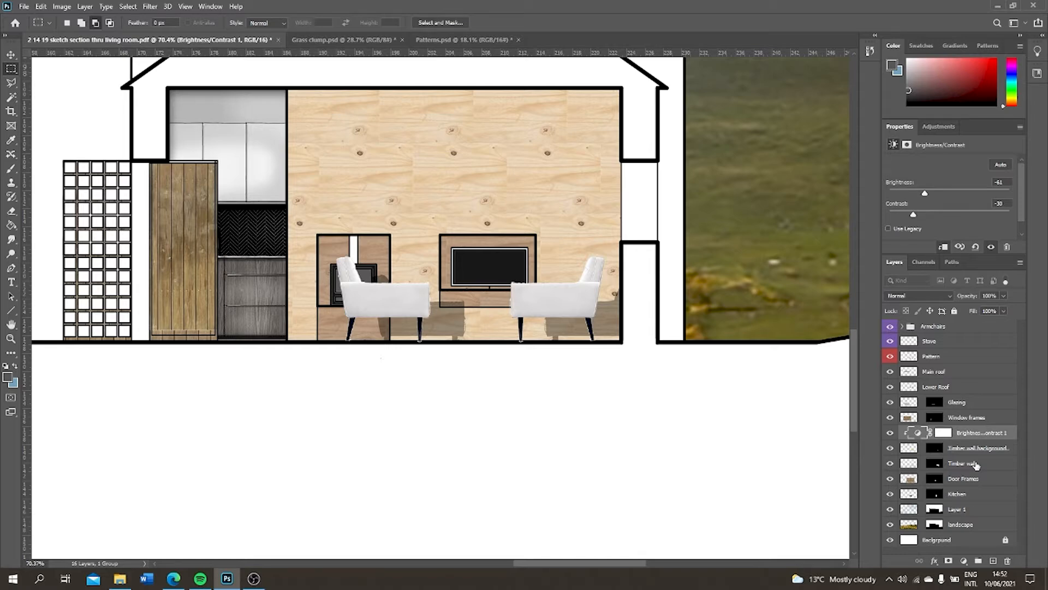
Create a layer named Timber wall shadow directly above Timber wall, with a copy of the Timber wall mask
{"action": "left_click", "coordinate": [977, 465]}
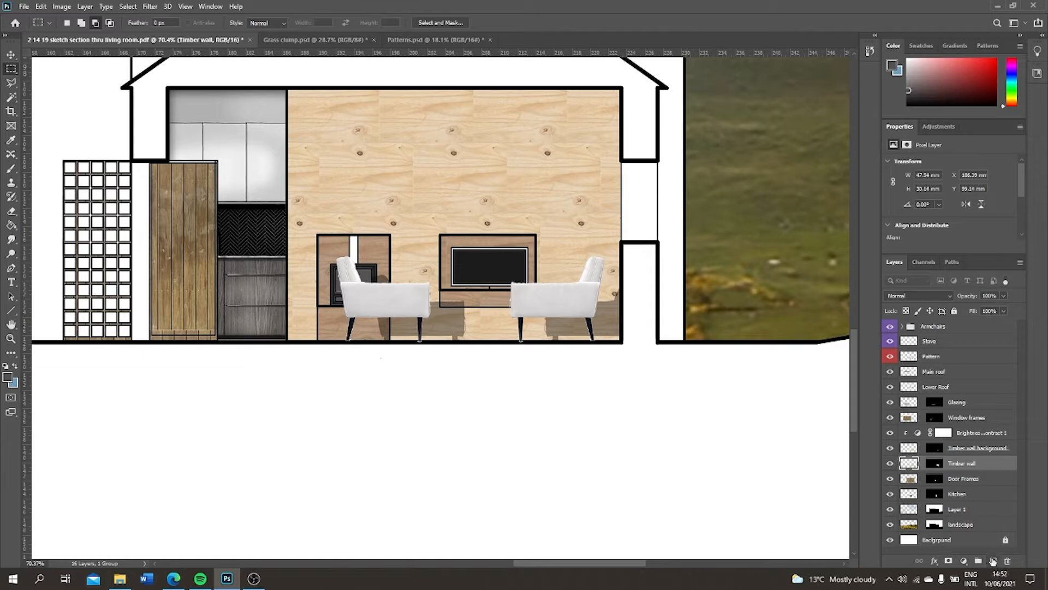
{"action": "left_click", "coordinate": [994, 561]}
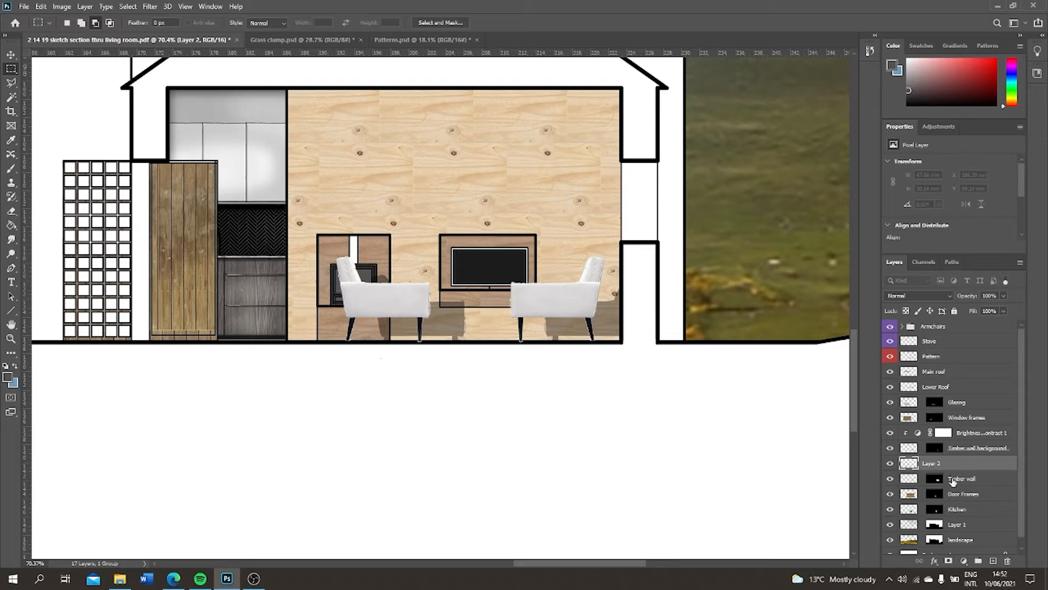
{"action": "left_click", "coordinate": [934, 478]}
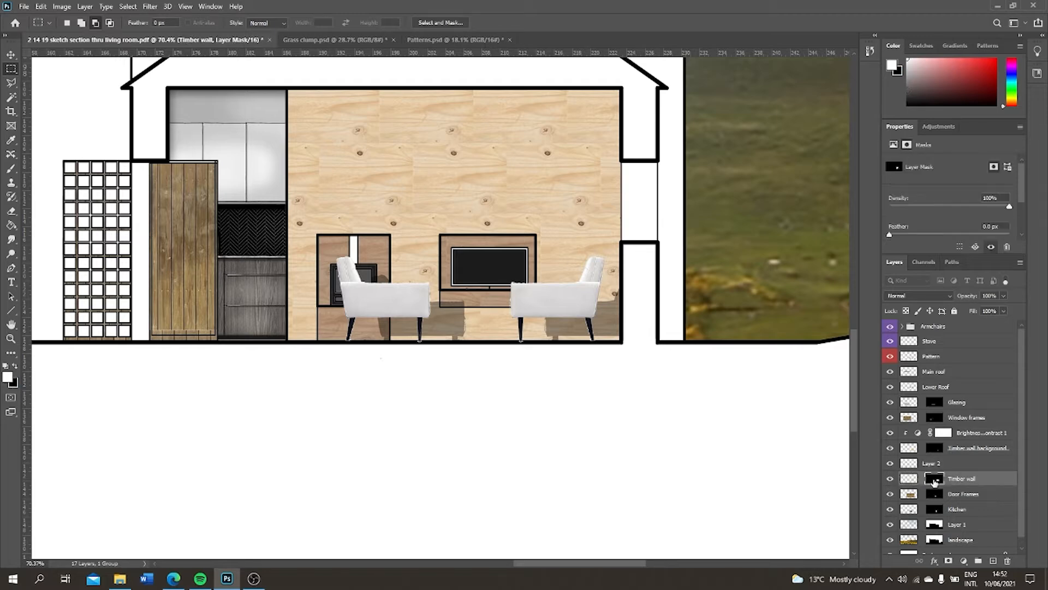
{"action": "left_click_drag", "start_coordinate": [935, 481], "coordinate": [949, 465]}
{"action": "double_click", "coordinate": [964, 463]}
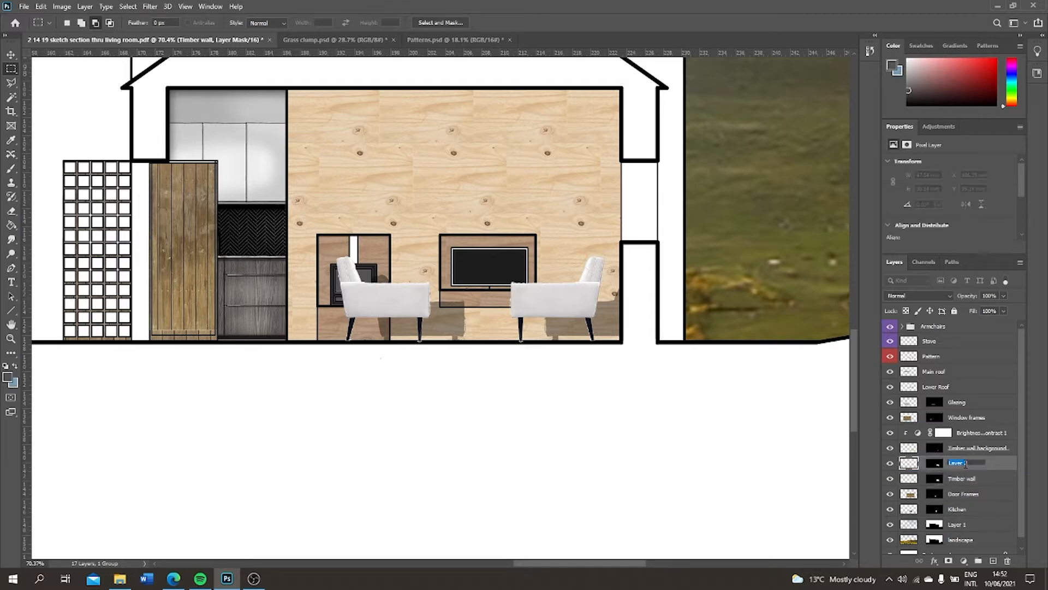
{"action": "type", "text": "W"}
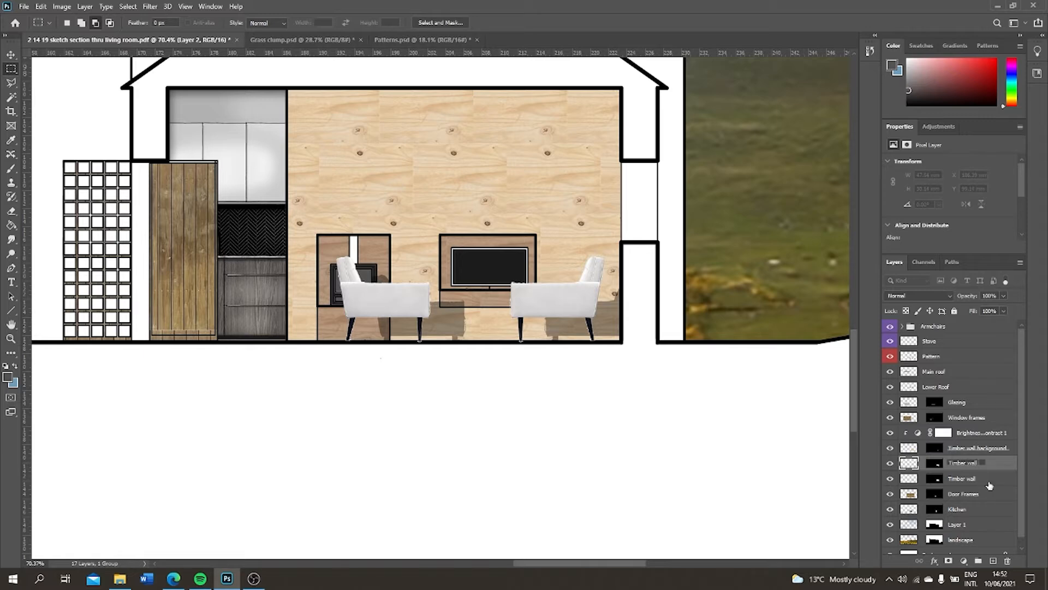
{"action": "type", "text": "ow"}
{"action": "key", "text": "Return"}
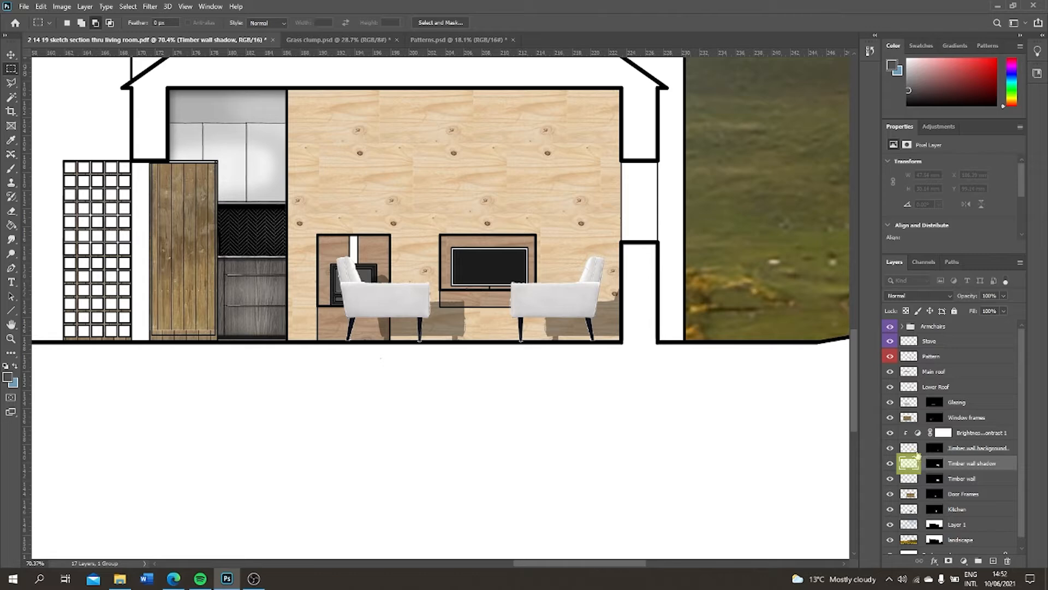
Set up a soft round brush of about 432 px with foreground colour 545353 for painting on the Timber wall shadow layer
{"action": "left_click", "coordinate": [914, 451]}
{"action": "left_click", "coordinate": [910, 464]}
{"action": "left_click", "coordinate": [8, 376]}
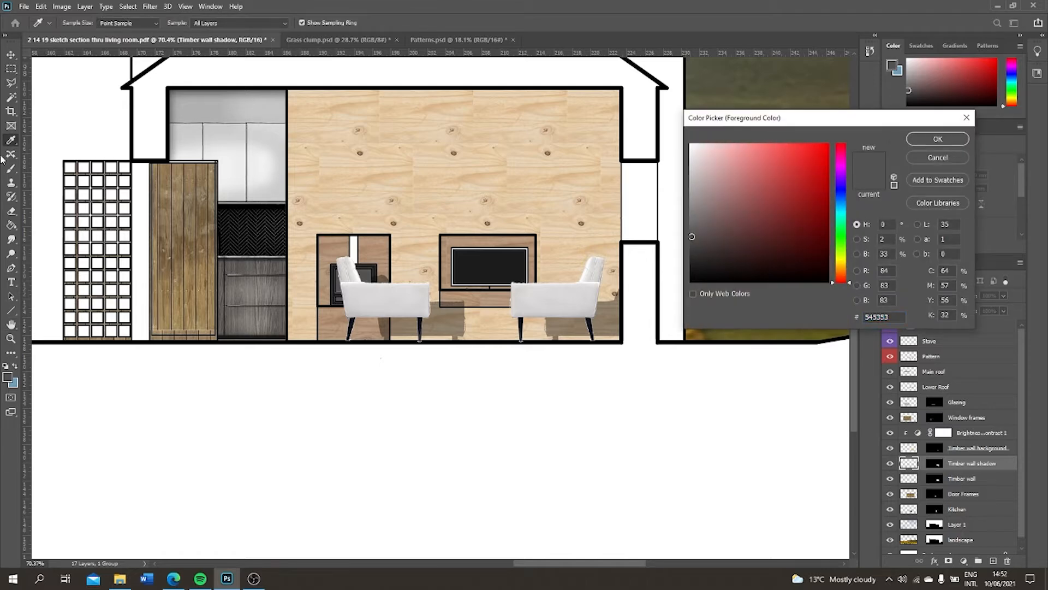
{"action": "left_click", "coordinate": [953, 141]}
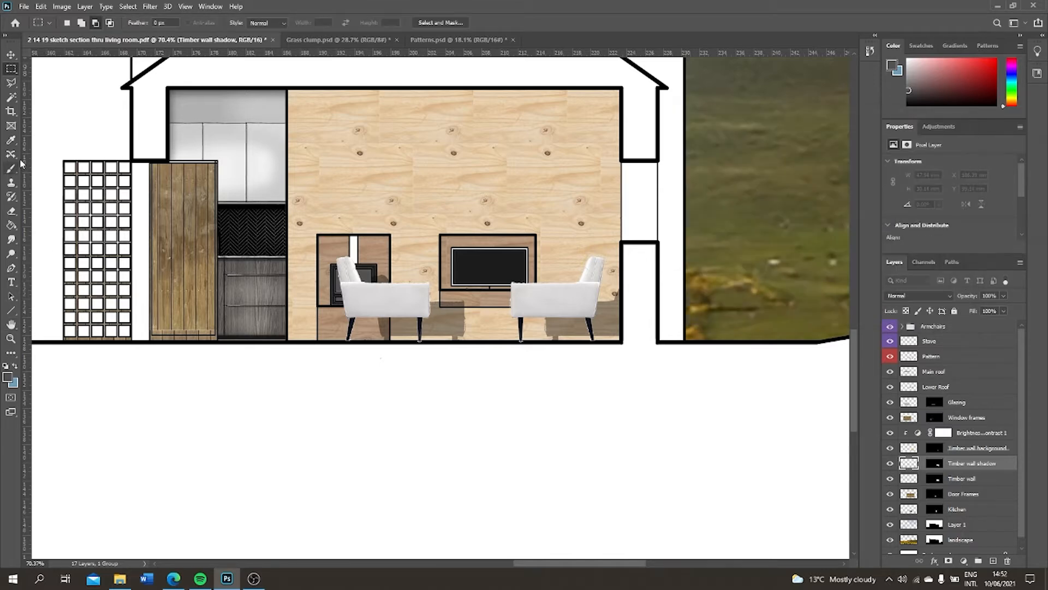
{"action": "scroll", "coordinate": [291, 207], "scroll_direction": "down", "scroll_amount": 1}
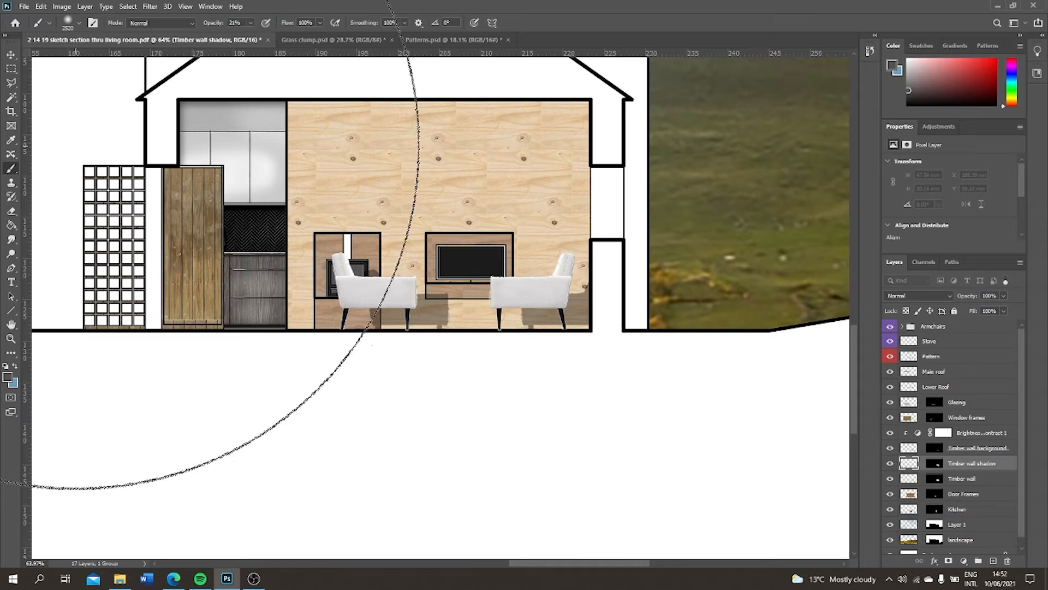
{"action": "scroll", "coordinate": [263, 182], "scroll_direction": "down", "scroll_amount": 6}
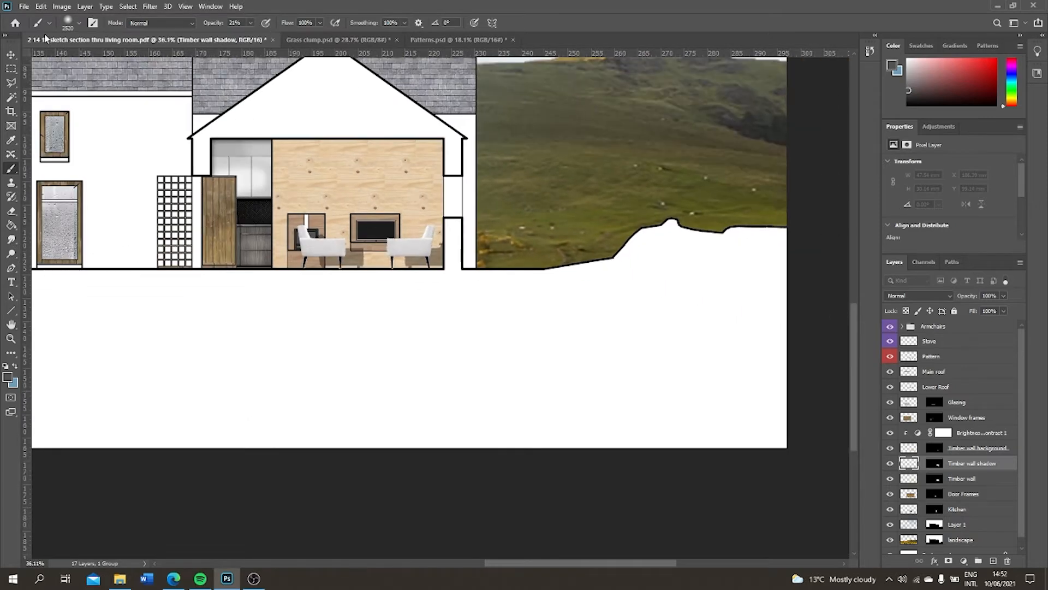
{"action": "left_click", "coordinate": [79, 24]}
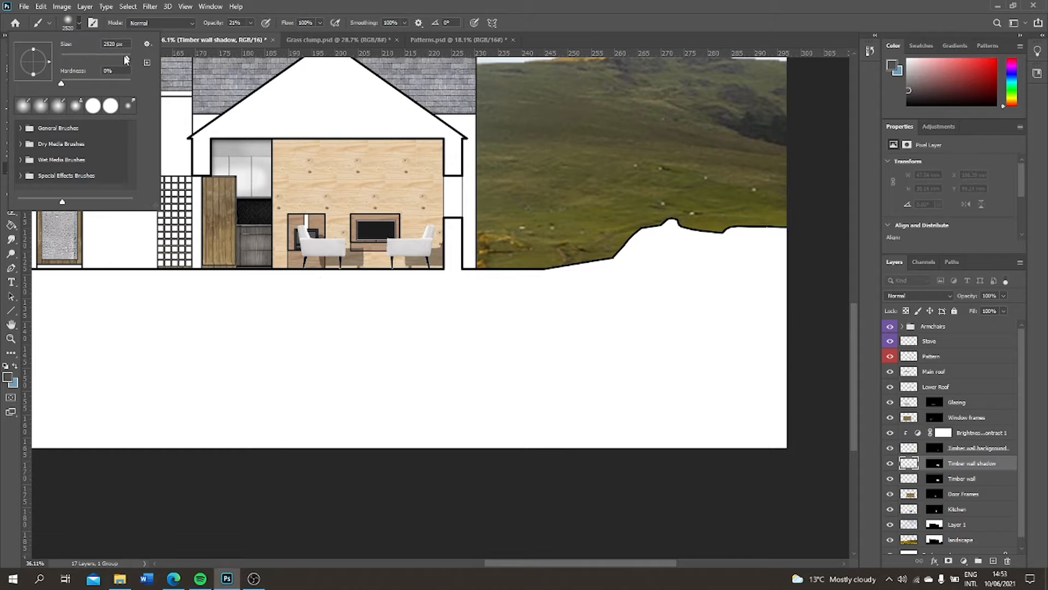
{"action": "left_click_drag", "start_coordinate": [124, 60], "coordinate": [110, 58]}
{"action": "left_click_drag", "start_coordinate": [118, 61], "coordinate": [120, 60]}
Brush soft shading along the upper edge of the timber wall, undoing the excess strokes and repainting them
{"action": "left_click", "coordinate": [292, 145]}
{"action": "mouse_move", "coordinate": [292, 145]}
{"action": "left_mouse_down"}
{"action": "mouse_move", "coordinate": [471, 154]}
{"action": "mouse_move", "coordinate": [223, 140]}
{"action": "left_mouse_up"}
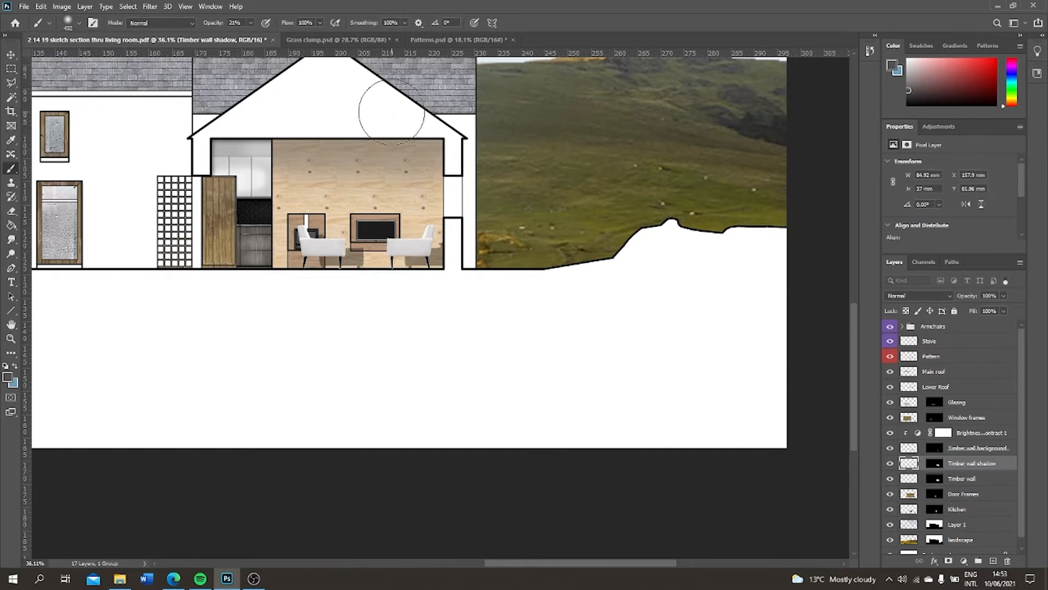
{"action": "scroll", "coordinate": [402, 129], "scroll_direction": "down", "scroll_amount": 3}
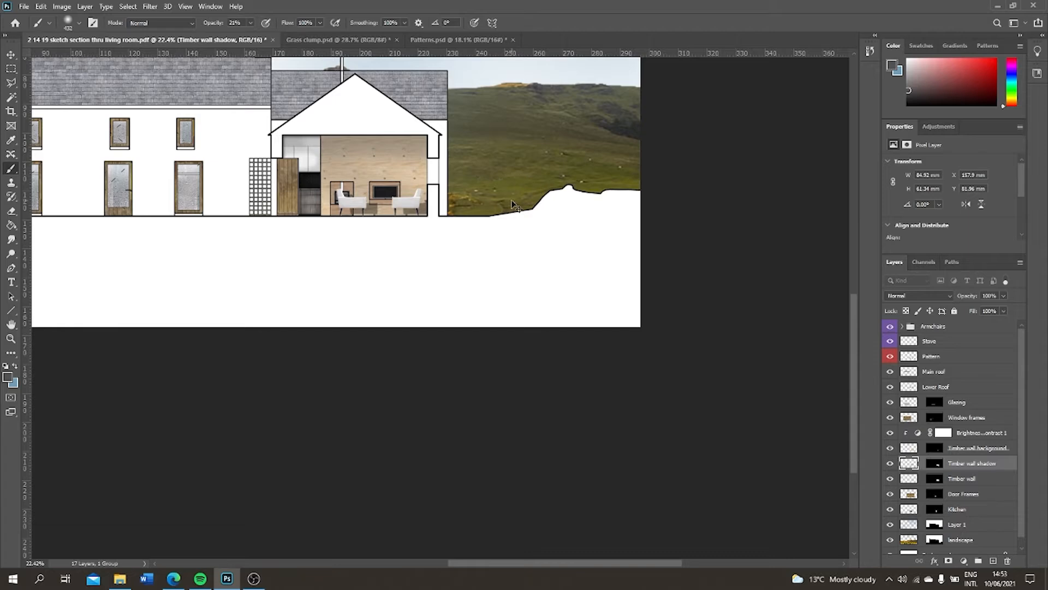
{"action": "key", "text": "ctrl+z"}
{"action": "key", "text": "ctrl+z"}
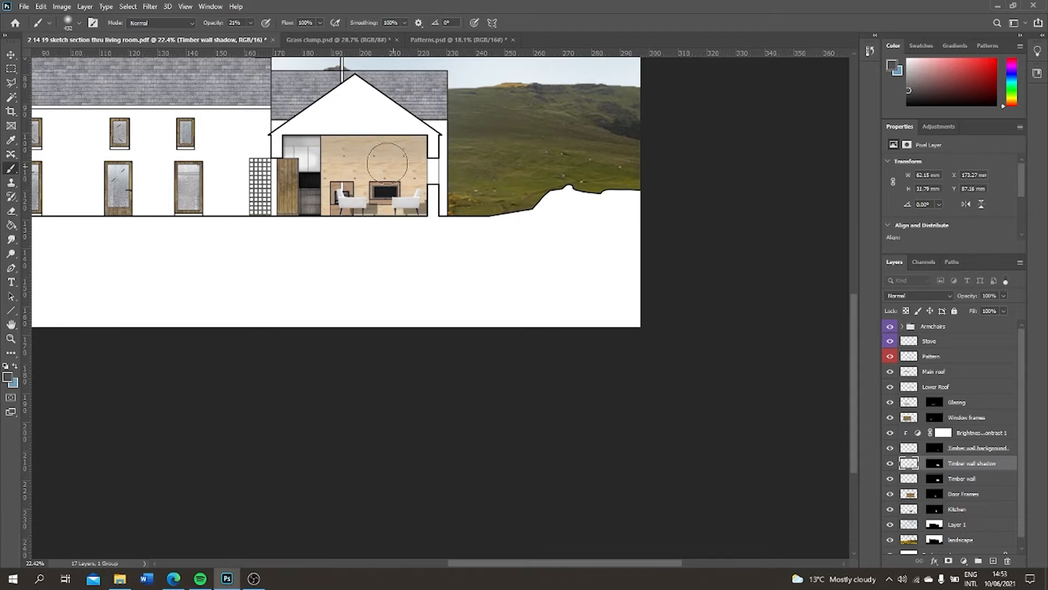
{"action": "left_click_drag", "start_coordinate": [353, 133], "coordinate": [551, 124]}
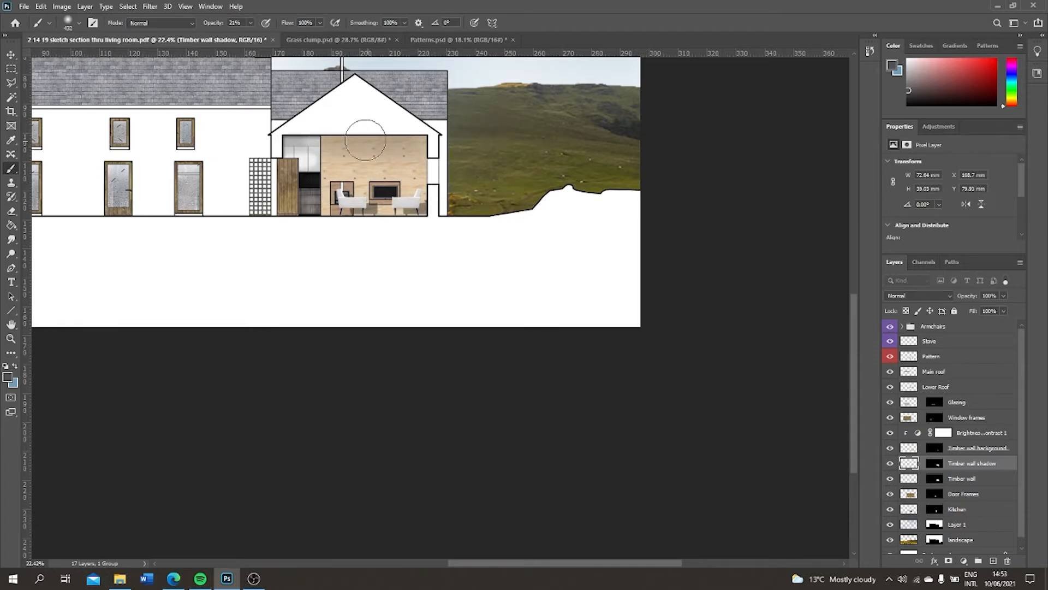
{"action": "left_click_drag", "start_coordinate": [343, 127], "coordinate": [691, 116]}
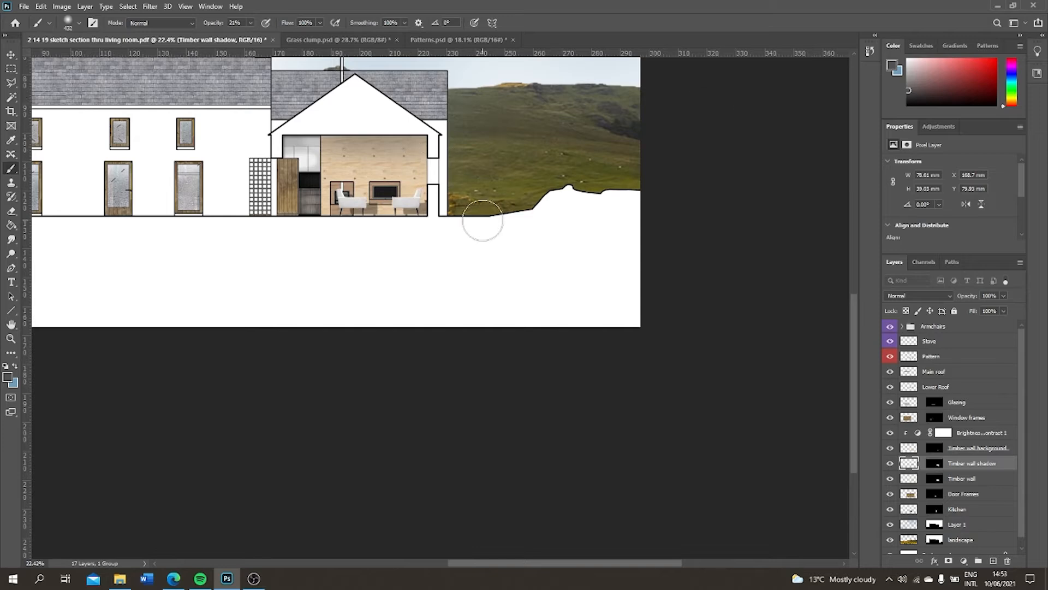
{"action": "scroll", "coordinate": [402, 200], "scroll_direction": "up", "scroll_amount": 2, "text": "alt"}
{"action": "scroll", "coordinate": [402, 200], "scroll_direction": "down", "scroll_amount": 2}
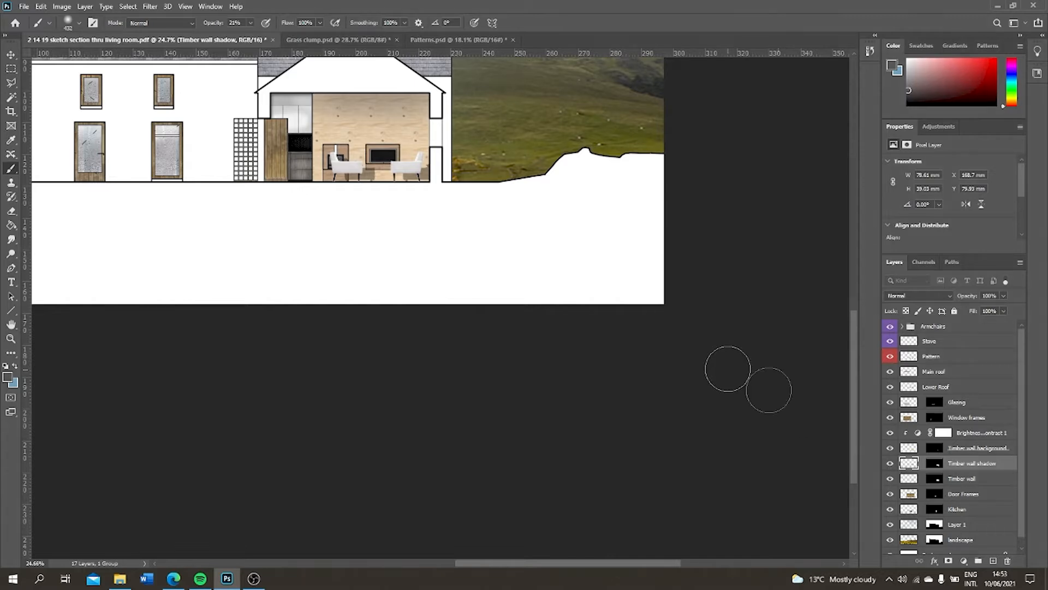
Group the Brightness/Contrast, Timber wall background, Timber wall shadow and Timber wall layers as Timber walls with an orange colour label
{"action": "left_click", "coordinate": [13, 57]}
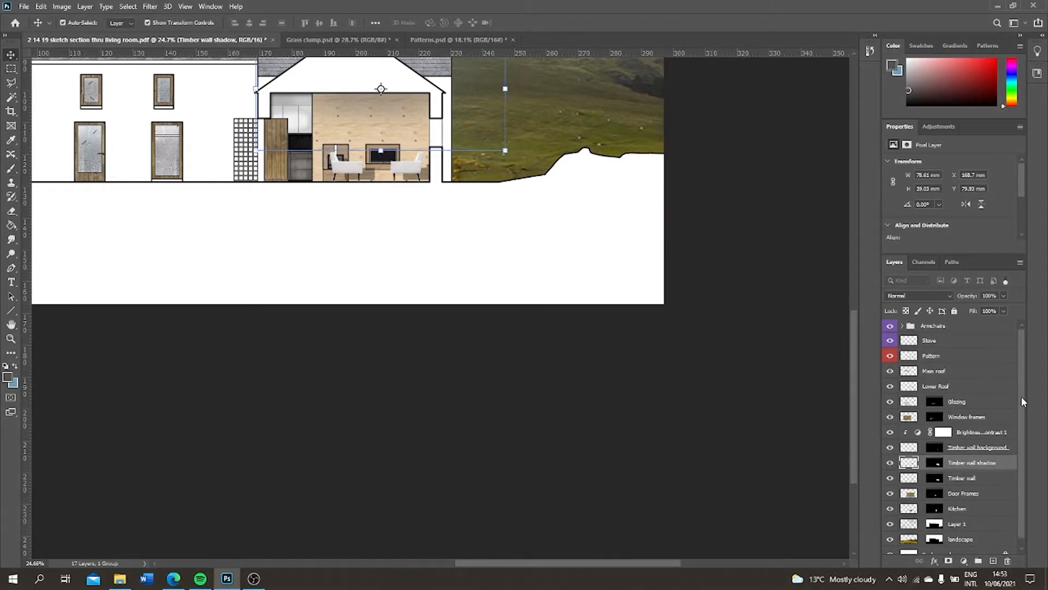
{"action": "scroll", "coordinate": [1023, 410], "scroll_direction": "down", "scroll_amount": 1}
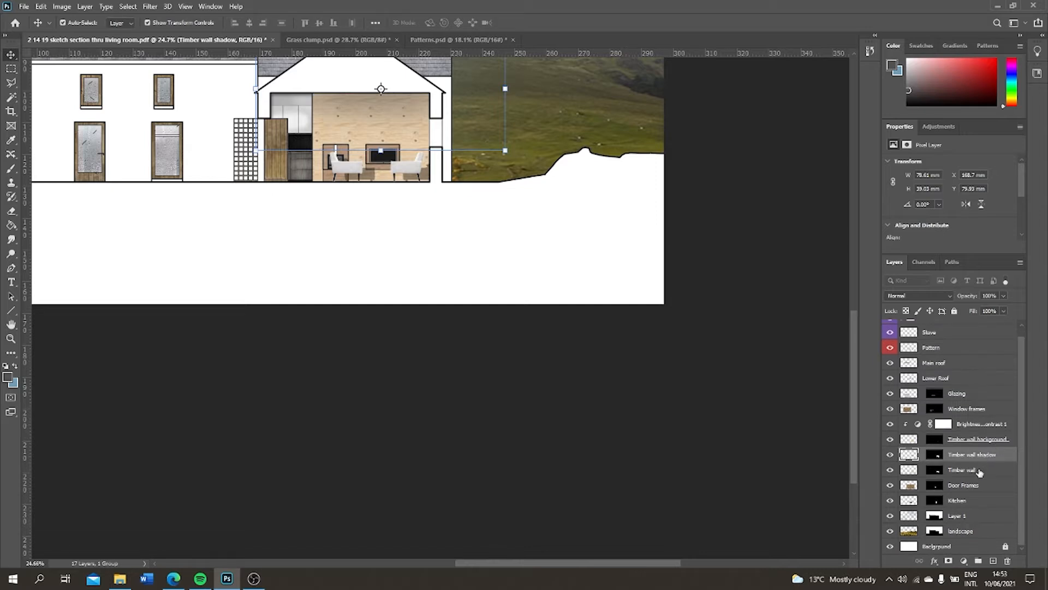
{"action": "left_click", "coordinate": [976, 440]}
{"action": "left_click", "coordinate": [988, 425]}
{"action": "left_click", "coordinate": [985, 440], "text": "ctrl"}
{"action": "left_click", "coordinate": [983, 456], "text": "ctrl"}
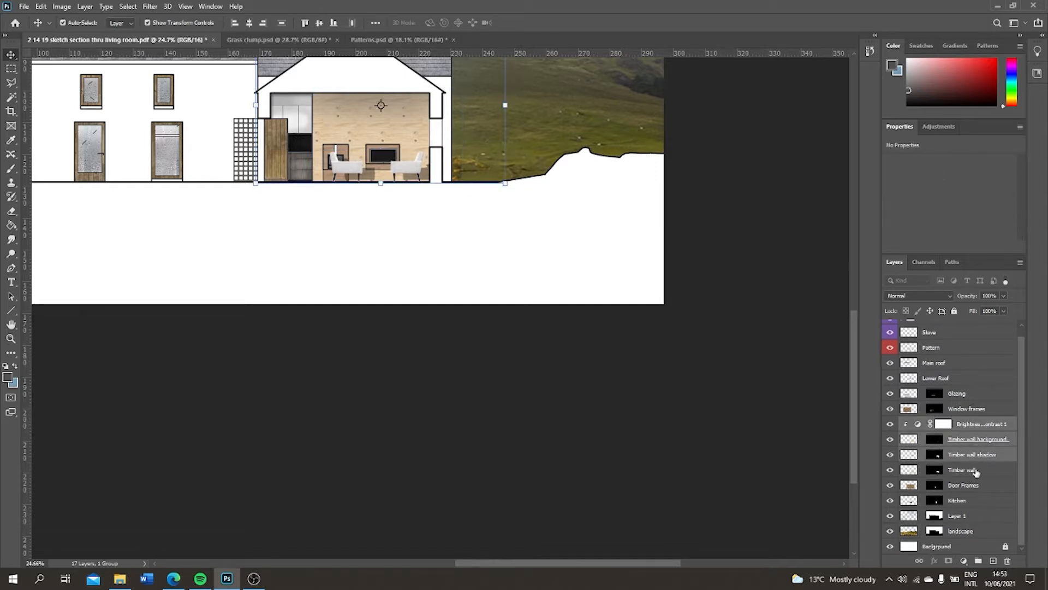
{"action": "left_click", "coordinate": [974, 470], "text": "ctrl"}
{"action": "right_click", "coordinate": [975, 468]}
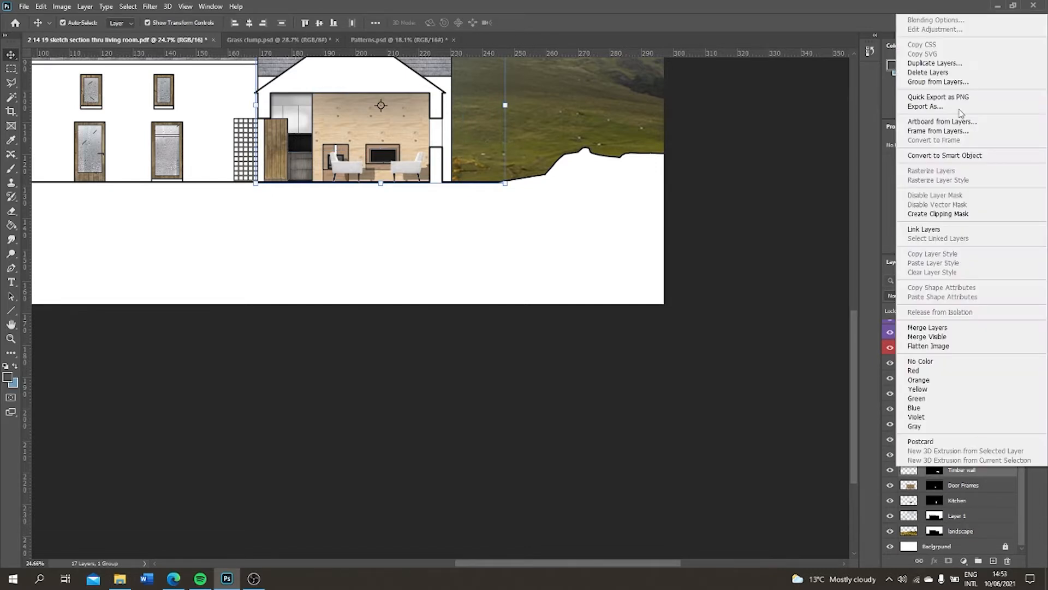
{"action": "left_click", "coordinate": [950, 81]}
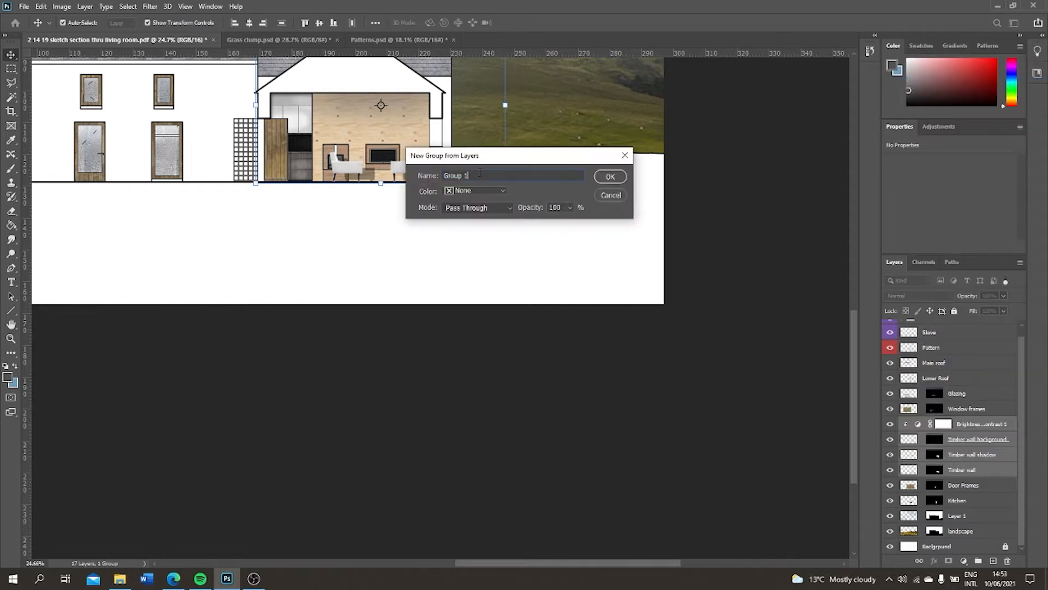
{"action": "type", "text": "Timber walls"}
{"action": "left_click", "coordinate": [475, 191]}
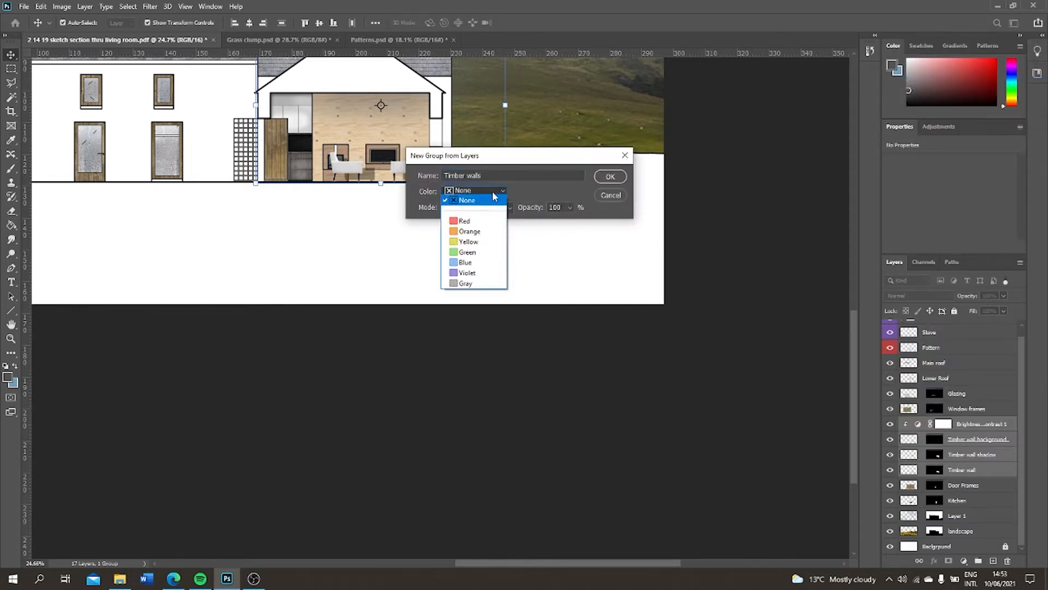
{"action": "left_click", "coordinate": [462, 235]}
{"action": "left_click", "coordinate": [609, 176]}
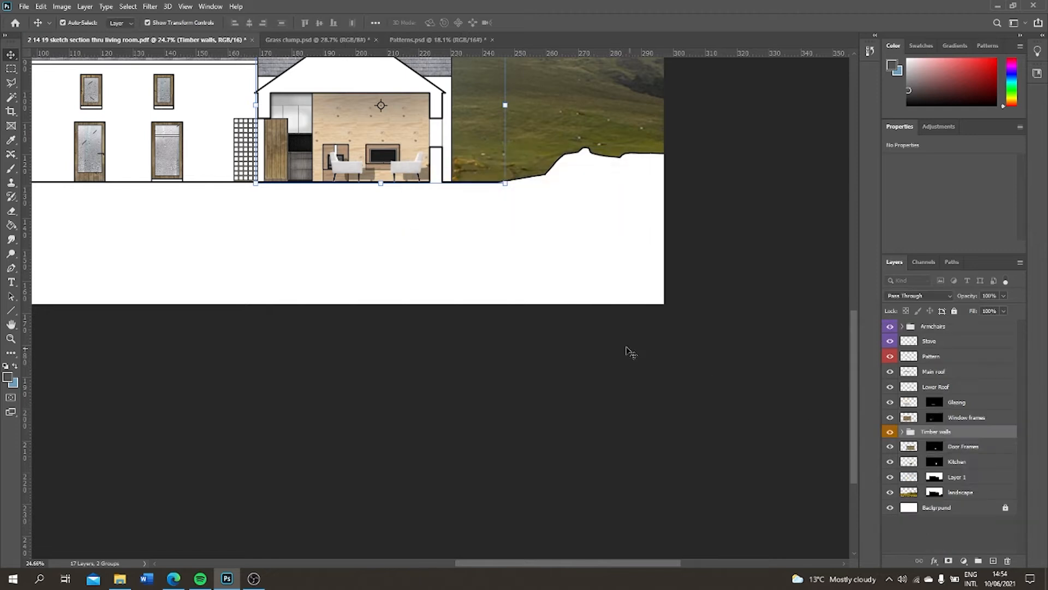
Create a layer named Shadow directly above Kitchen, with a copy of the Kitchen mask
{"action": "left_click", "coordinate": [961, 463]}
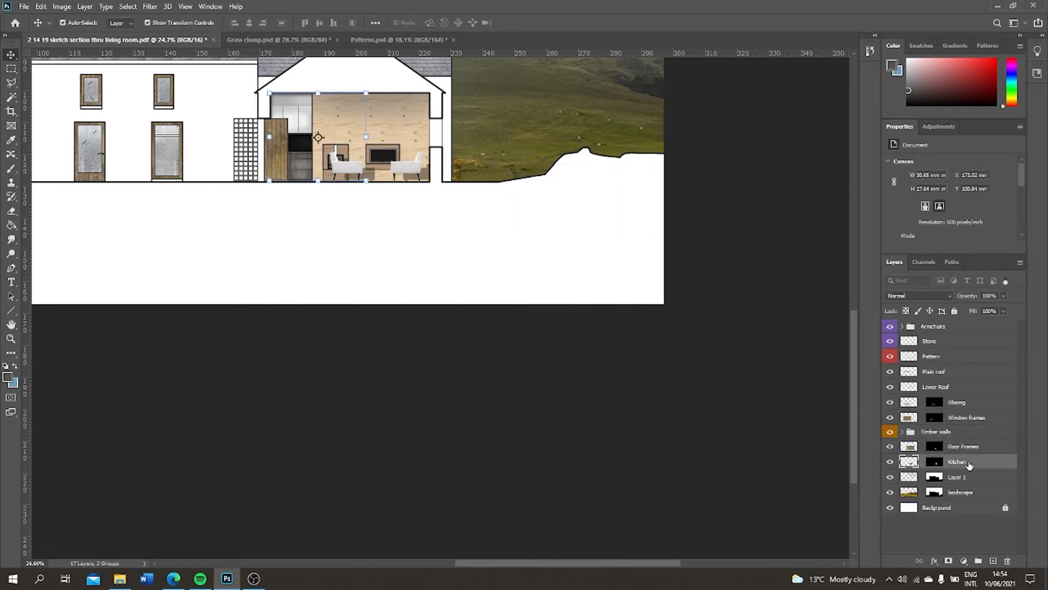
{"action": "left_click", "coordinate": [993, 561]}
{"action": "left_click", "coordinate": [936, 477]}
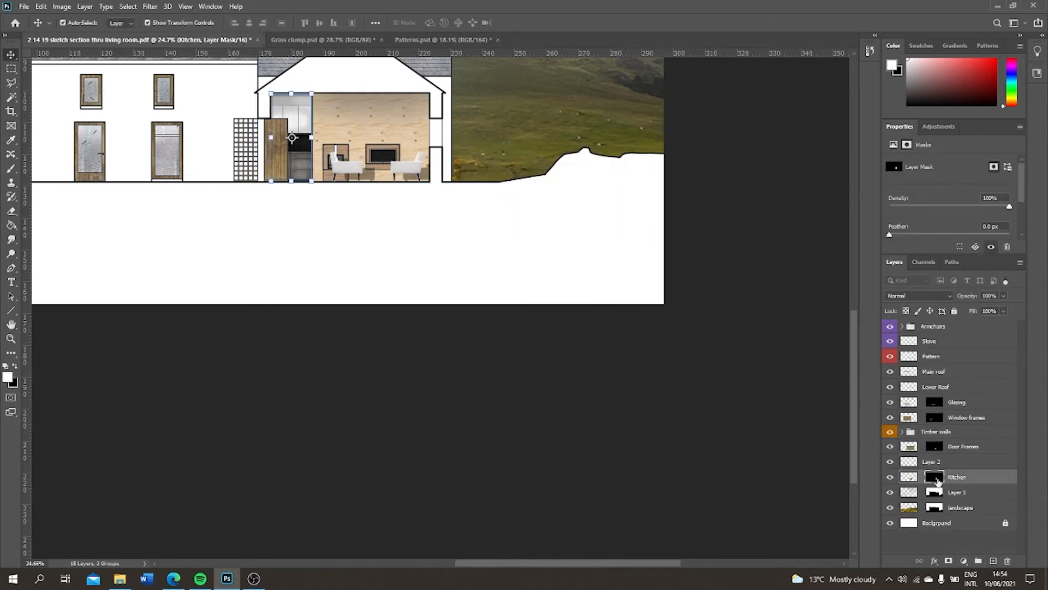
{"action": "left_click_drag", "start_coordinate": [937, 478], "coordinate": [937, 463]}
{"action": "double_click", "coordinate": [963, 463]}
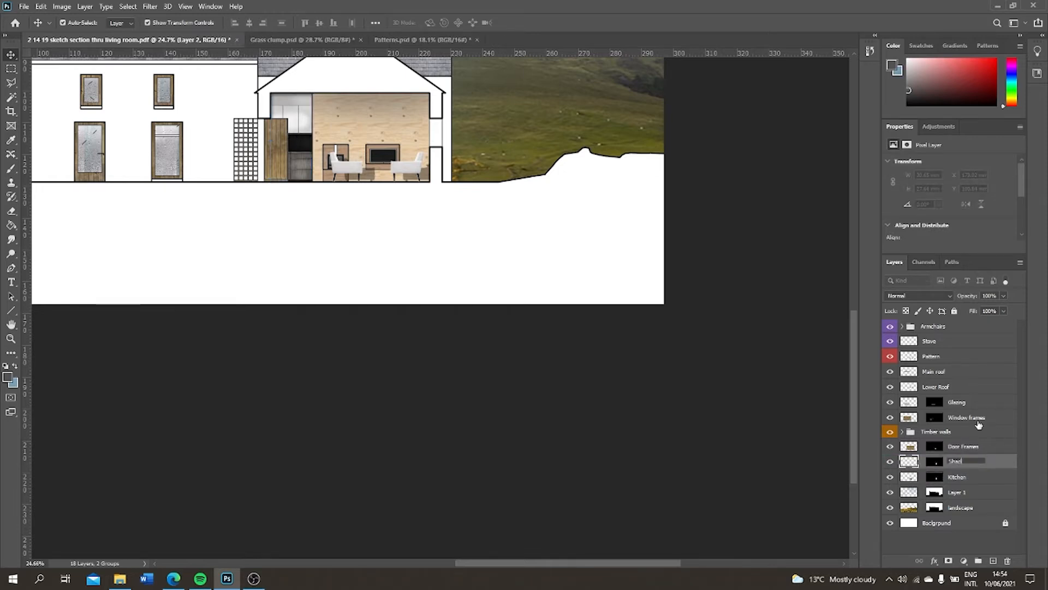
{"action": "key", "text": "Return"}
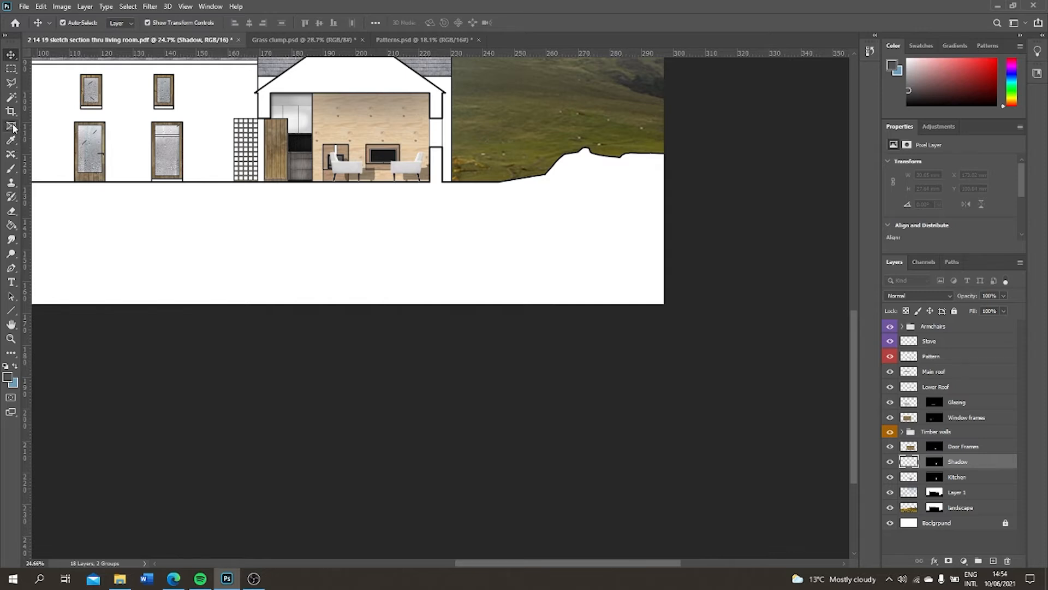
Brush soft dark shading over the kitchen units from the ceiling down to the floor on the Shadow layer
{"action": "left_click", "coordinate": [13, 169]}
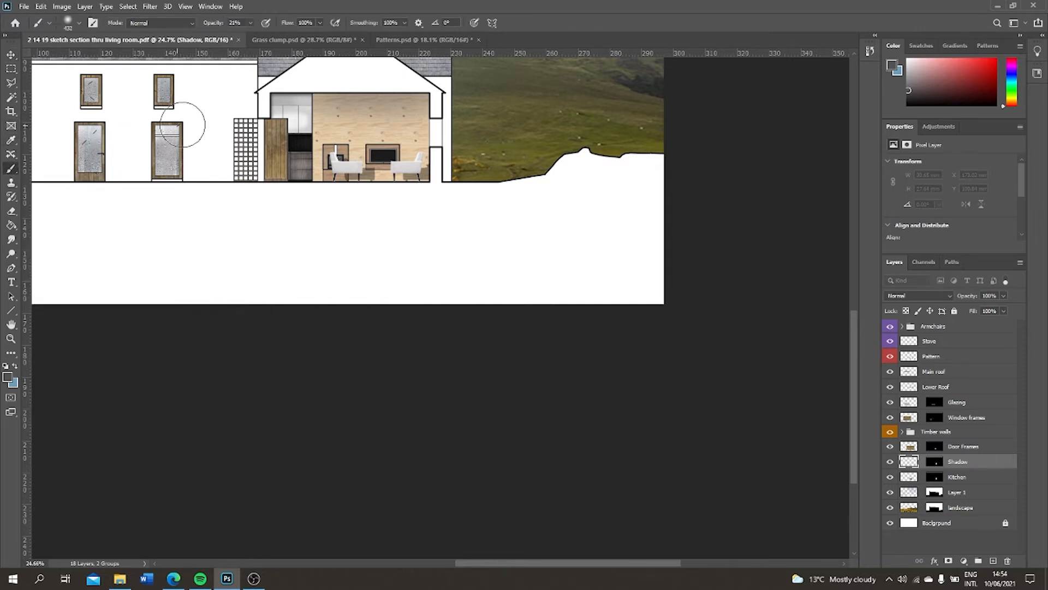
{"action": "mouse_move", "coordinate": [283, 93]}
{"action": "left_mouse_down"}
{"action": "mouse_move", "coordinate": [300, 131]}
{"action": "mouse_move", "coordinate": [300, 156]}
{"action": "mouse_move", "coordinate": [289, 158]}
{"action": "left_mouse_up"}
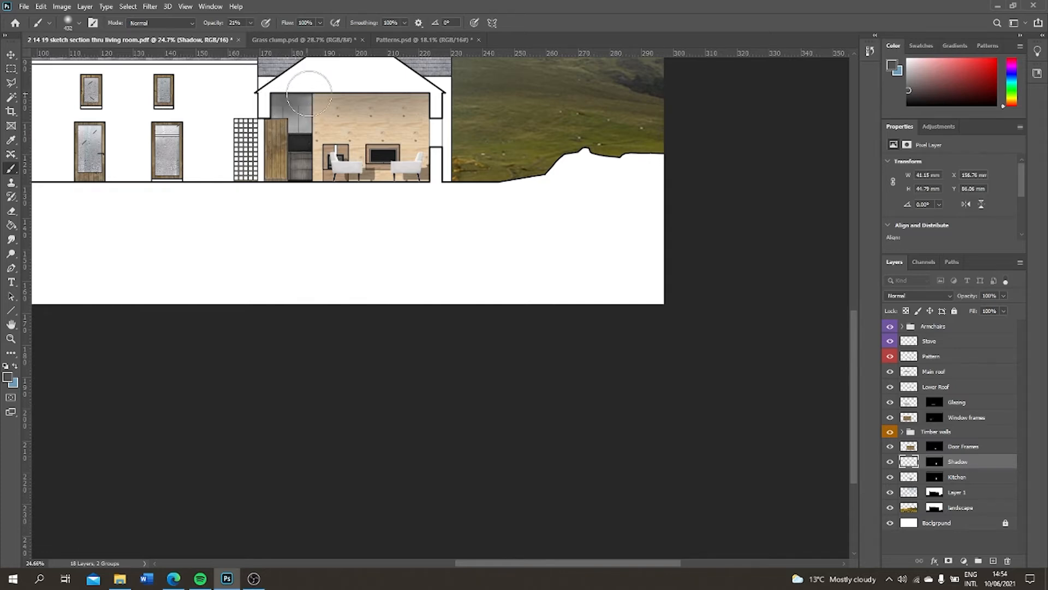
{"action": "scroll", "coordinate": [320, 92], "scroll_direction": "up", "scroll_amount": 3}
{"action": "scroll", "coordinate": [304, 105], "scroll_direction": "up", "scroll_amount": 1}
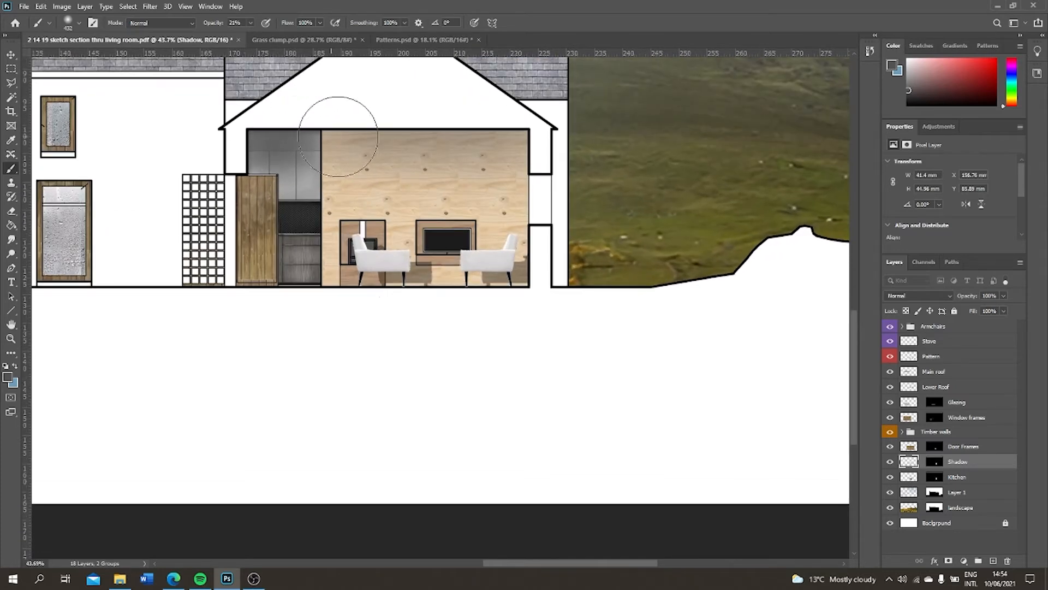
{"action": "left_click_drag", "start_coordinate": [315, 247], "coordinate": [312, 279]}
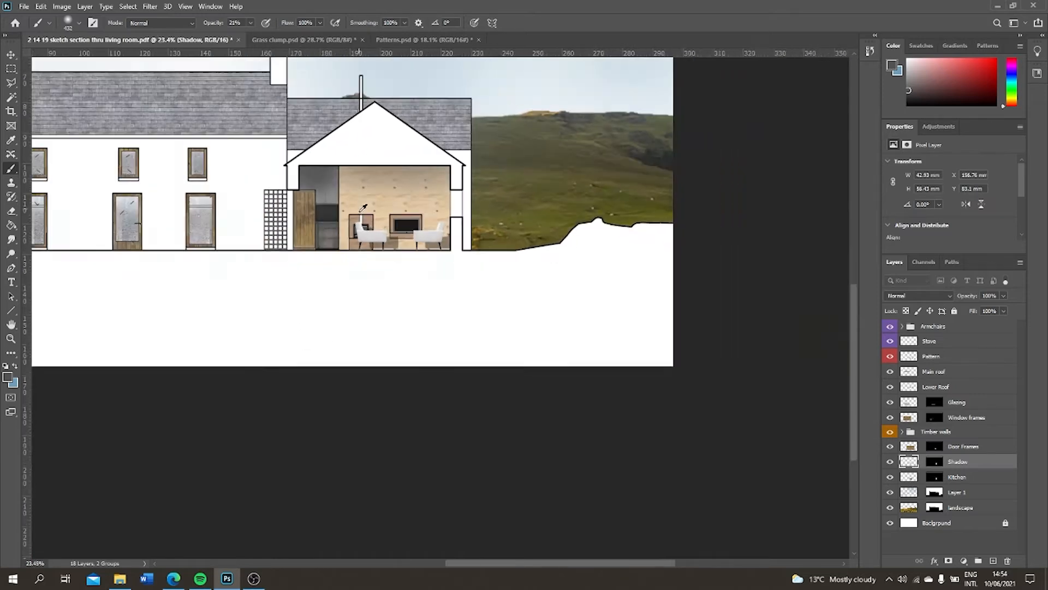
{"action": "scroll", "coordinate": [524, 462], "scroll_direction": "down", "scroll_amount": 5}
{"action": "scroll", "coordinate": [524, 356], "scroll_direction": "up", "scroll_amount": 2}
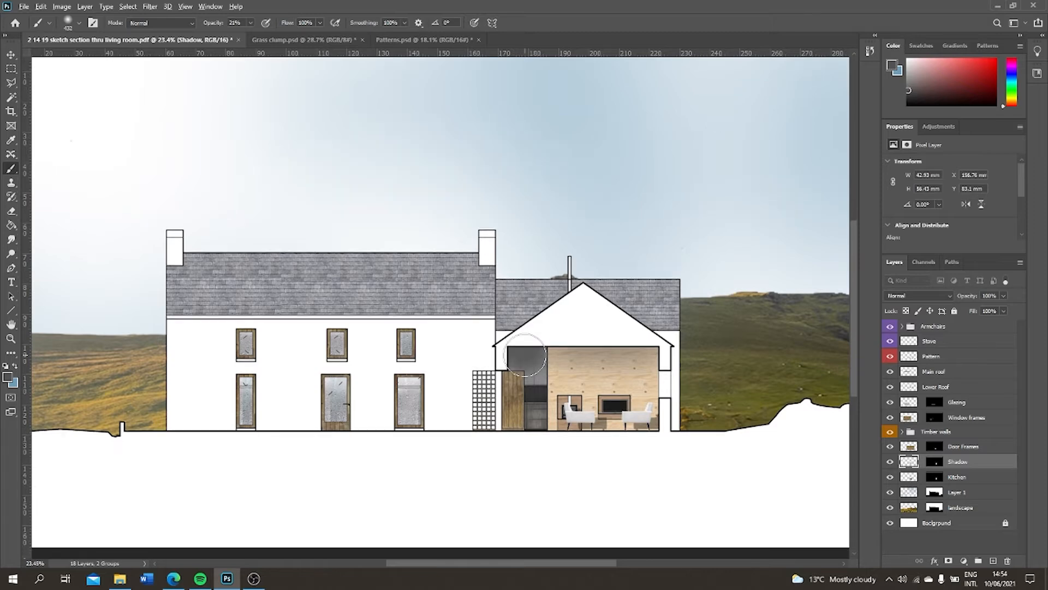
{"action": "scroll", "coordinate": [536, 344], "scroll_direction": "up", "scroll_amount": 1}
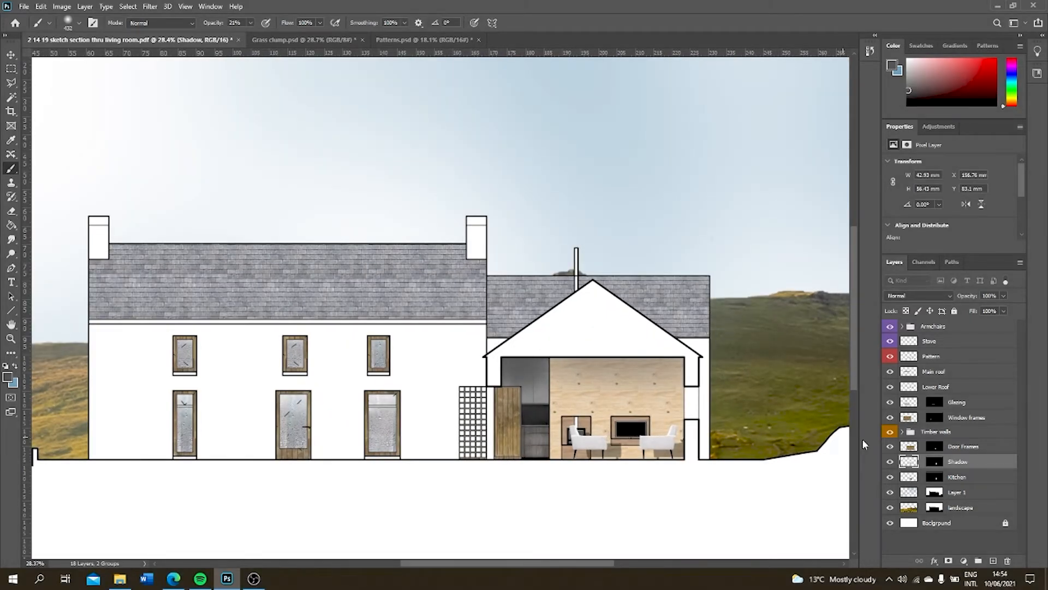
{"action": "left_click", "coordinate": [958, 477], "text": "shift"}
{"action": "right_click", "coordinate": [959, 462]}
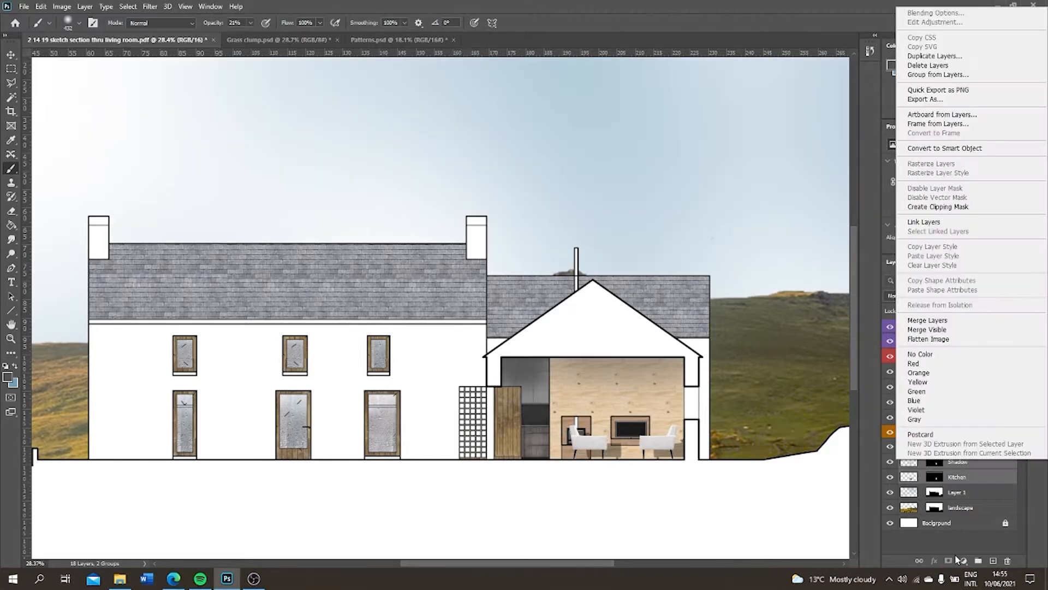
{"action": "left_click", "coordinate": [743, 380]}
Outline a light cone on the kitchen units with the Polygonal Lasso, from the ceiling past the door edge down to the worktop
{"action": "scroll", "coordinate": [743, 380], "scroll_direction": "up", "scroll_amount": 4}
{"action": "left_click", "coordinate": [11, 83]}
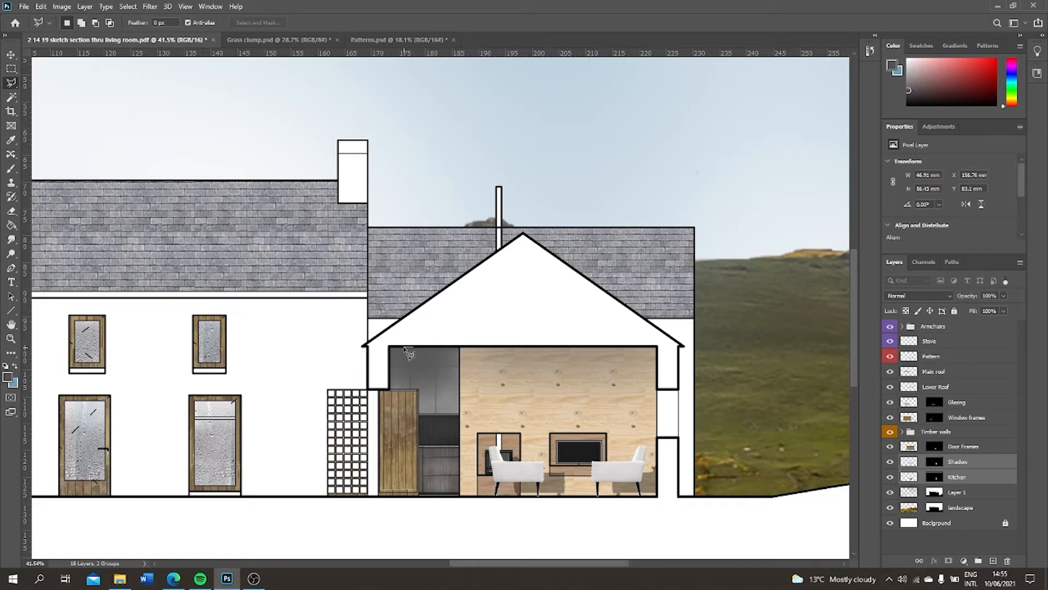
{"action": "left_click", "coordinate": [405, 347]}
{"action": "left_click", "coordinate": [397, 390]}
{"action": "left_click", "coordinate": [418, 390]}
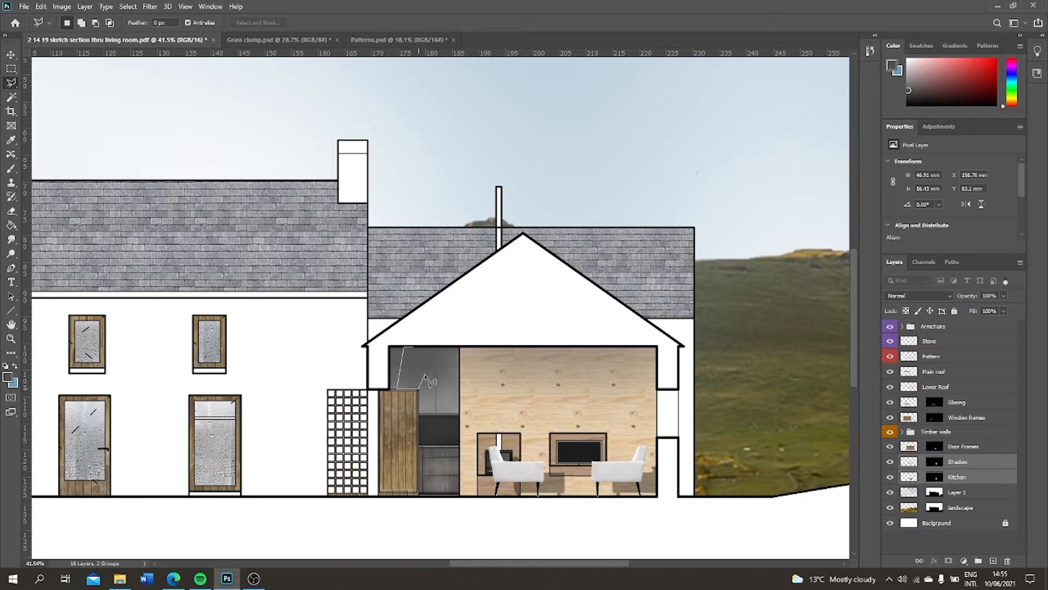
{"action": "left_click", "coordinate": [418, 445]}
{"action": "left_click", "coordinate": [429, 445]}
{"action": "left_click", "coordinate": [414, 348]}
Add an Exposure adjustment layer from the kitchen cone selection, with exposure +0.79 and offset -0.0091
{"action": "left_click", "coordinate": [965, 562]}
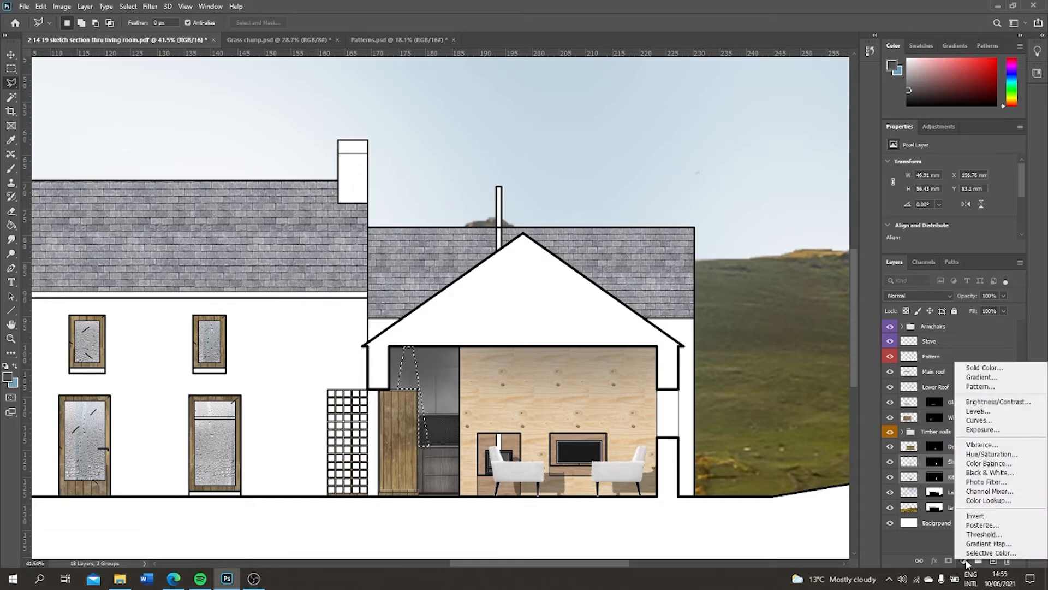
{"action": "left_click", "coordinate": [986, 430]}
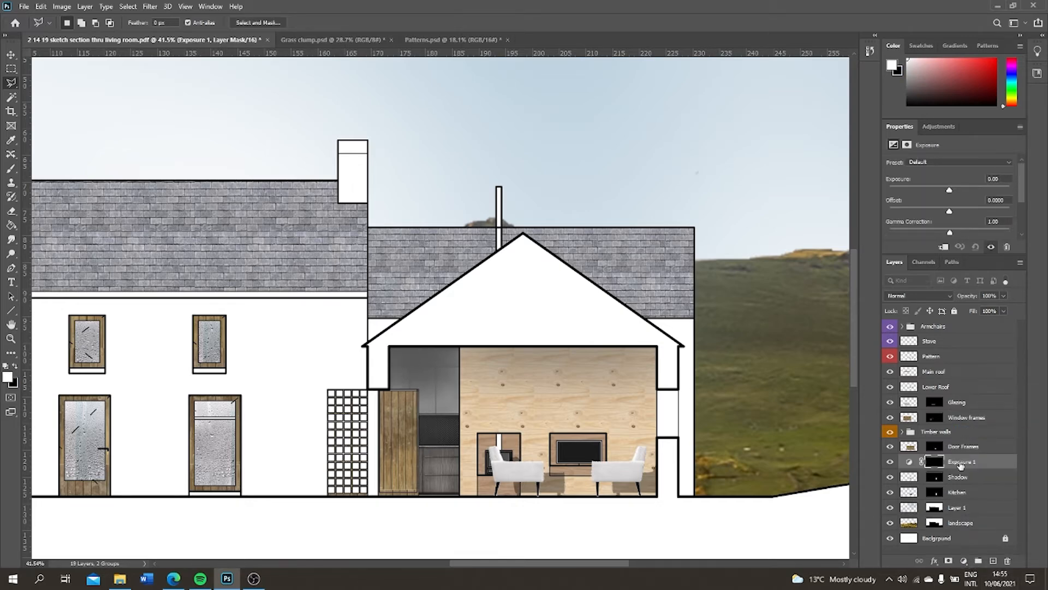
{"action": "left_click", "coordinate": [985, 462]}
{"action": "left_click_drag", "start_coordinate": [949, 189], "coordinate": [958, 190]}
{"action": "left_click", "coordinate": [908, 146]}
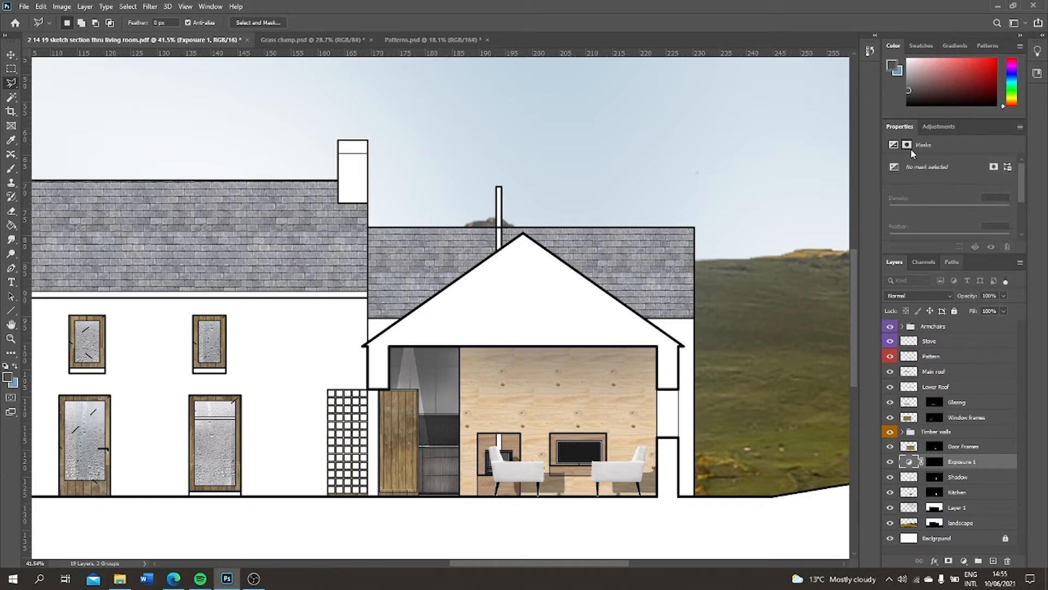
{"action": "left_click", "coordinate": [960, 467]}
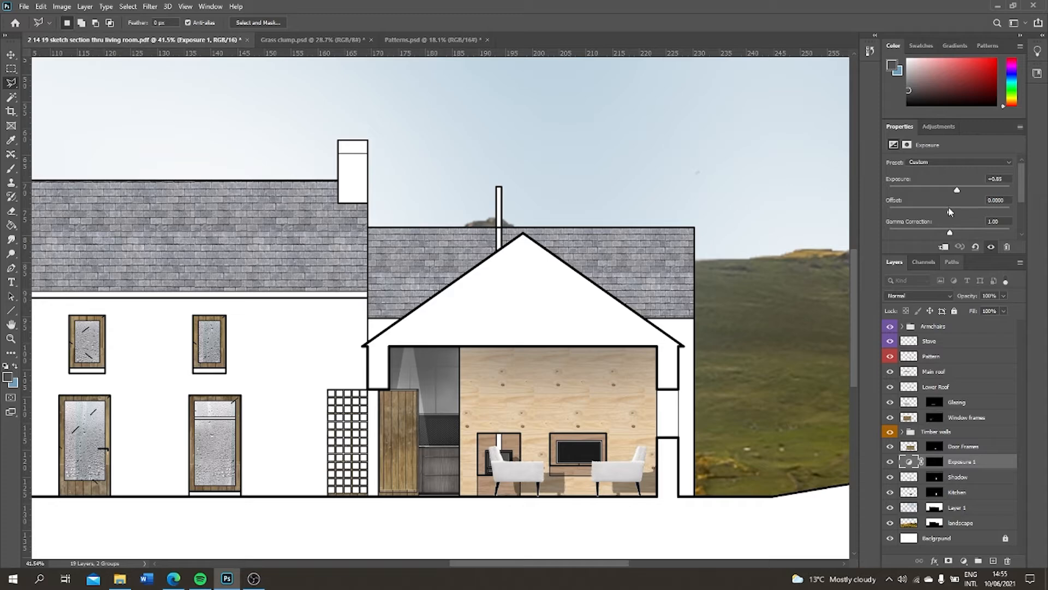
{"action": "left_click_drag", "start_coordinate": [949, 211], "coordinate": [955, 191]}
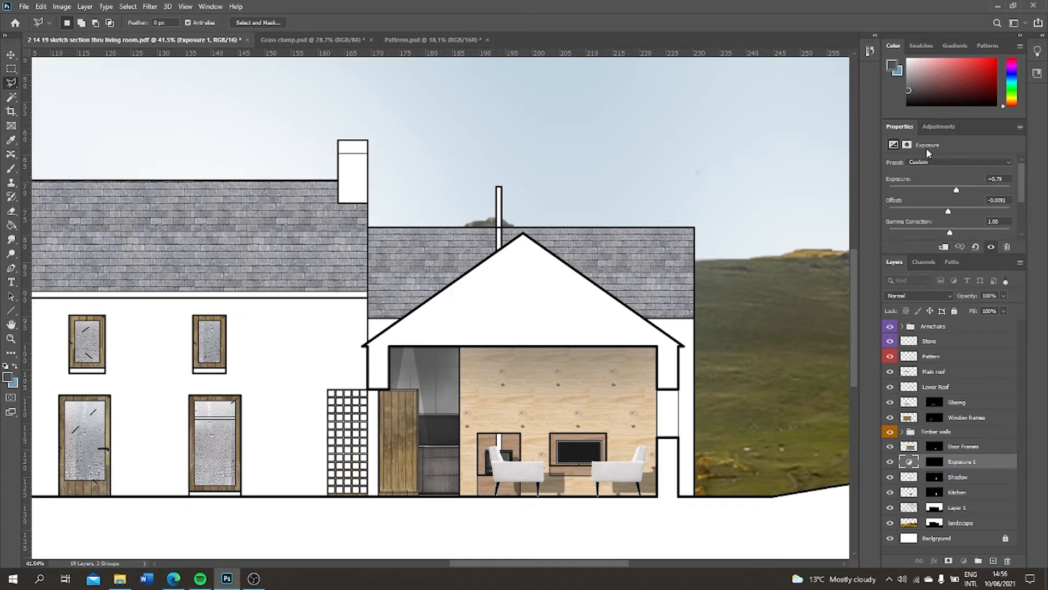
Feather the kitchen Exposure layer's mask by 3 px and rename the layer Kitchen Light 1
{"action": "left_click", "coordinate": [906, 145]}
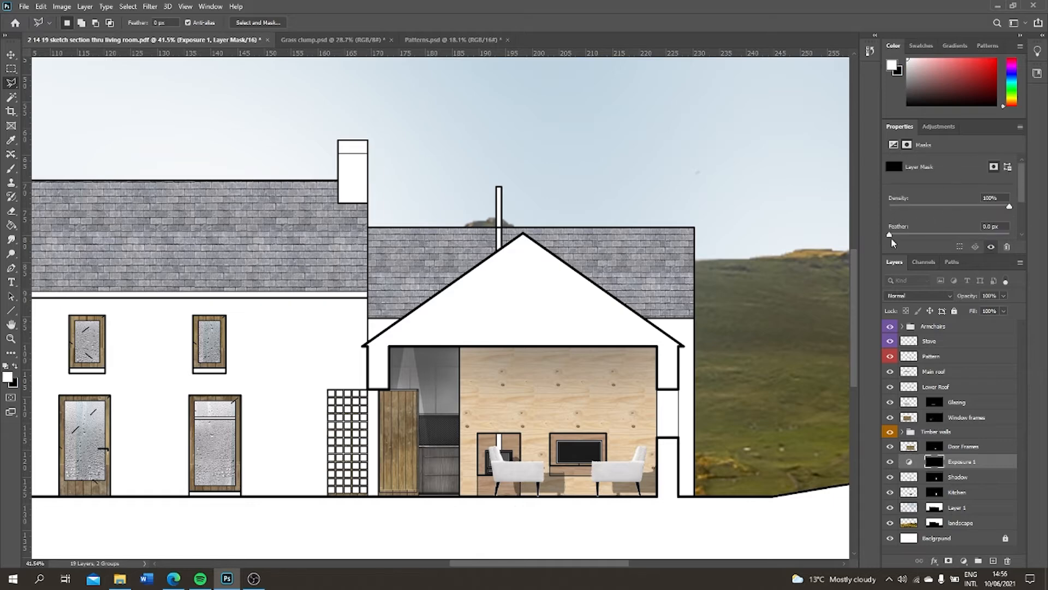
{"action": "mouse_move", "coordinate": [900, 241]}
{"action": "left_mouse_down"}
{"action": "mouse_move", "coordinate": [940, 239]}
{"action": "mouse_move", "coordinate": [909, 239]}
{"action": "left_mouse_up"}
{"action": "double_click", "coordinate": [972, 462]}
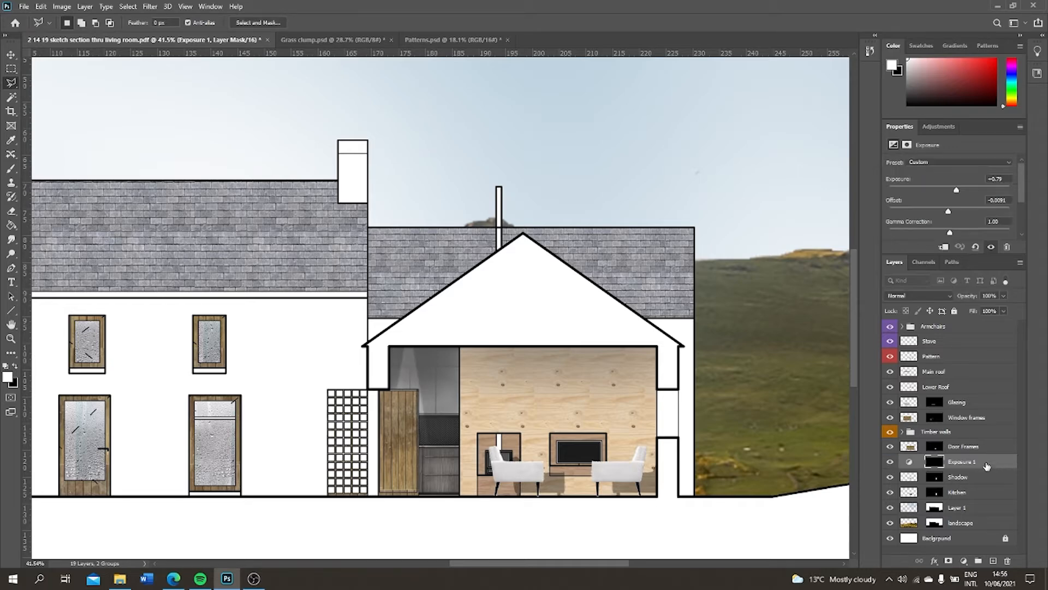
{"action": "type", "text": "Kitche"}
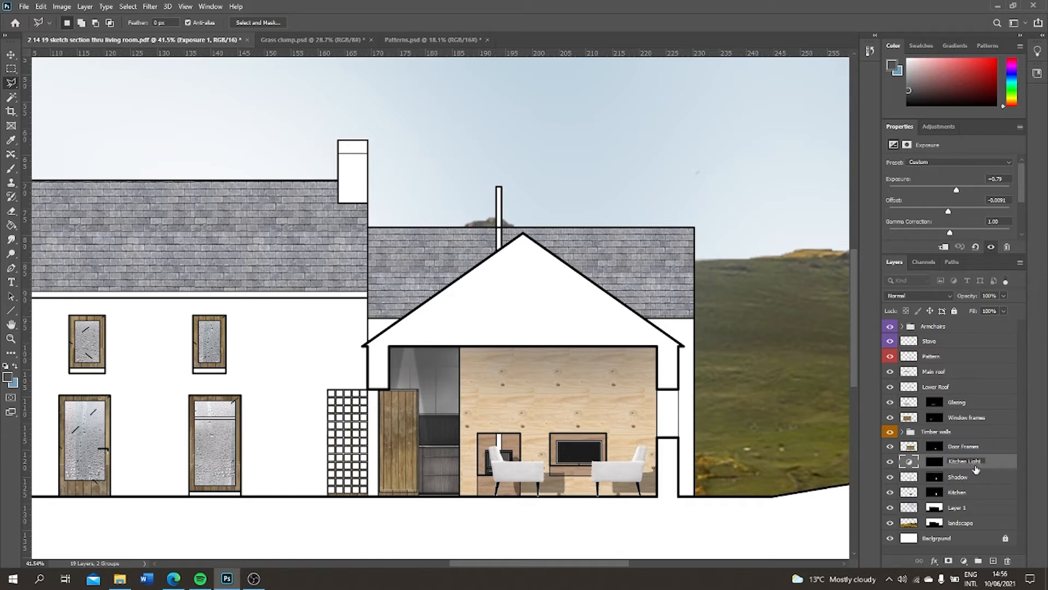
{"action": "type", "text": "n Light"}
{"action": "key", "text": "Return"}
Duplicate Kitchen Light 1, shift the copy's mask about 6 mm toward the timber wall and stretch it down to the floor
{"action": "key", "text": "ctrl+j"}
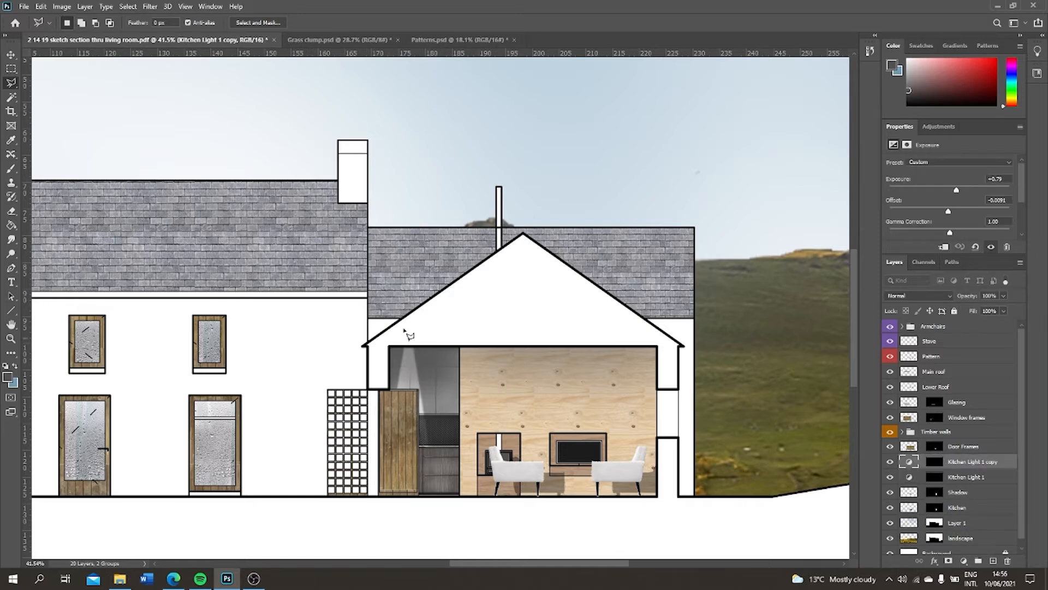
{"action": "key", "text": "v"}
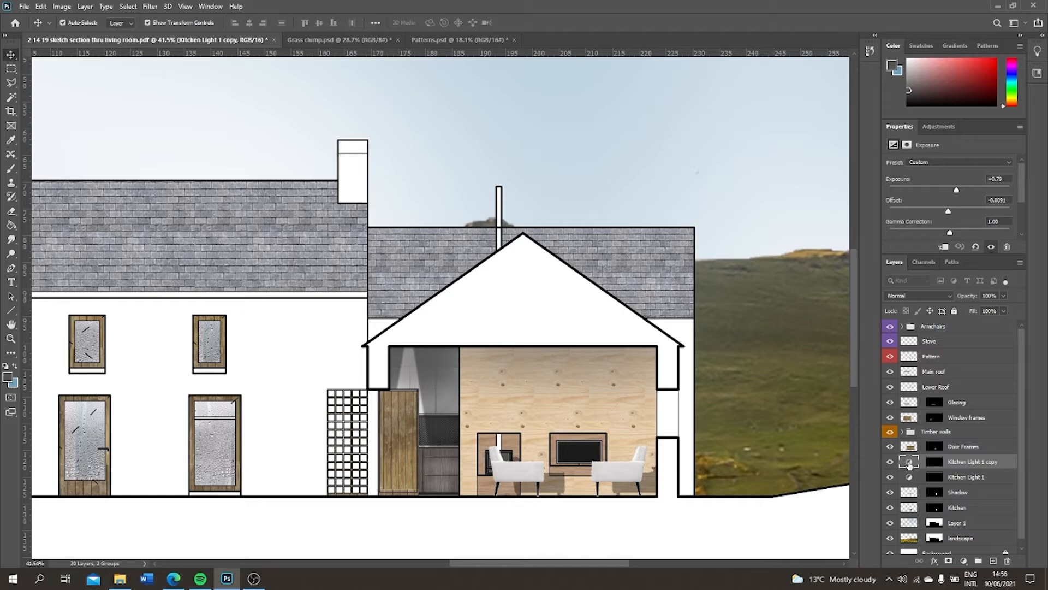
{"action": "left_click", "coordinate": [934, 461]}
{"action": "left_click_drag", "start_coordinate": [418, 372], "coordinate": [448, 373]}
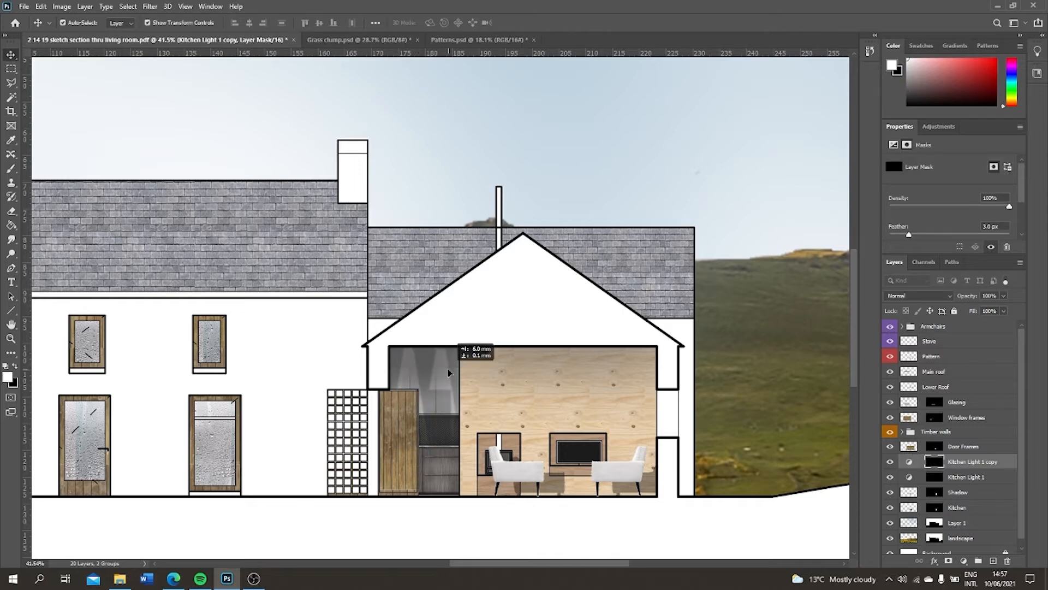
{"action": "left_click_drag", "start_coordinate": [447, 373], "coordinate": [447, 373]}
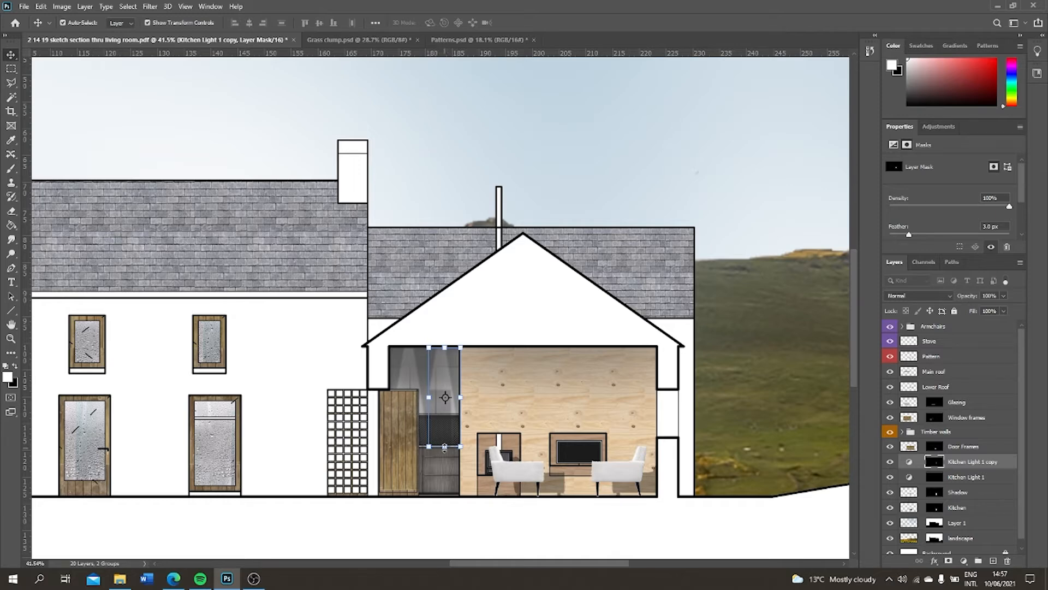
{"action": "left_click_drag", "start_coordinate": [444, 447], "coordinate": [442, 503]}
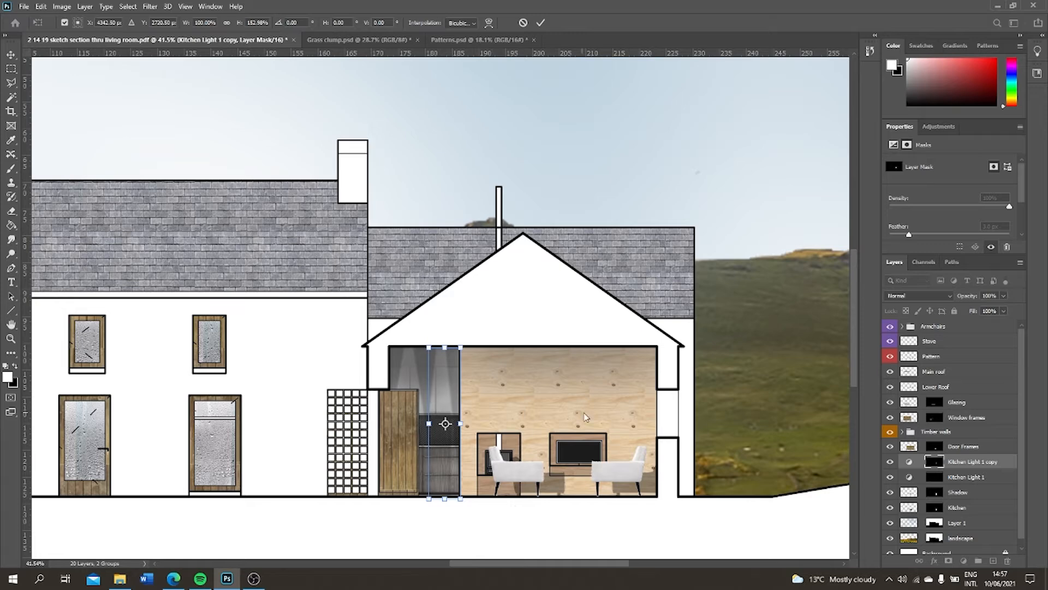
{"action": "key", "text": "Return"}
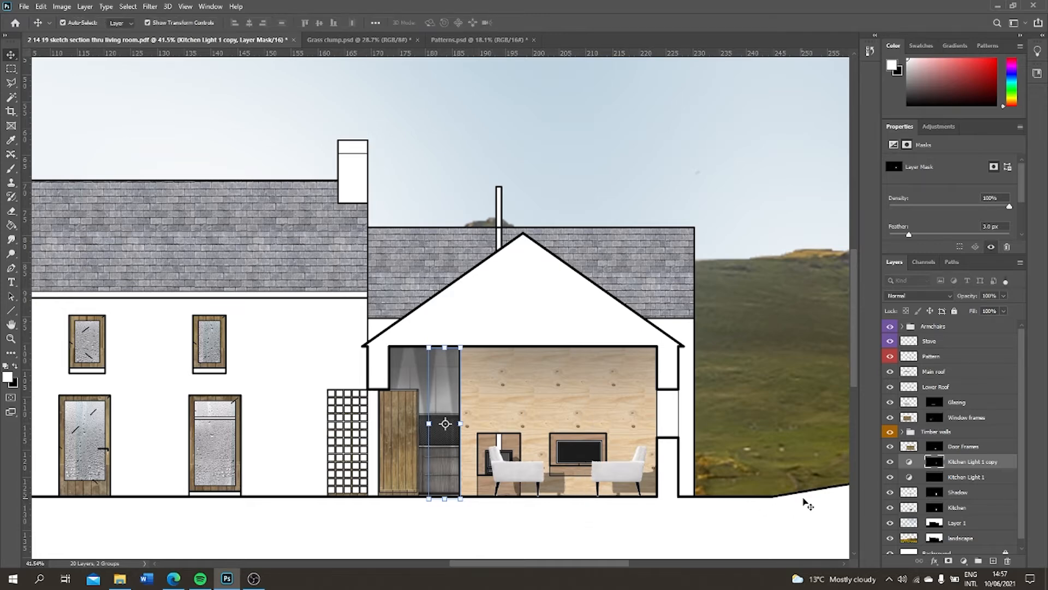
Group both kitchen light layers with the Shadow and Kitchen layers as Kitchen, using a blue colour label
{"action": "left_click", "coordinate": [909, 464]}
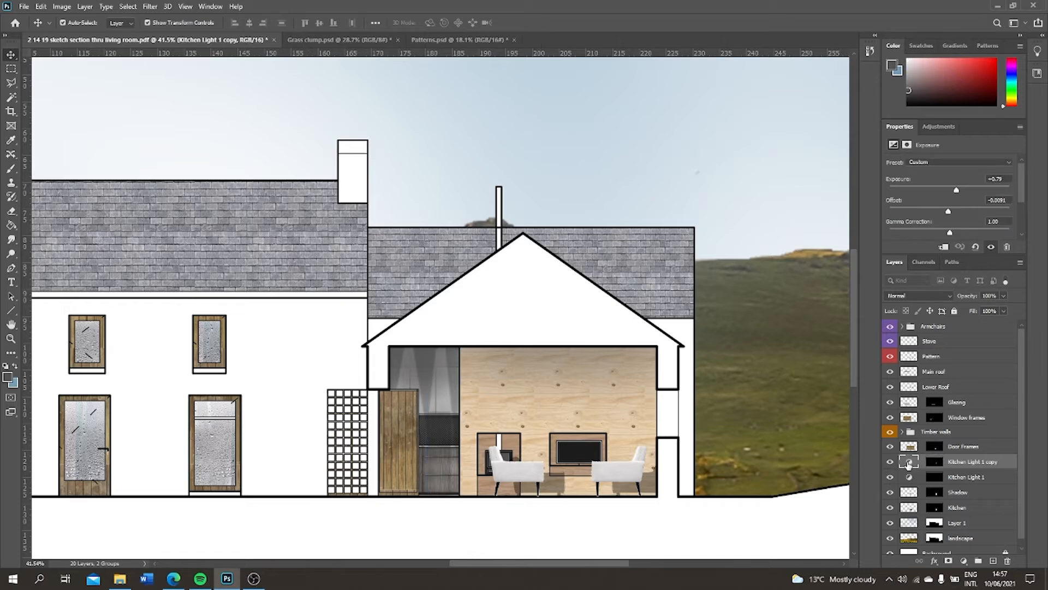
{"action": "left_click", "coordinate": [976, 478], "text": "shift"}
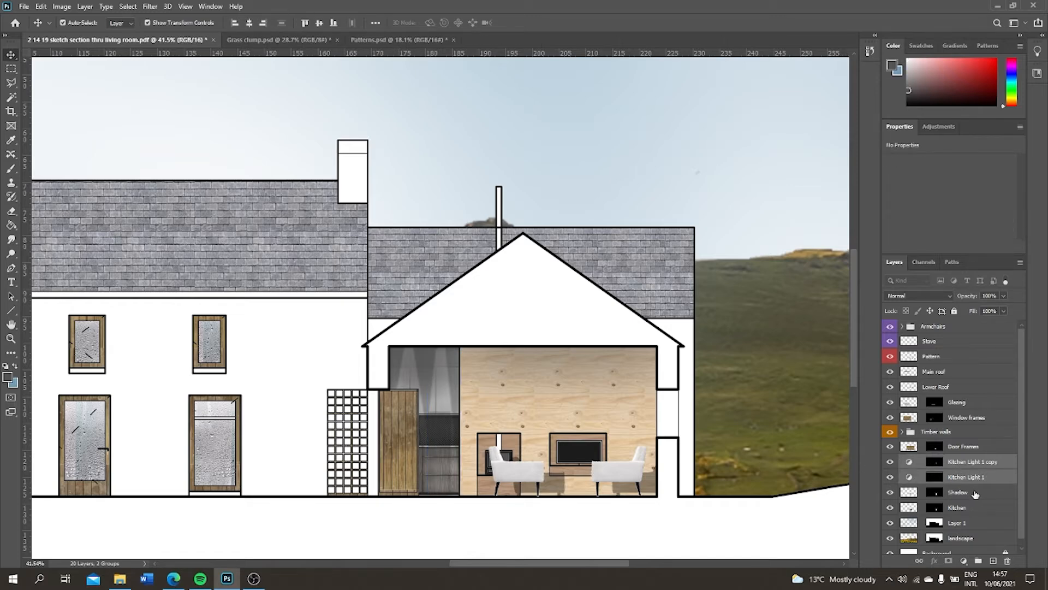
{"action": "left_click", "coordinate": [976, 493], "text": "shift"}
{"action": "left_click", "coordinate": [970, 508], "text": "shift"}
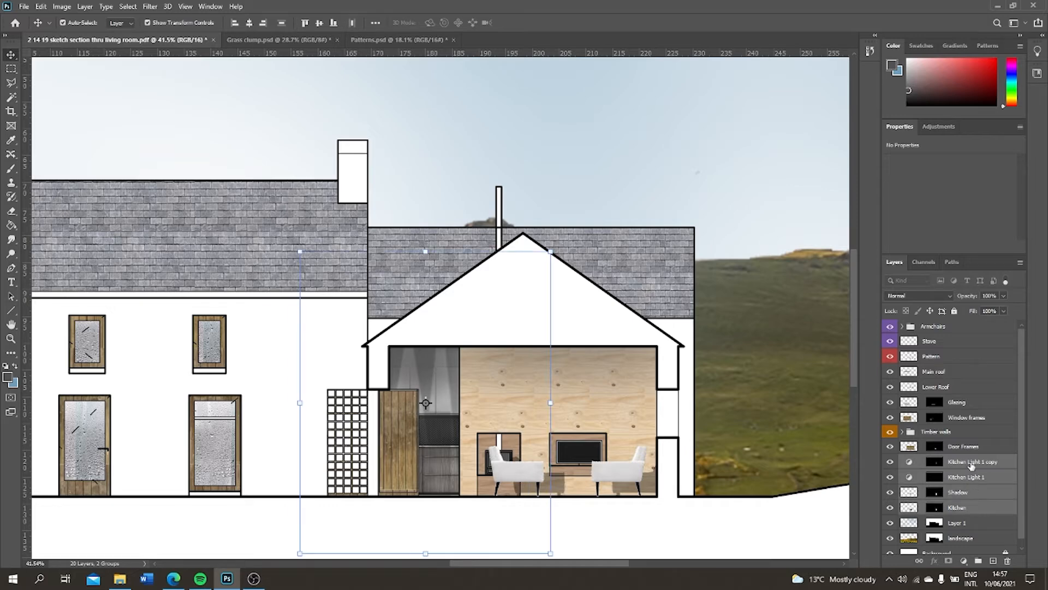
{"action": "right_click", "coordinate": [972, 465]}
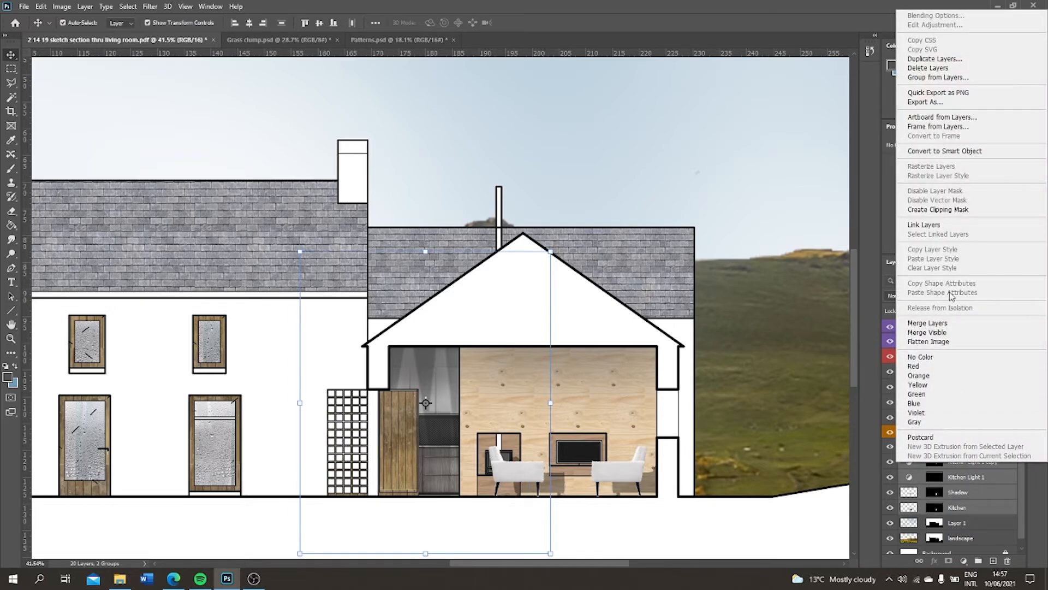
{"action": "left_click", "coordinate": [944, 78]}
{"action": "type", "text": "Kitchen"}
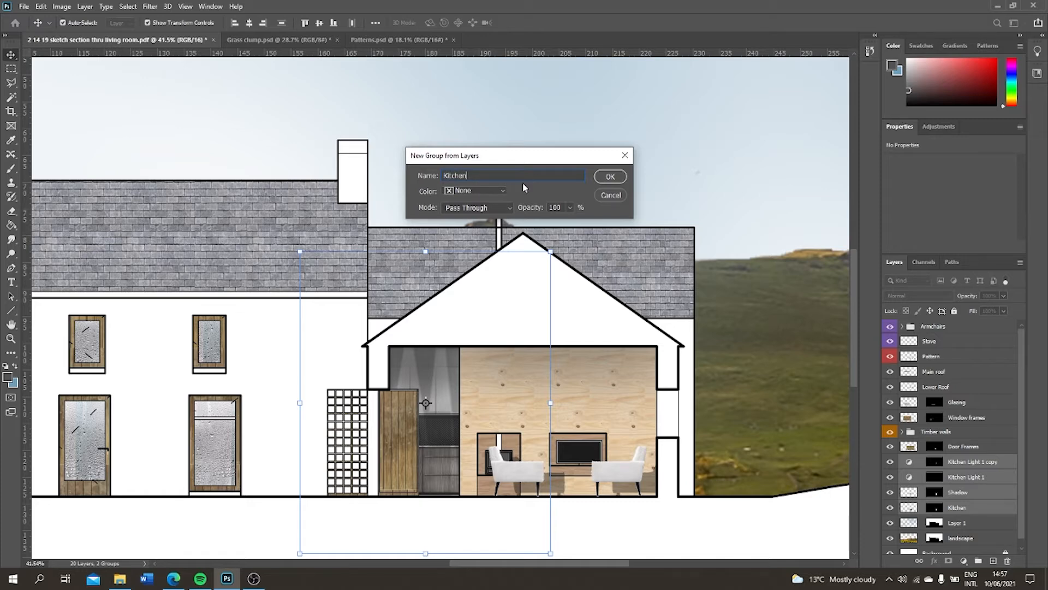
{"action": "left_click", "coordinate": [502, 192]}
{"action": "left_click", "coordinate": [505, 193]}
{"action": "left_click", "coordinate": [470, 264]}
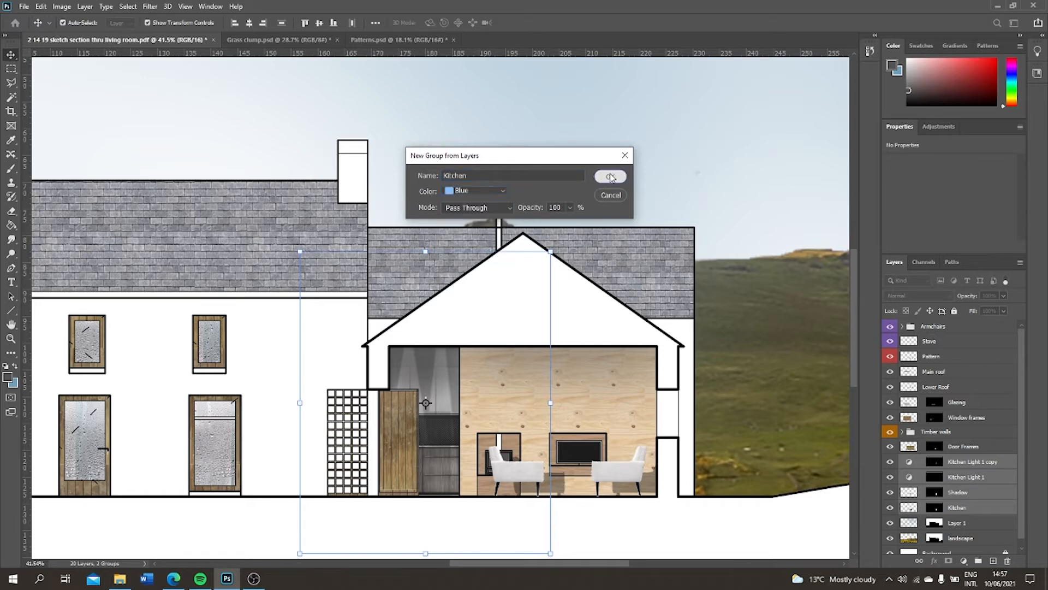
{"action": "left_click", "coordinate": [610, 177]}
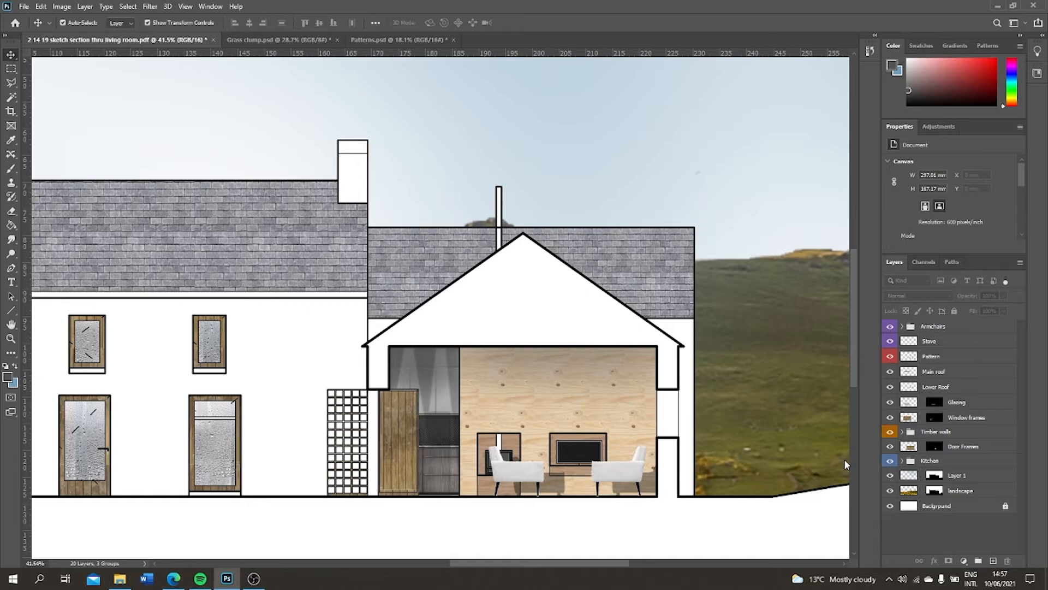
Outline a tall light cone on the timber wall with the Polygonal Lasso, from the ceiling to the floor around the left armchair
{"action": "scroll", "coordinate": [655, 365], "scroll_direction": "down", "scroll_amount": 3}
{"action": "scroll", "coordinate": [618, 365], "scroll_direction": "up", "scroll_amount": 5}
{"action": "left_click", "coordinate": [944, 432]}
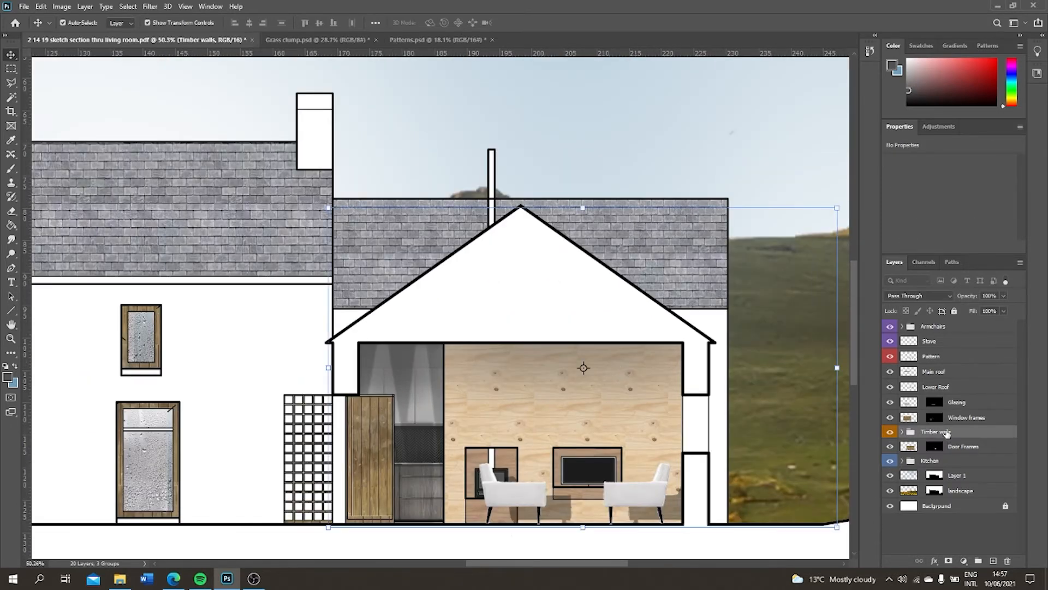
{"action": "left_click", "coordinate": [716, 360]}
{"action": "left_click", "coordinate": [941, 429]}
{"action": "left_click", "coordinate": [512, 537]}
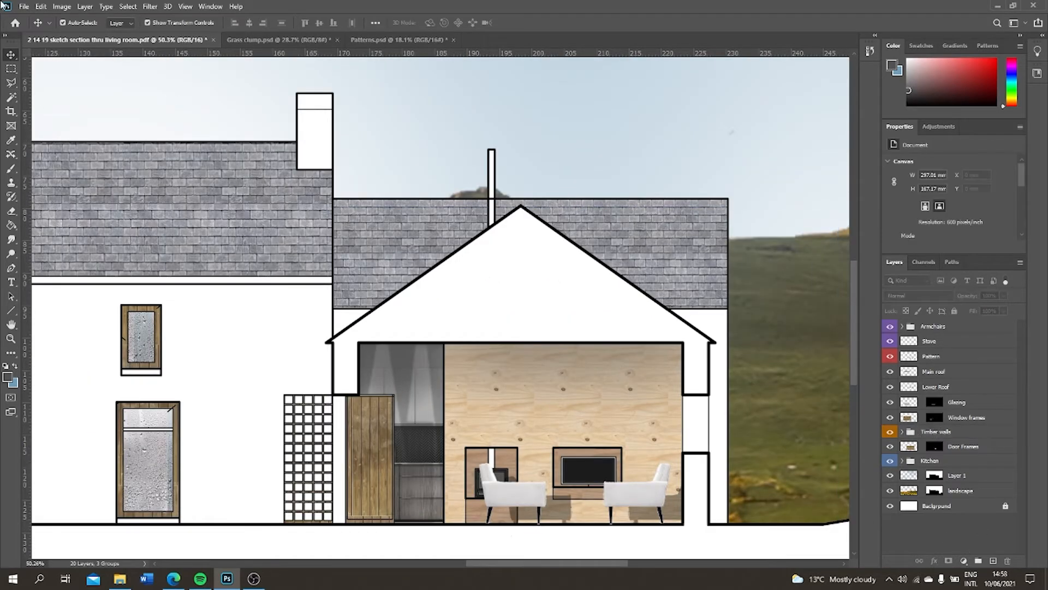
{"action": "left_click", "coordinate": [11, 83]}
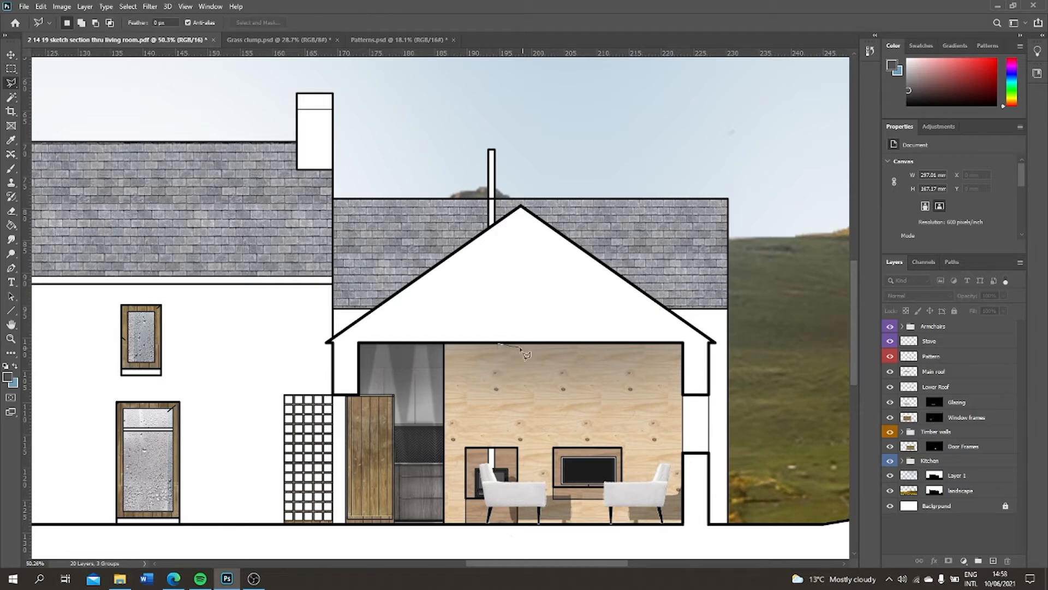
{"action": "left_click", "coordinate": [511, 344]}
{"action": "left_click", "coordinate": [548, 523]}
{"action": "left_click", "coordinate": [466, 523]}
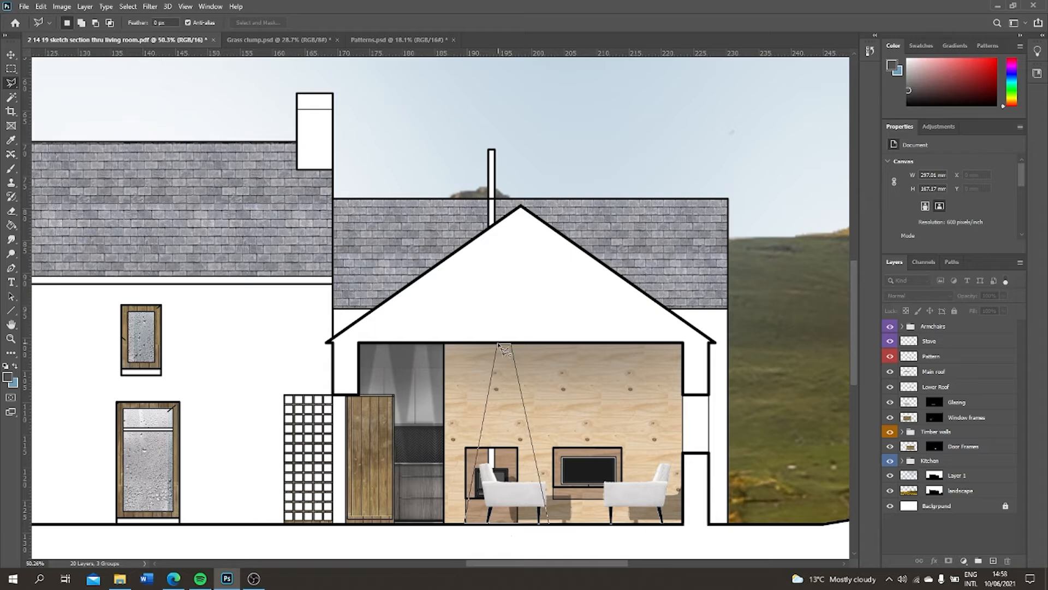
{"action": "left_click", "coordinate": [498, 344]}
{"action": "left_click", "coordinate": [510, 344]}
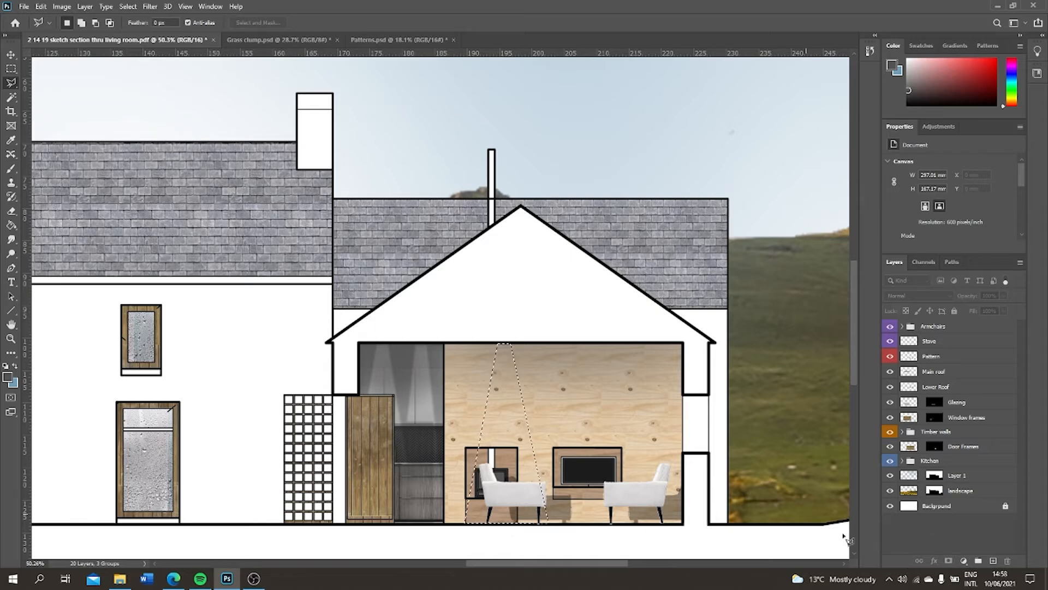
Add an Exposure adjustment from the wall cone selection with exposure +0.30, offset -0.0136, gamma 1.09 and a 5 px mask feather
{"action": "left_click", "coordinate": [964, 561]}
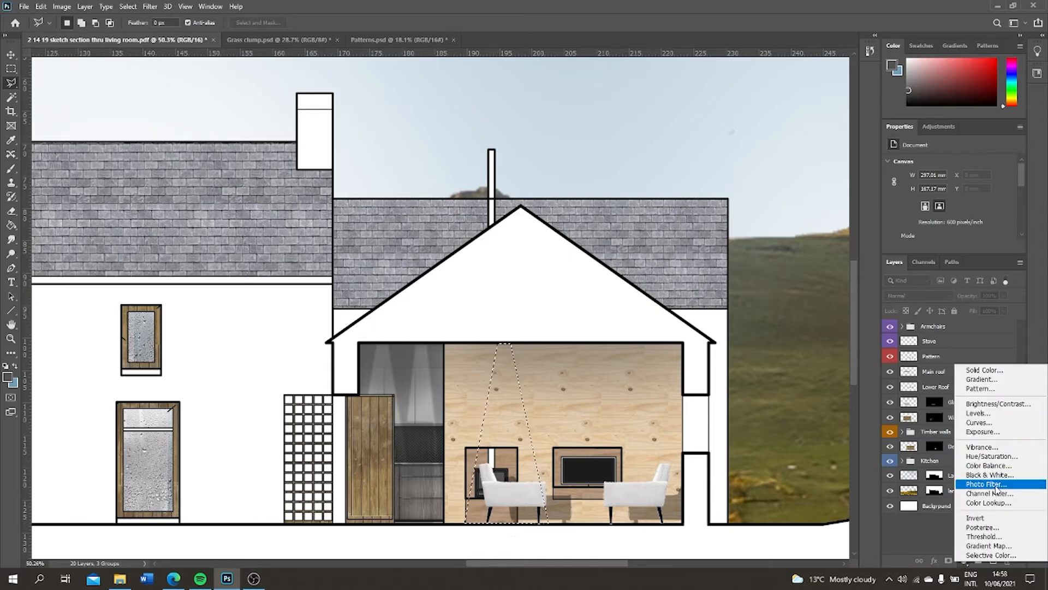
{"action": "left_click", "coordinate": [995, 435]}
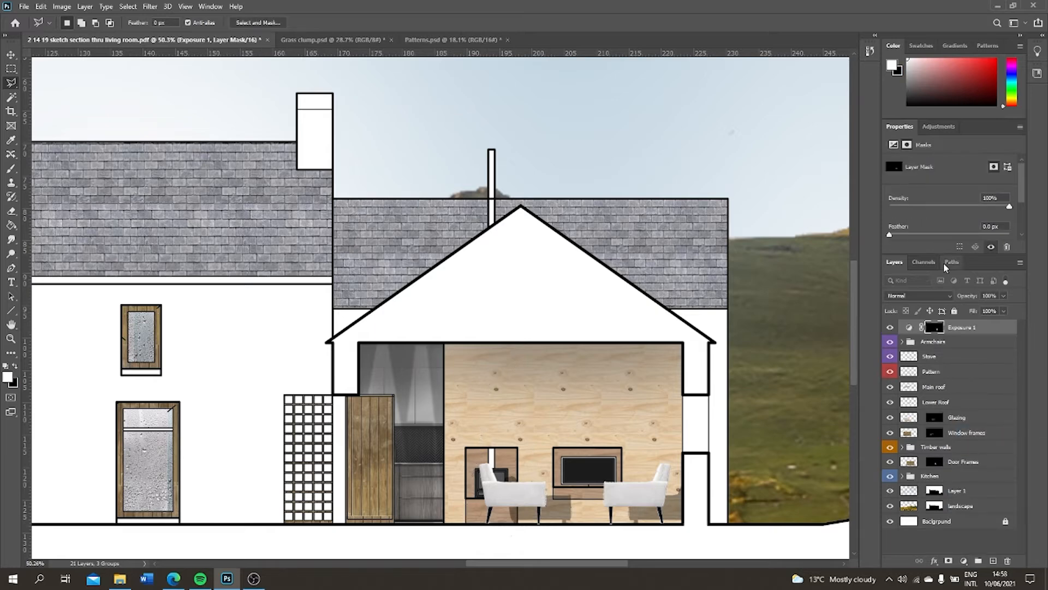
{"action": "left_click_drag", "start_coordinate": [949, 190], "coordinate": [922, 237]}
{"action": "left_click", "coordinate": [908, 147]}
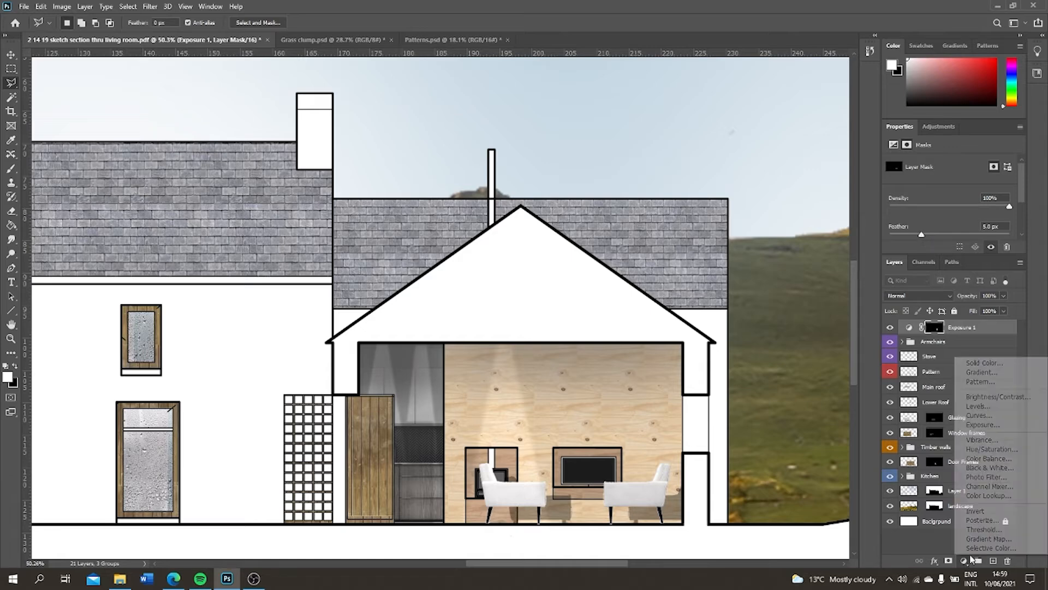
Place a copy of the wall's Exposure light over the television area and move both light layers into the Timber walls group
{"action": "left_click", "coordinate": [957, 328]}
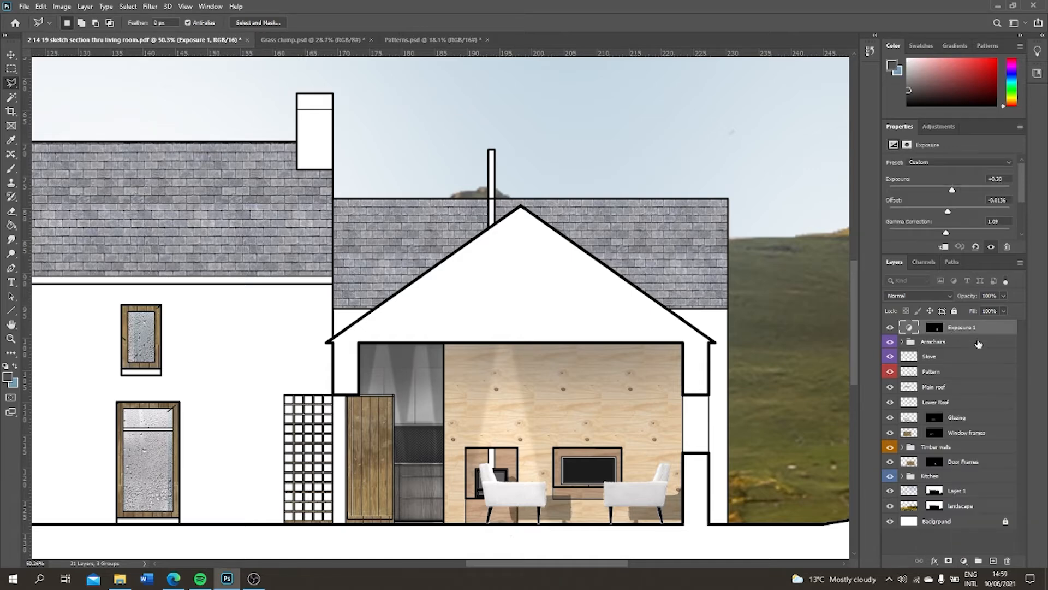
{"action": "key", "text": "ctrl+j"}
{"action": "key", "text": "v"}
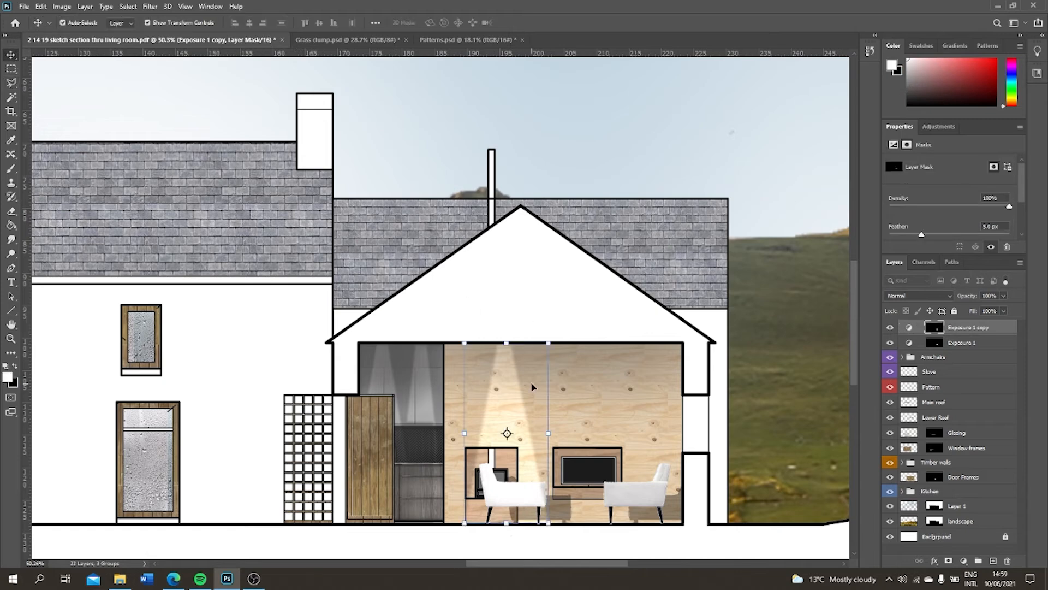
{"action": "mouse_move", "coordinate": [524, 385]}
{"action": "left_mouse_down"}
{"action": "mouse_move", "coordinate": [639, 386]}
{"action": "mouse_move", "coordinate": [624, 385]}
{"action": "left_mouse_up"}
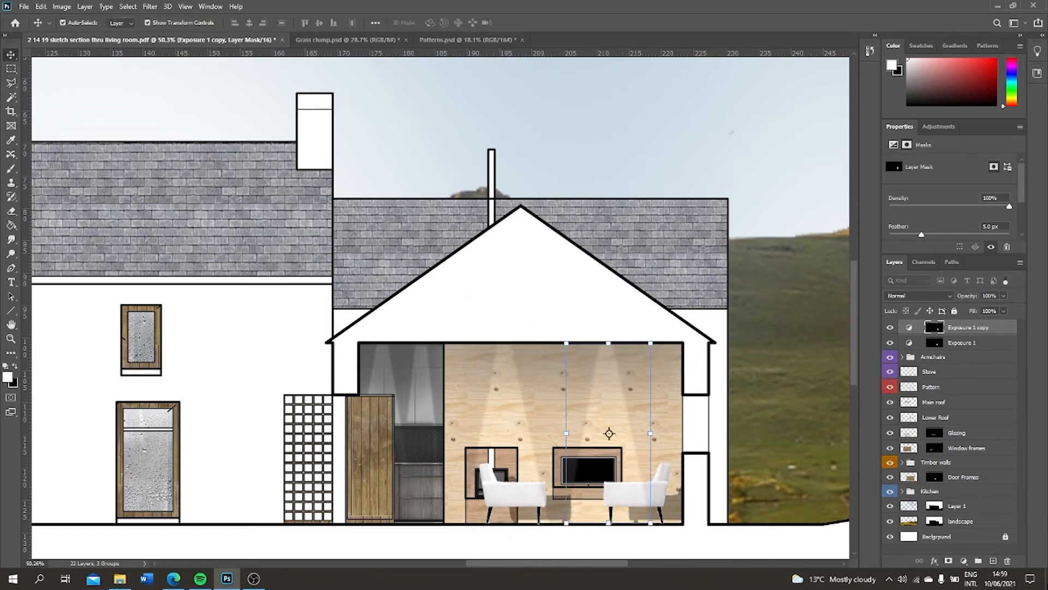
{"action": "left_click", "coordinate": [975, 329]}
{"action": "left_click_drag", "start_coordinate": [975, 330], "coordinate": [962, 447]}
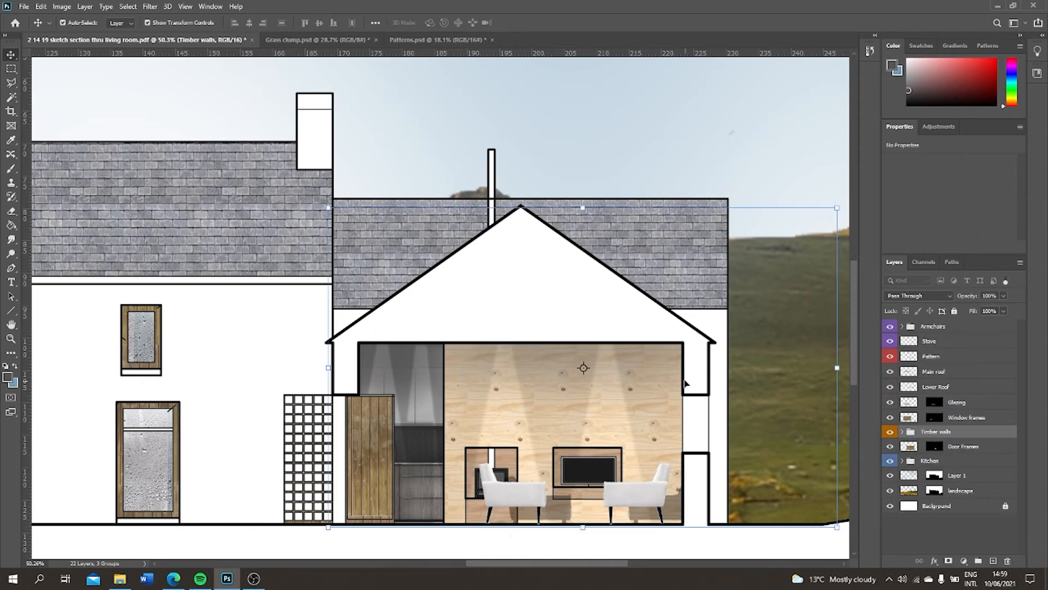
Hide the Lower Roof layer so the extension's line drawing is exposed
{"action": "key", "text": "ctrl+0"}
{"action": "scroll", "coordinate": [461, 328], "scroll_direction": "up", "scroll_amount": 2}
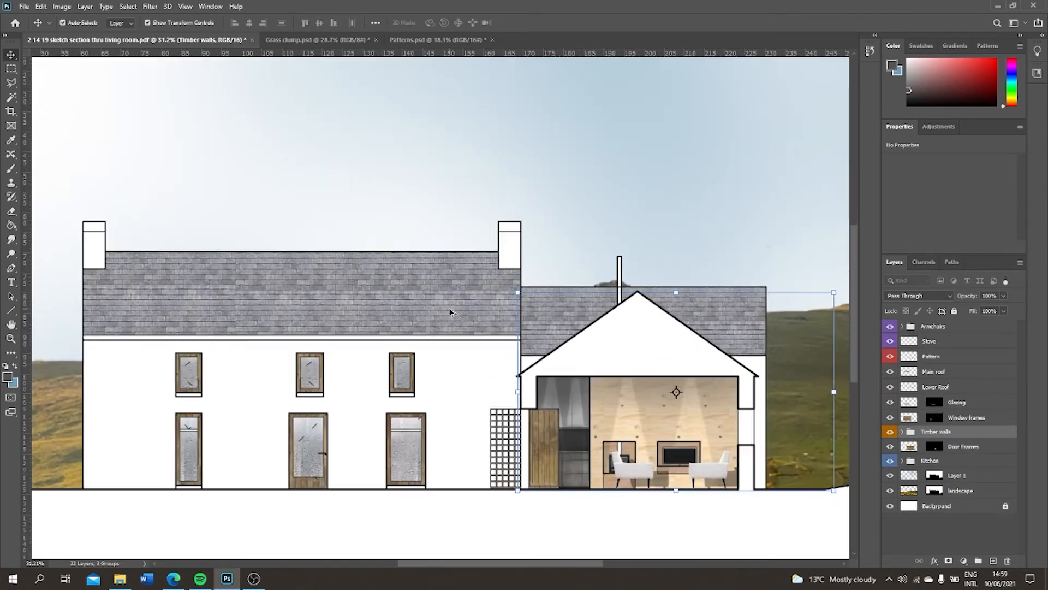
{"action": "left_click", "coordinate": [959, 372]}
{"action": "left_click", "coordinate": [959, 387]}
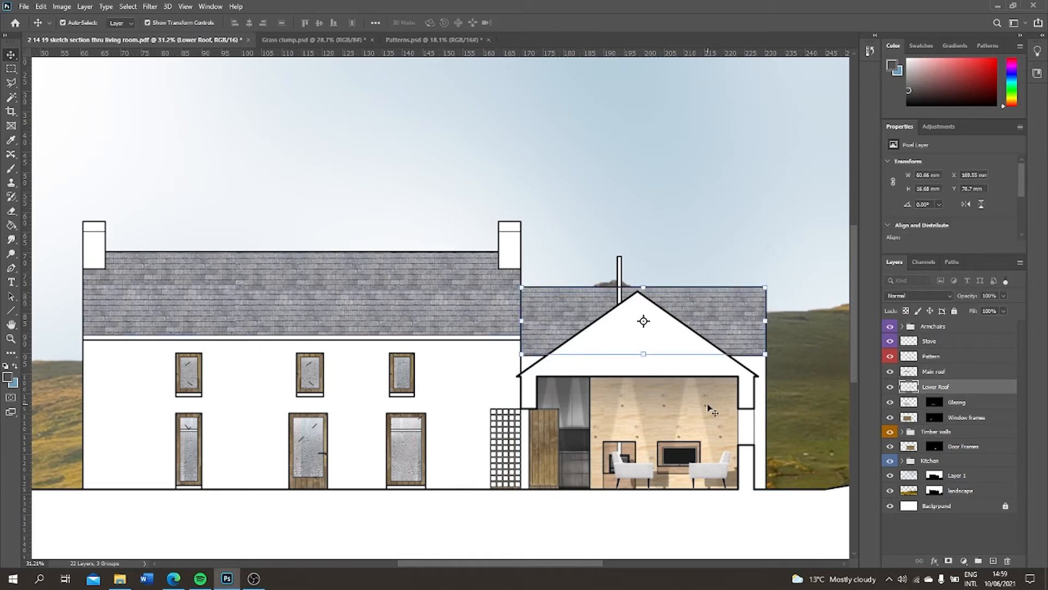
{"action": "left_click", "coordinate": [936, 530]}
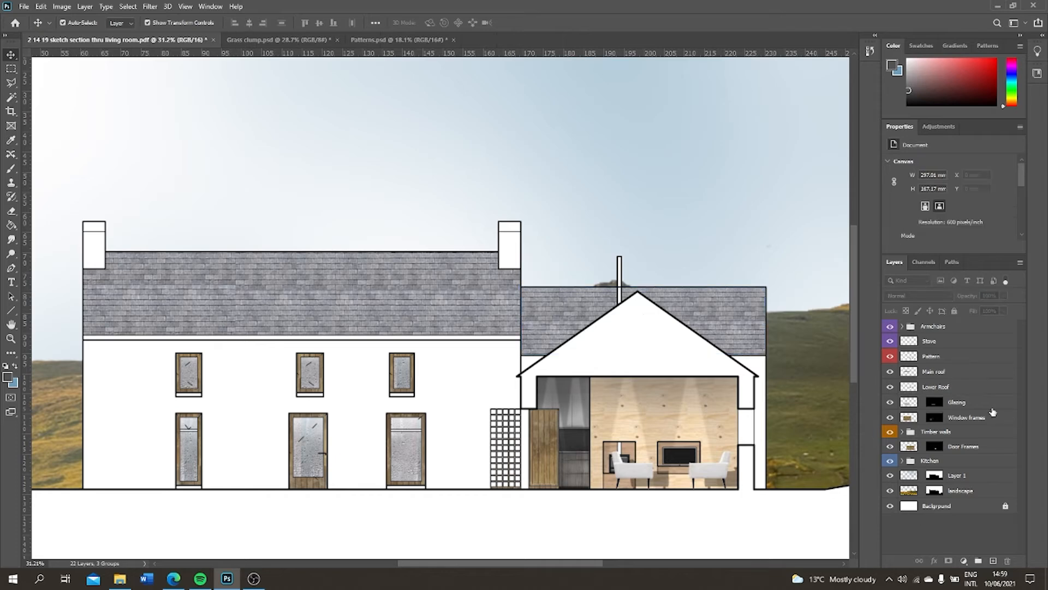
{"action": "left_click", "coordinate": [942, 392]}
{"action": "key", "text": "ctrl+comma"}
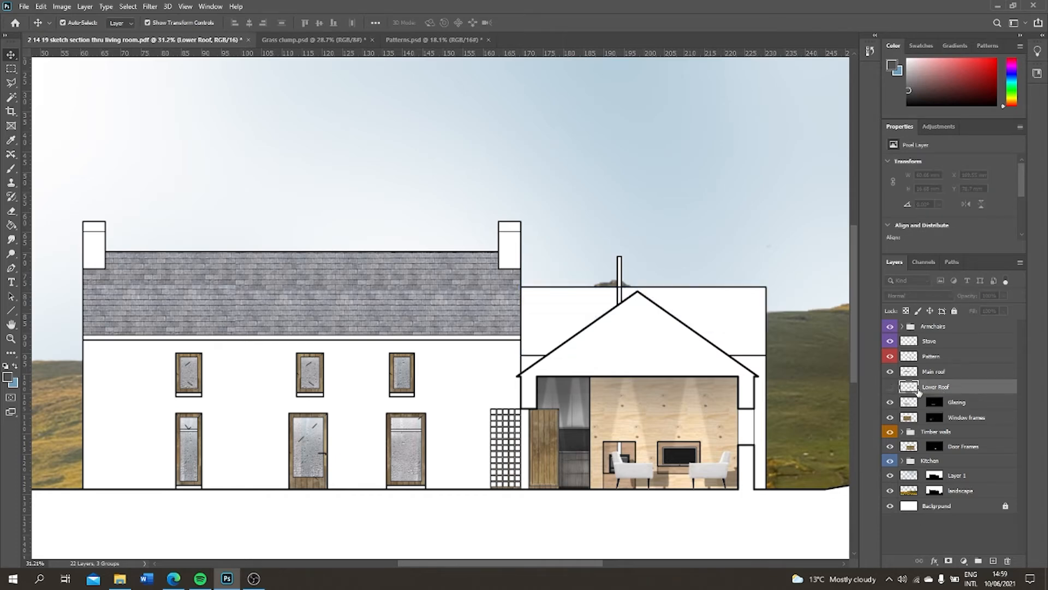
Magic Wand the roof area left of the gable and the wall strip beneath it on the Pattern layer, and add a new layer masked to them
{"action": "left_click", "coordinate": [11, 97]}
{"action": "left_click", "coordinate": [949, 359]}
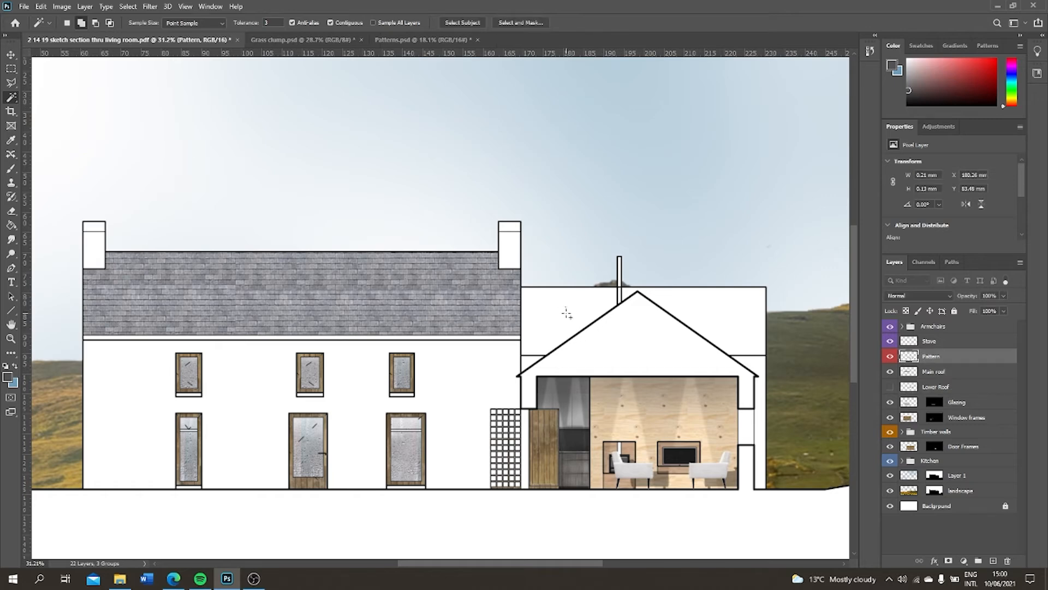
{"action": "left_click", "coordinate": [563, 307]}
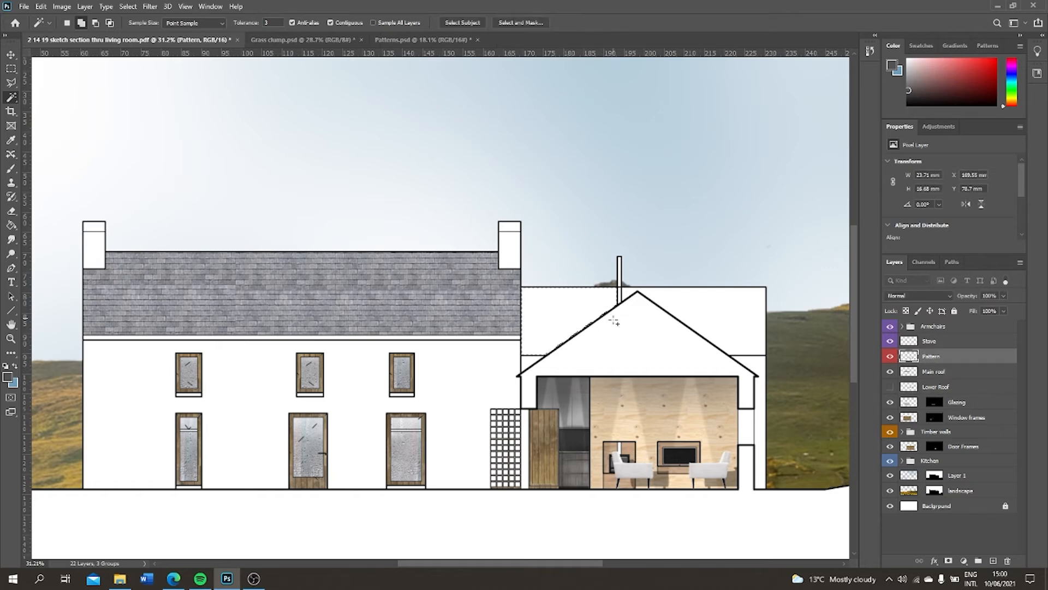
{"action": "left_click", "coordinate": [528, 363]}
{"action": "left_click", "coordinate": [993, 561]}
{"action": "left_click", "coordinate": [974, 538]}
{"action": "left_click", "coordinate": [934, 358]}
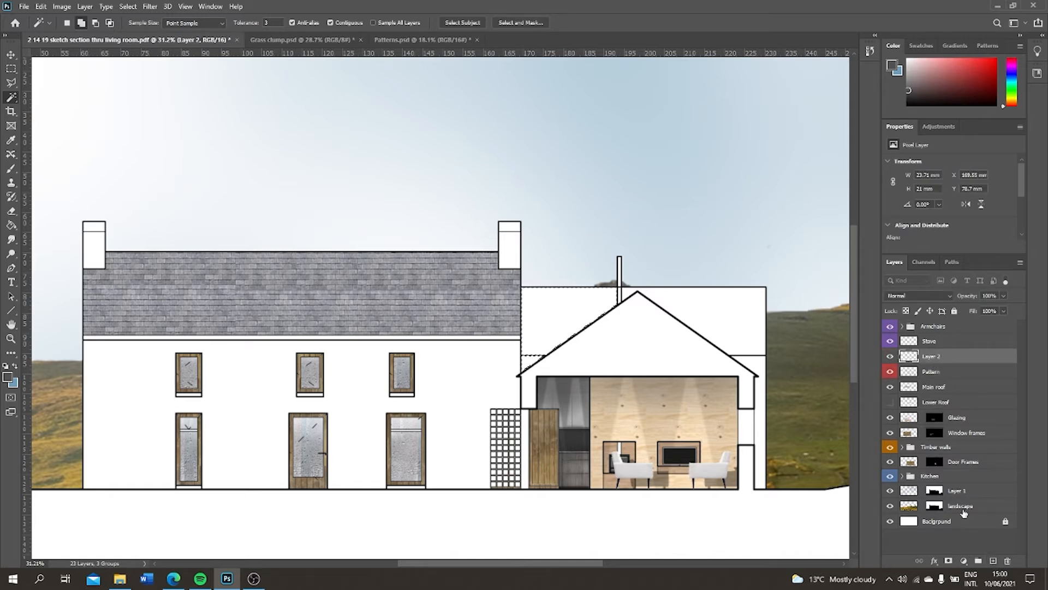
{"action": "left_click", "coordinate": [949, 561]}
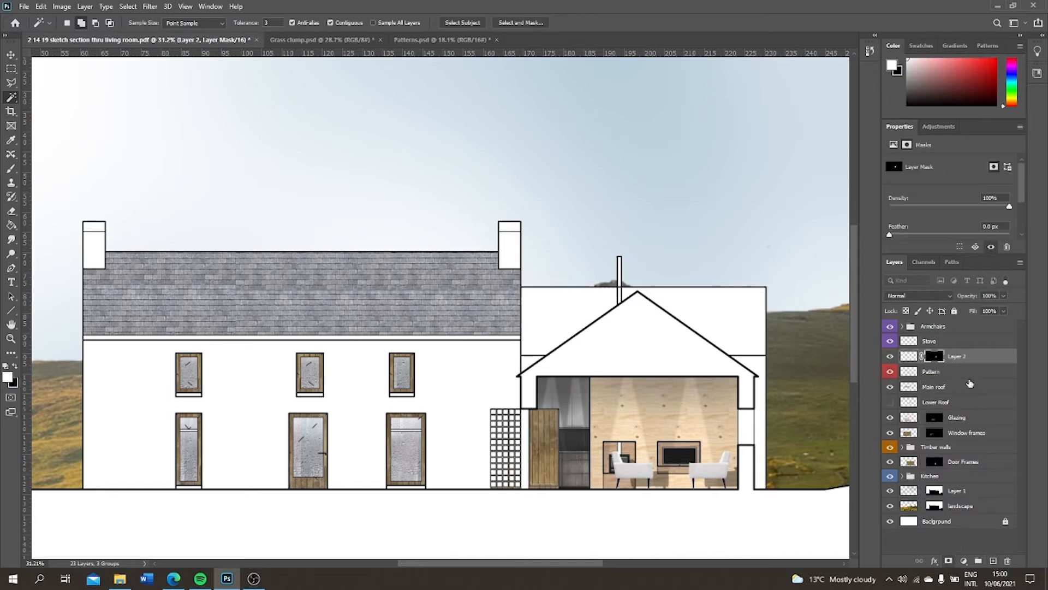
Choose a grey foreground colour and ready the Brush at 21% opacity on the new layer's content instead of its mask
{"action": "left_click", "coordinate": [15, 366]}
{"action": "left_click", "coordinate": [8, 378]}
{"action": "left_click", "coordinate": [692, 222]}
{"action": "left_click", "coordinate": [938, 139]}
{"action": "left_click", "coordinate": [11, 169]}
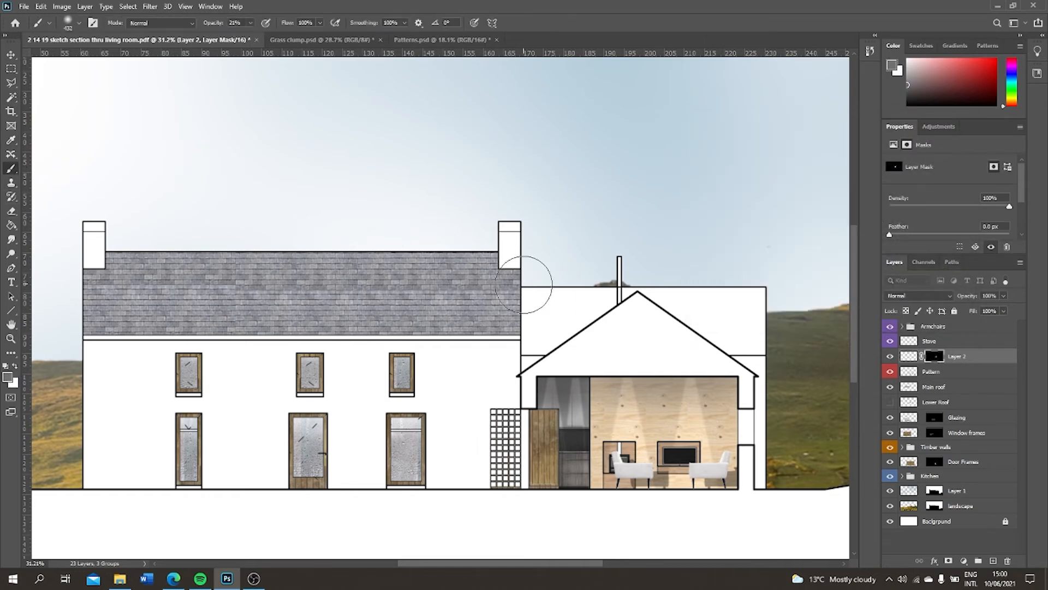
{"action": "left_click", "coordinate": [909, 358]}
{"action": "mouse_move", "coordinate": [526, 301]}
{"action": "left_mouse_down"}
{"action": "mouse_move", "coordinate": [537, 325]}
{"action": "mouse_move", "coordinate": [508, 386]}
{"action": "left_mouse_up"}
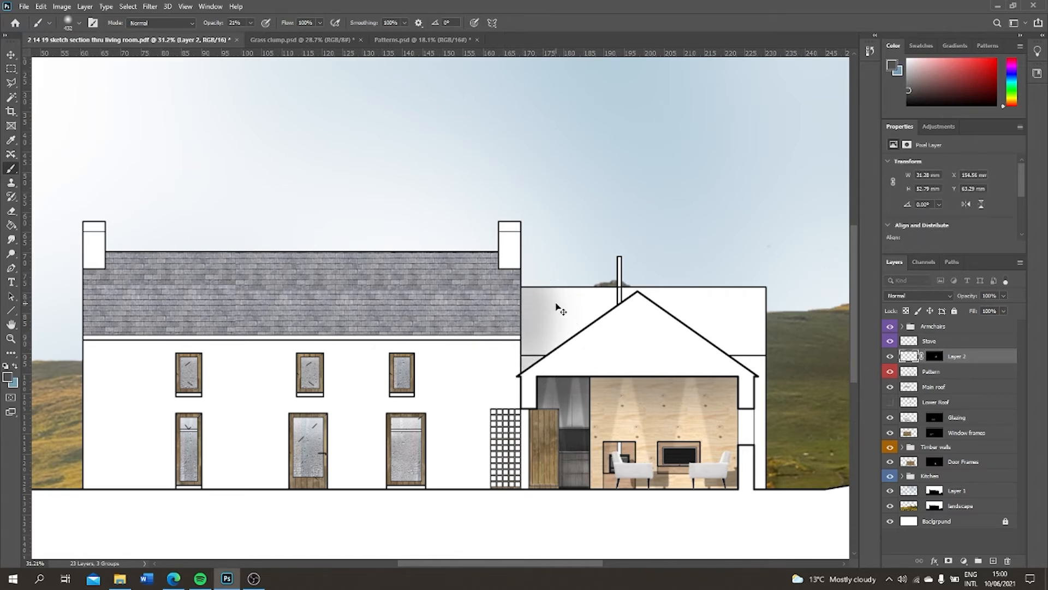
{"action": "key", "text": "ctrl+z"}
{"action": "key", "text": "ctrl+z"}
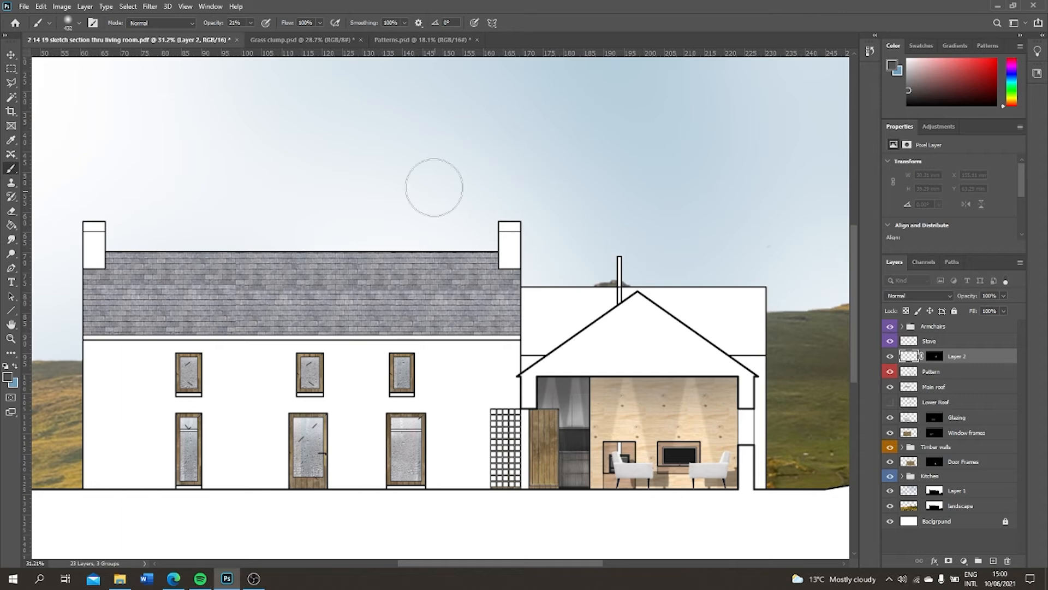
Paint a soft shadow with a 139 px brush down the junction between the main house and the lower roof
{"action": "left_click", "coordinate": [80, 24]}
{"action": "left_click_drag", "start_coordinate": [112, 58], "coordinate": [105, 59]}
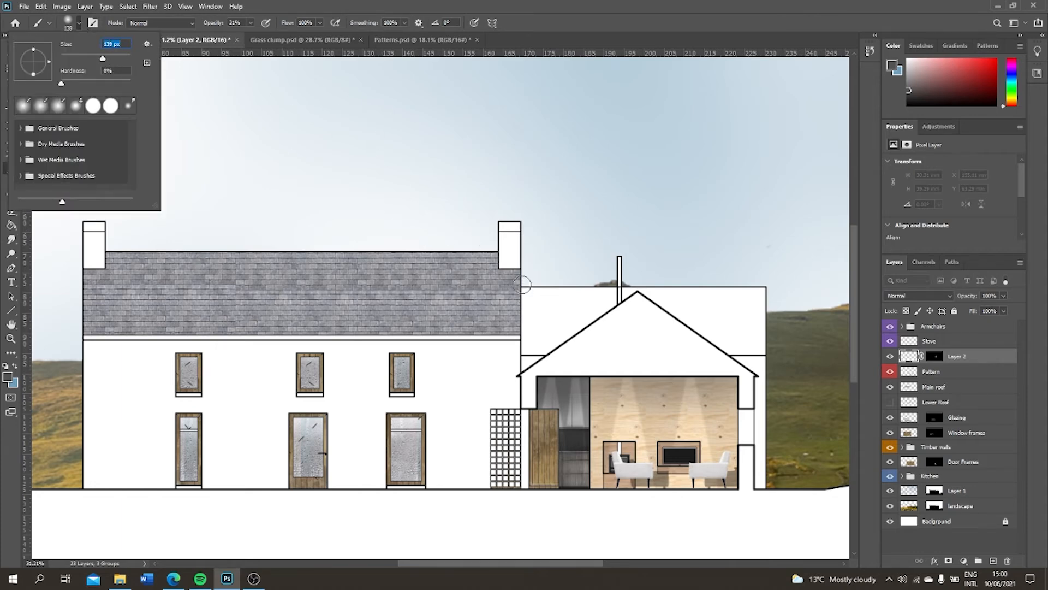
{"action": "mouse_move", "coordinate": [523, 285]}
{"action": "left_mouse_down"}
{"action": "mouse_move", "coordinate": [525, 361]}
{"action": "mouse_move", "coordinate": [561, 356]}
{"action": "mouse_move", "coordinate": [521, 354]}
{"action": "mouse_move", "coordinate": [521, 405]}
{"action": "left_mouse_up"}
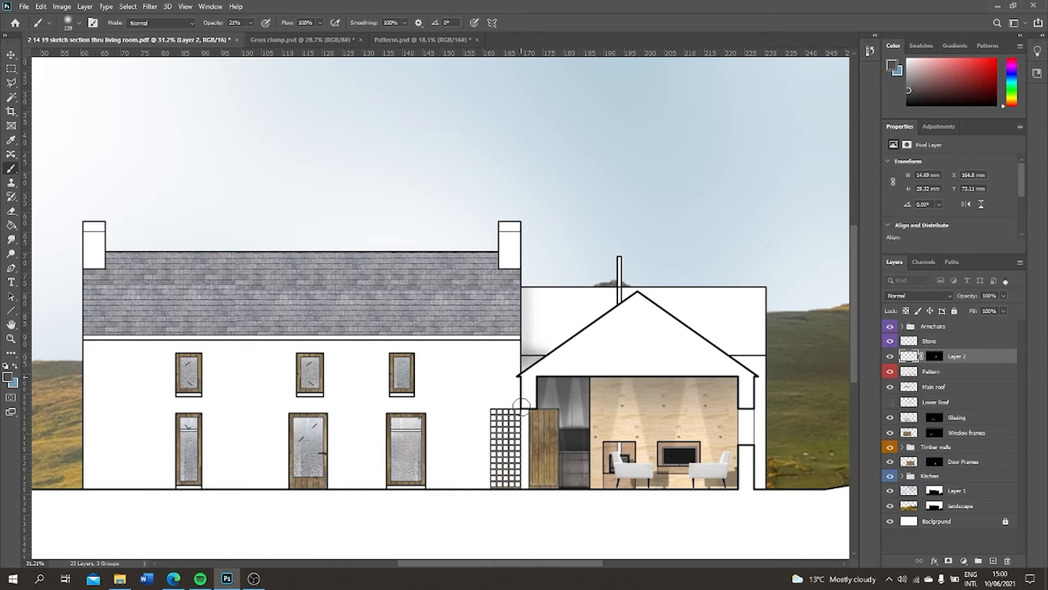
{"action": "left_click", "coordinate": [926, 545]}
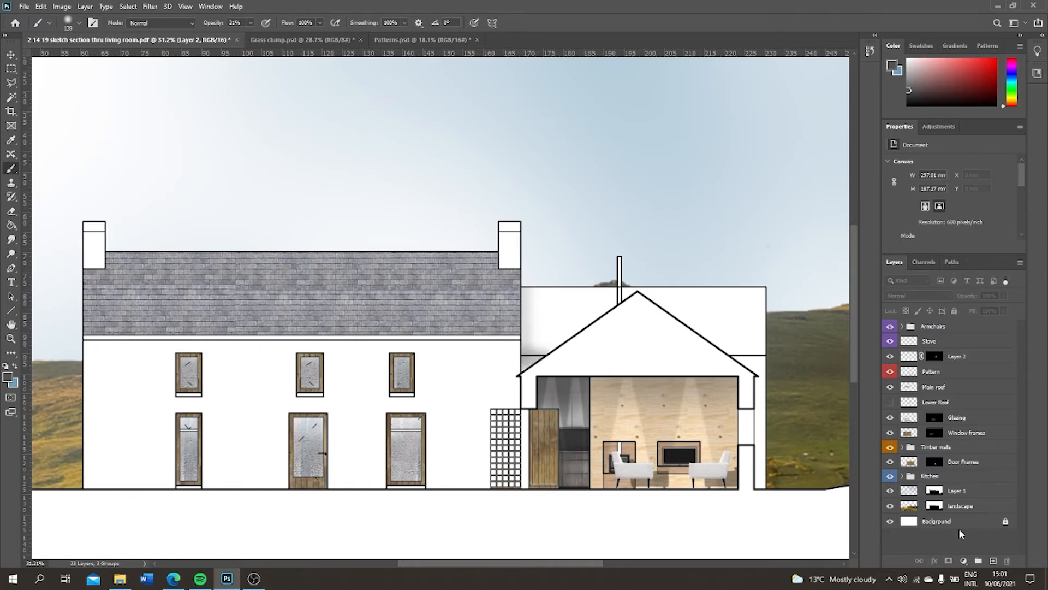
Show the Lower Roof layer again, place it directly beneath the new shadow layer, and compare the roof with and without the shadow
{"action": "left_click", "coordinate": [890, 402]}
{"action": "left_click", "coordinate": [978, 359]}
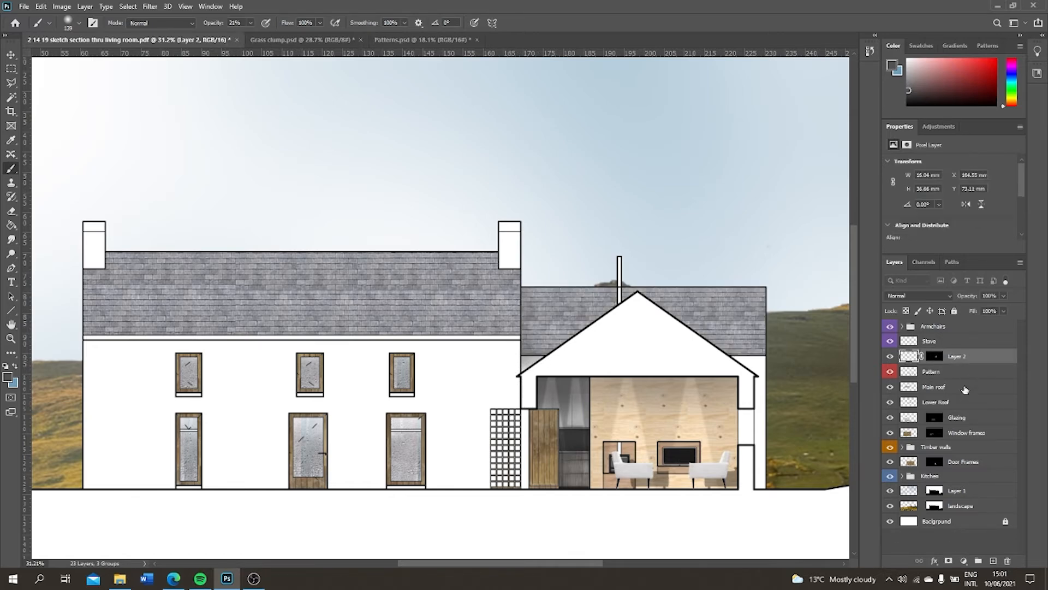
{"action": "left_click_drag", "start_coordinate": [956, 404], "coordinate": [949, 362]}
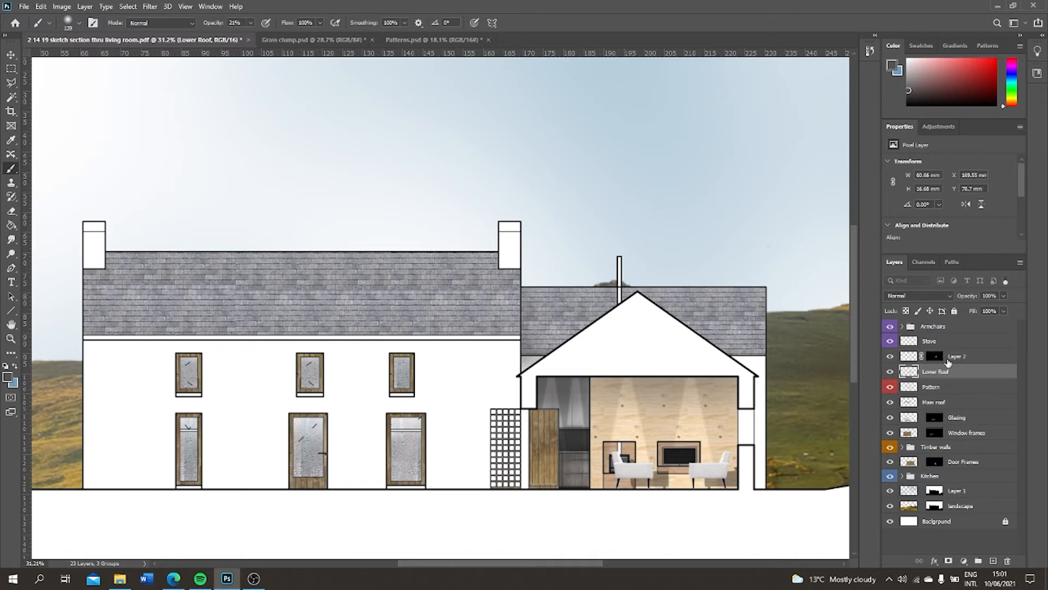
{"action": "left_click", "coordinate": [891, 357]}
{"action": "left_click", "coordinate": [890, 357]}
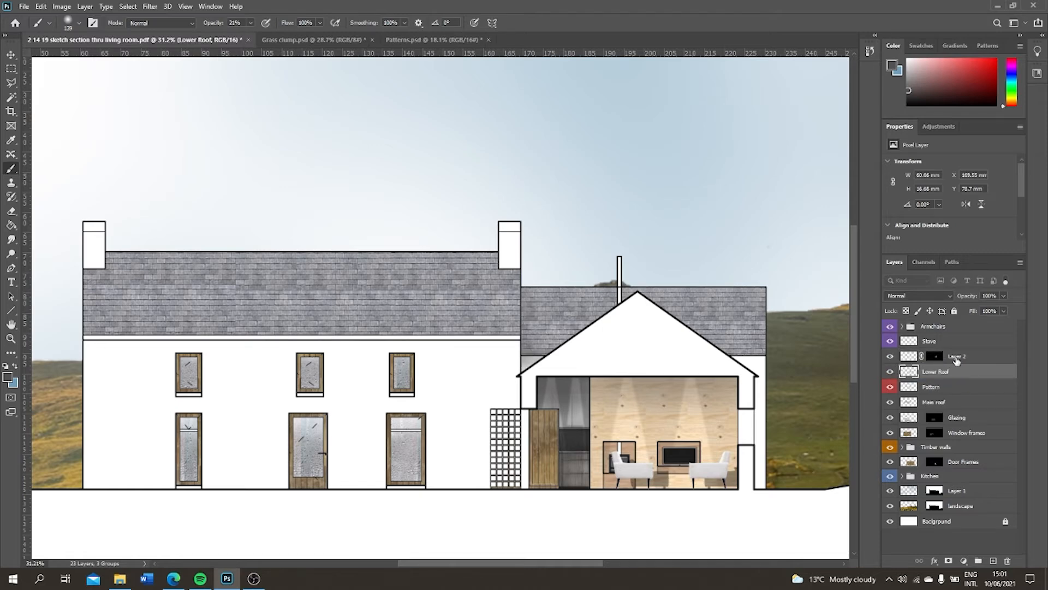
{"action": "left_click", "coordinate": [911, 357]}
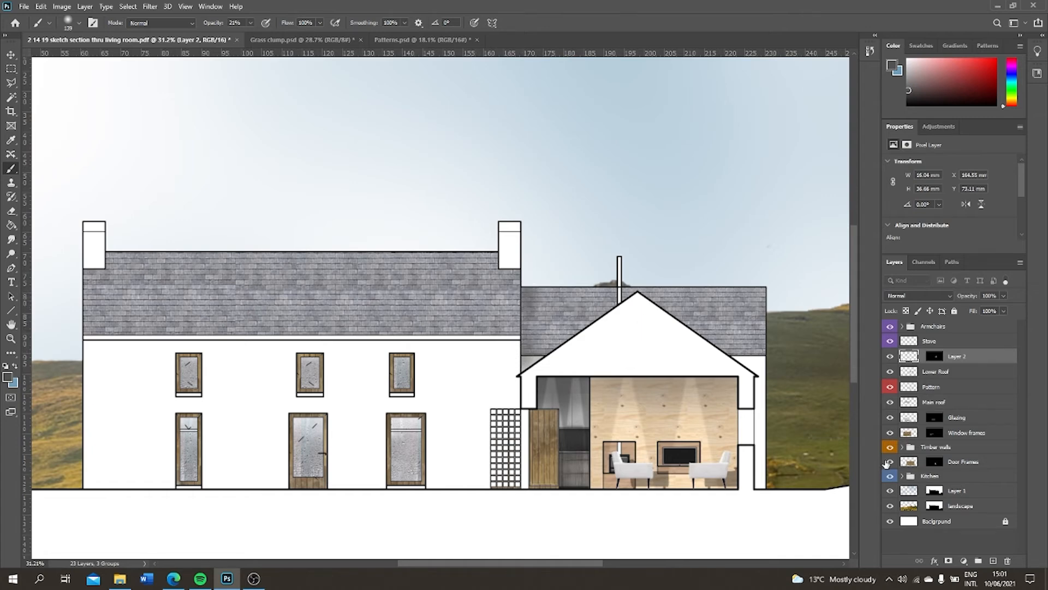
Rename the shadow layer as Lower Roof Shadow and reorder the stack so Pattern sits above the roof layers
{"action": "double_click", "coordinate": [953, 357]}
{"action": "left_click", "coordinate": [948, 552]}
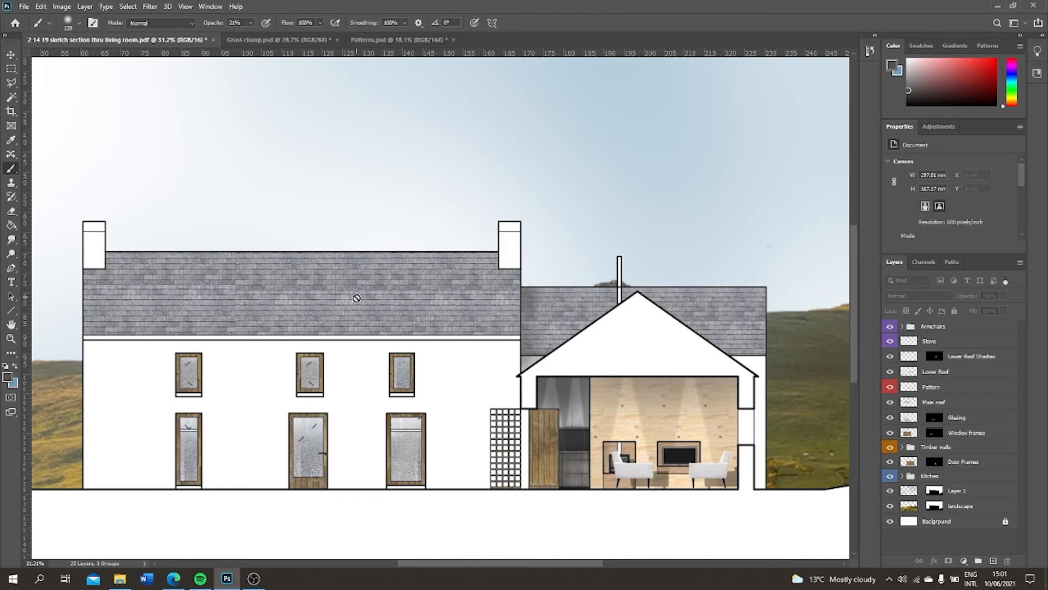
{"action": "mouse_move", "coordinate": [963, 361]}
{"action": "left_mouse_down"}
{"action": "mouse_move", "coordinate": [961, 390]}
{"action": "mouse_move", "coordinate": [949, 387]}
{"action": "mouse_move", "coordinate": [960, 363]}
{"action": "left_mouse_up"}
Group the Lower Roof Shadow, Lower Roof and Main roof layers as Roof, using a gray colour label
{"action": "left_click", "coordinate": [961, 402], "text": "shift"}
{"action": "right_click", "coordinate": [961, 371]}
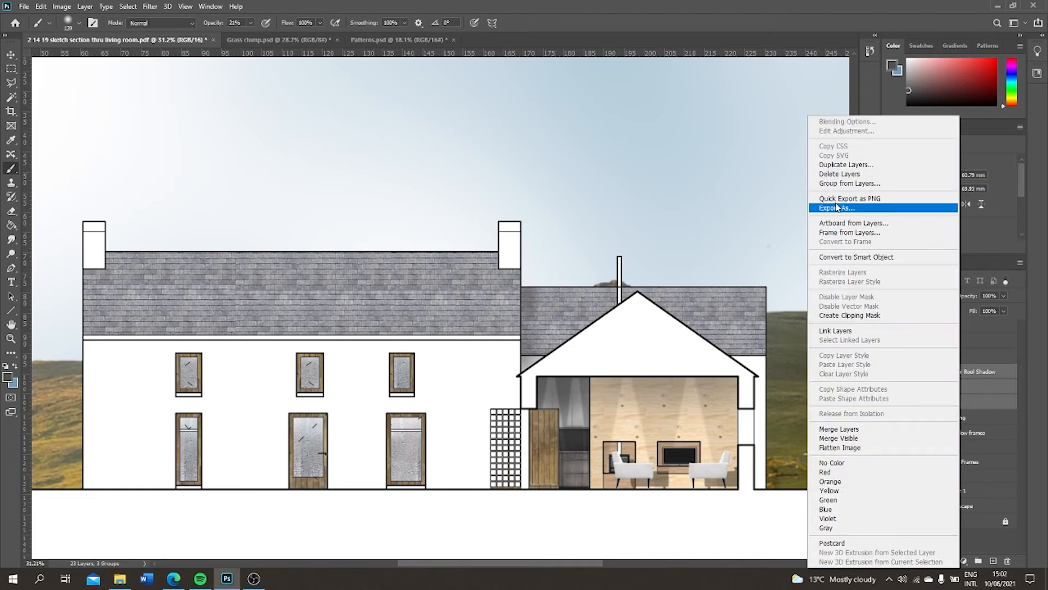
{"action": "left_click", "coordinate": [843, 183]}
{"action": "type", "text": "Roof"}
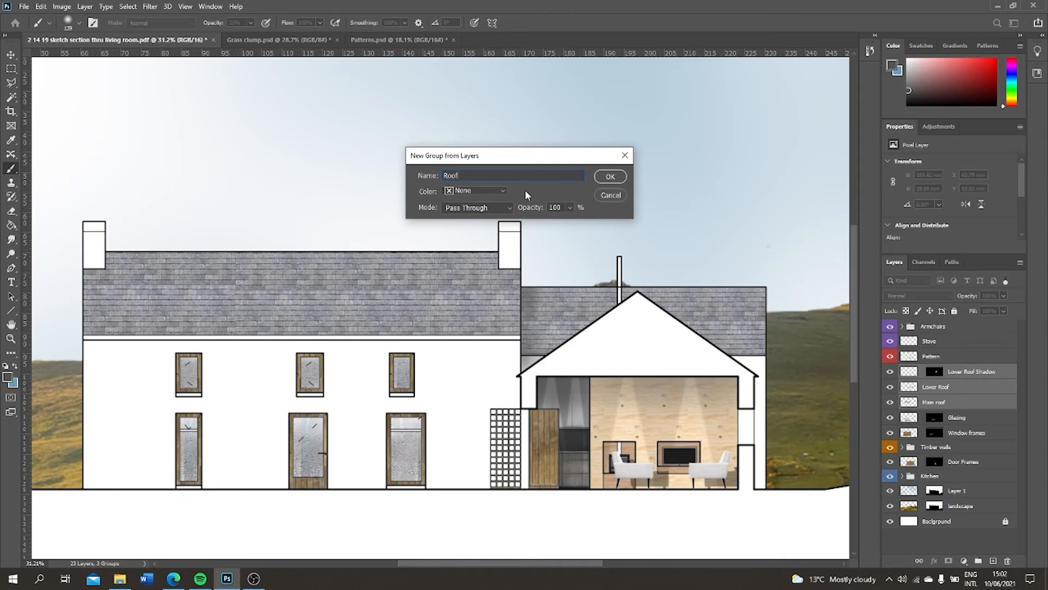
{"action": "left_click", "coordinate": [502, 193]}
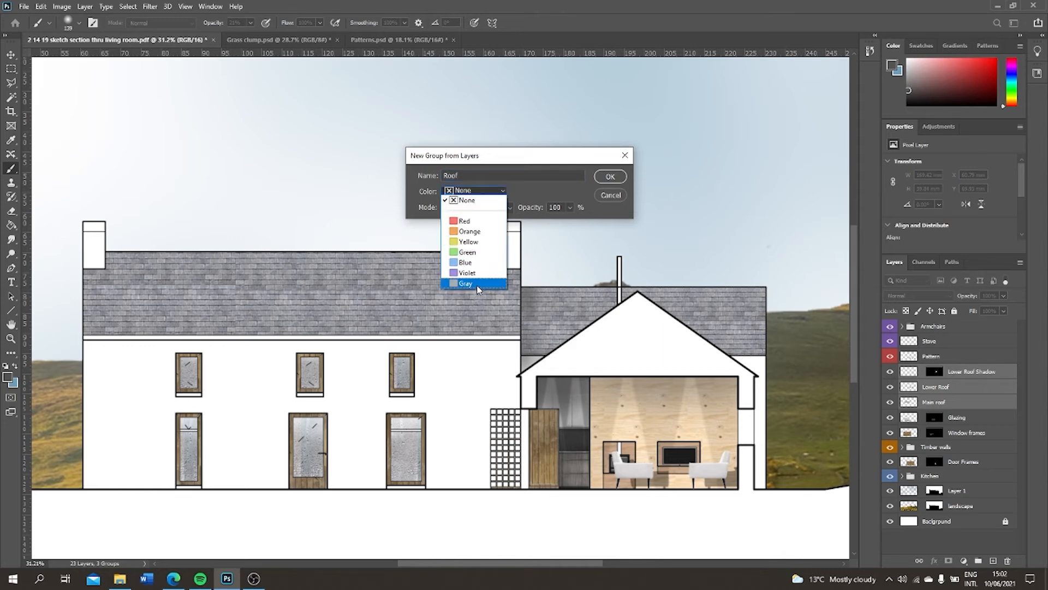
{"action": "left_click", "coordinate": [477, 285]}
{"action": "left_click", "coordinate": [613, 177]}
Examine the whole section drawing for surfaces that still need shading
{"action": "scroll", "coordinate": [615, 250], "scroll_direction": "down", "scroll_amount": 4}
{"action": "scroll", "coordinate": [617, 247], "scroll_direction": "down", "scroll_amount": 2}
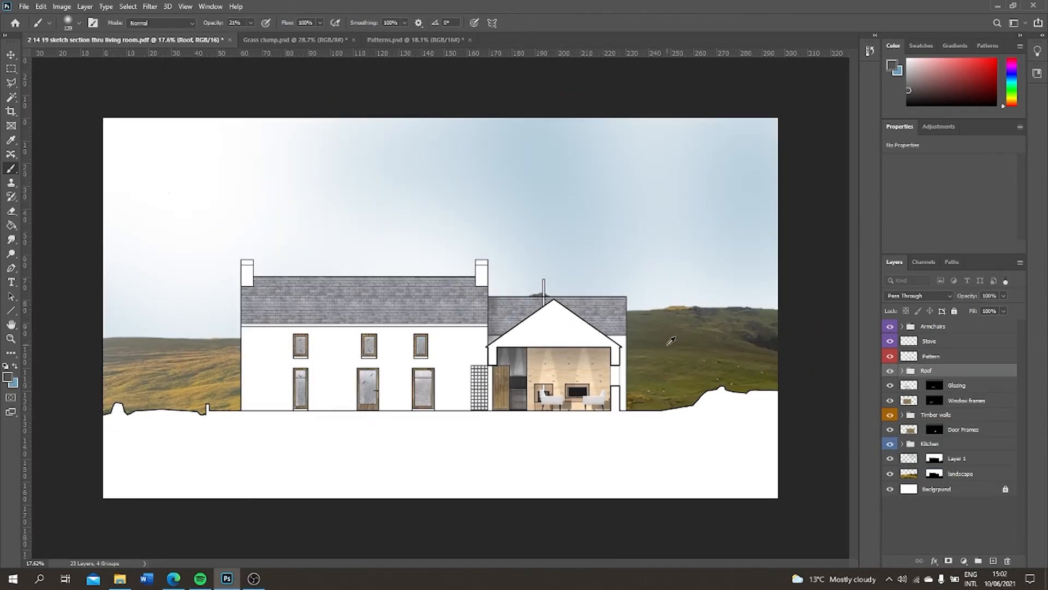
{"action": "scroll", "coordinate": [666, 344], "scroll_direction": "up", "scroll_amount": 5}
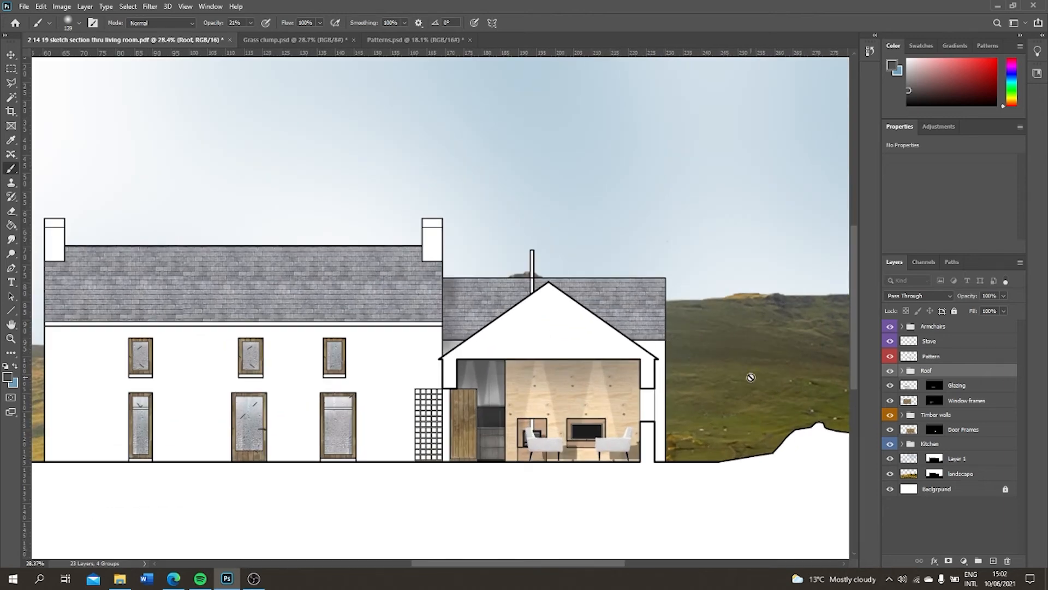
{"action": "scroll", "coordinate": [580, 363], "scroll_direction": "down", "scroll_amount": 2}
{"action": "scroll", "coordinate": [580, 364], "scroll_direction": "down", "scroll_amount": 1}
{"action": "scroll", "coordinate": [417, 374], "scroll_direction": "up", "scroll_amount": 3}
{"action": "scroll", "coordinate": [416, 374], "scroll_direction": "down", "scroll_amount": 3}
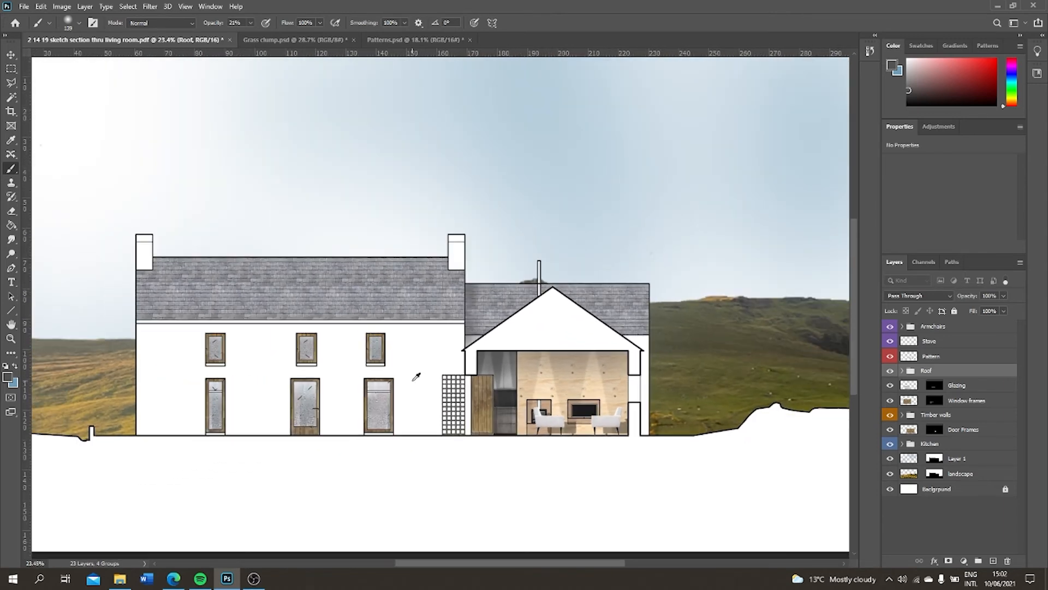
{"action": "left_click", "coordinate": [938, 497]}
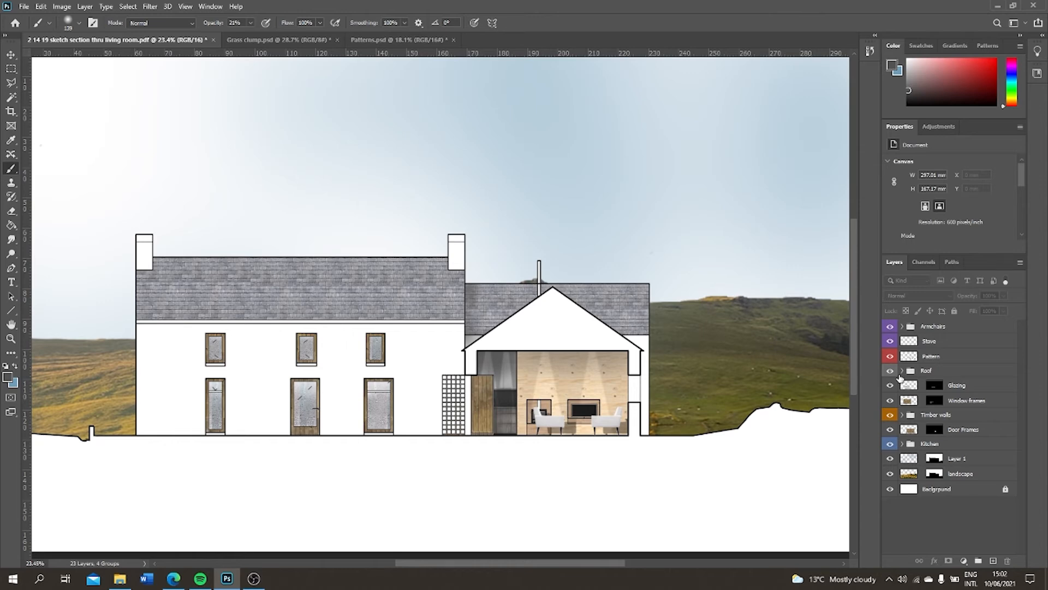
{"action": "scroll", "coordinate": [296, 327], "scroll_direction": "down", "scroll_amount": 3}
{"action": "scroll", "coordinate": [247, 322], "scroll_direction": "up", "scroll_amount": 3}
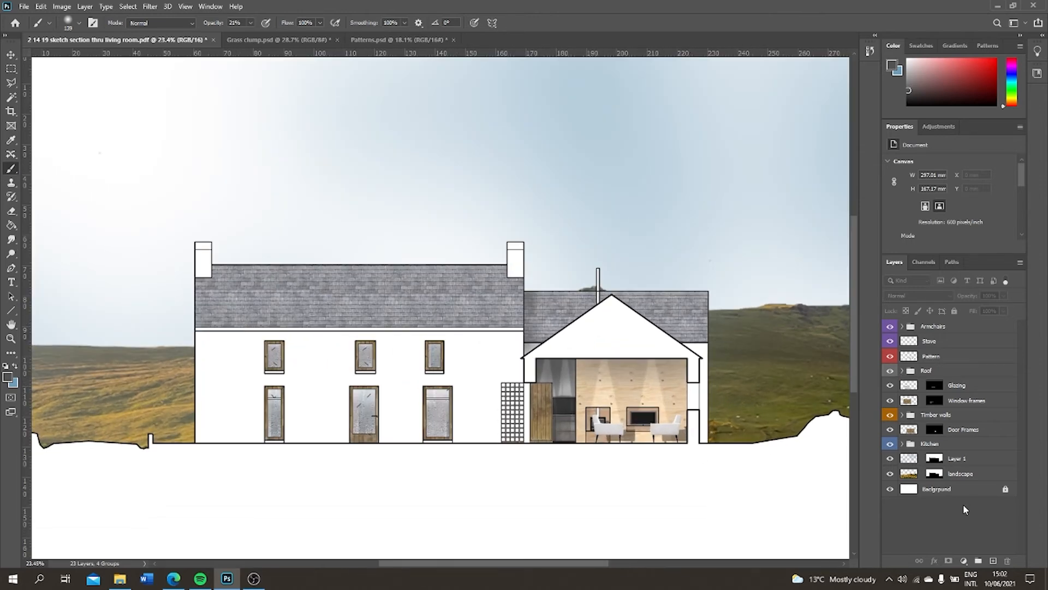
Outline the narrow exterior wall strip below the right eave on the Pattern layer with the Polygonal Lasso, slanting its top edge from the eave
{"action": "left_click", "coordinate": [948, 359]}
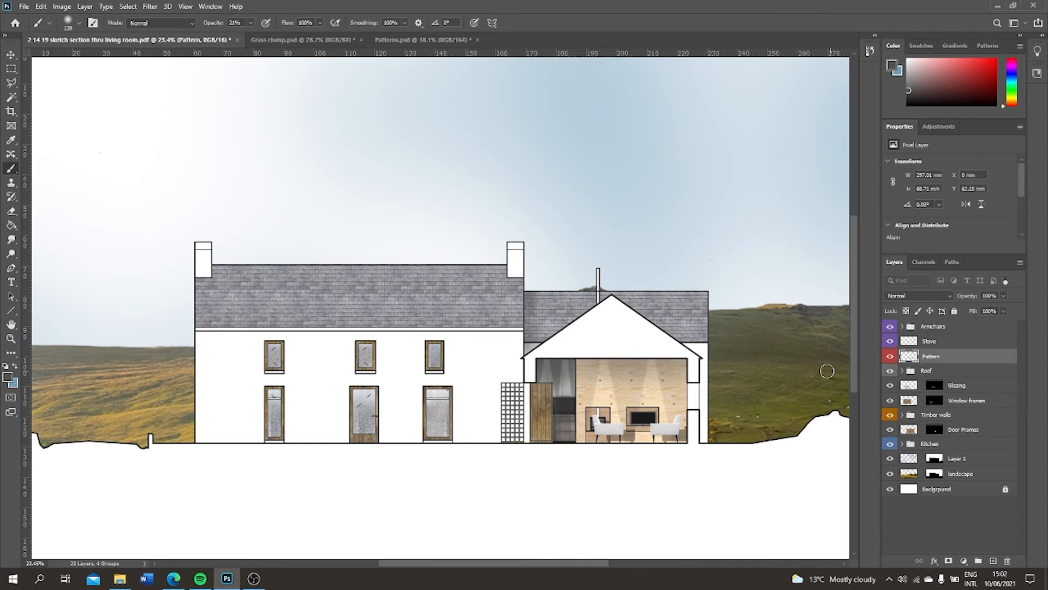
{"action": "scroll", "coordinate": [827, 372], "scroll_direction": "up", "scroll_amount": 2}
{"action": "key", "text": "l"}
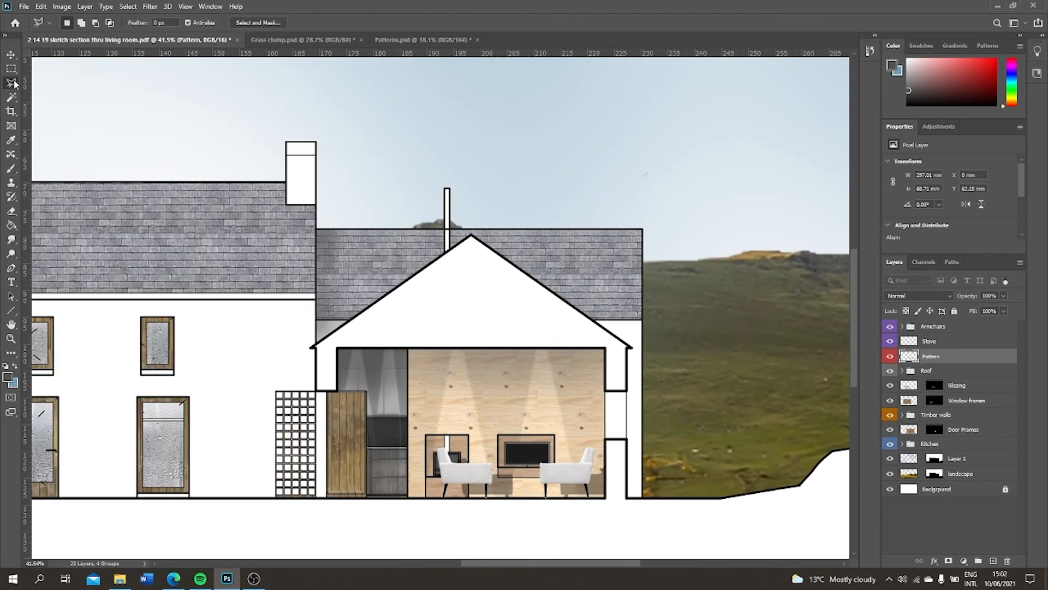
{"action": "left_click", "coordinate": [632, 348]}
{"action": "left_click", "coordinate": [643, 377]}
{"action": "left_click", "coordinate": [628, 497]}
{"action": "left_click", "coordinate": [633, 349]}
{"action": "mouse_move", "coordinate": [635, 437]}
{"action": "left_mouse_down"}
{"action": "mouse_move", "coordinate": [997, 561]}
{"action": "mouse_move", "coordinate": [638, 430]}
{"action": "left_mouse_up"}
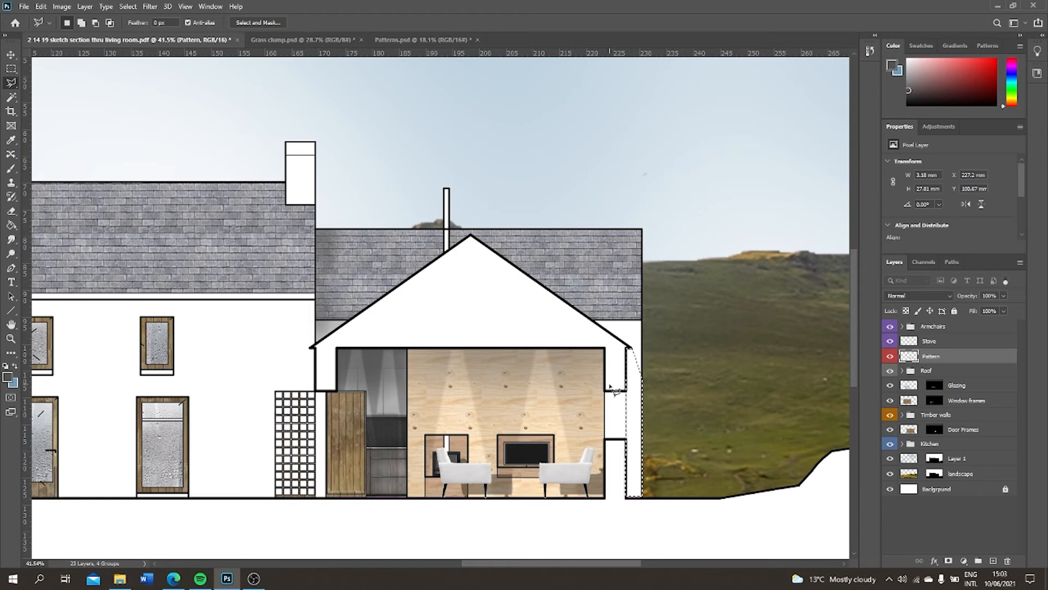
Add a new layer masked to the wall strip selection and make the layer's content active instead of its mask
{"action": "left_click", "coordinate": [10, 97]}
{"action": "left_click", "coordinate": [633, 438]}
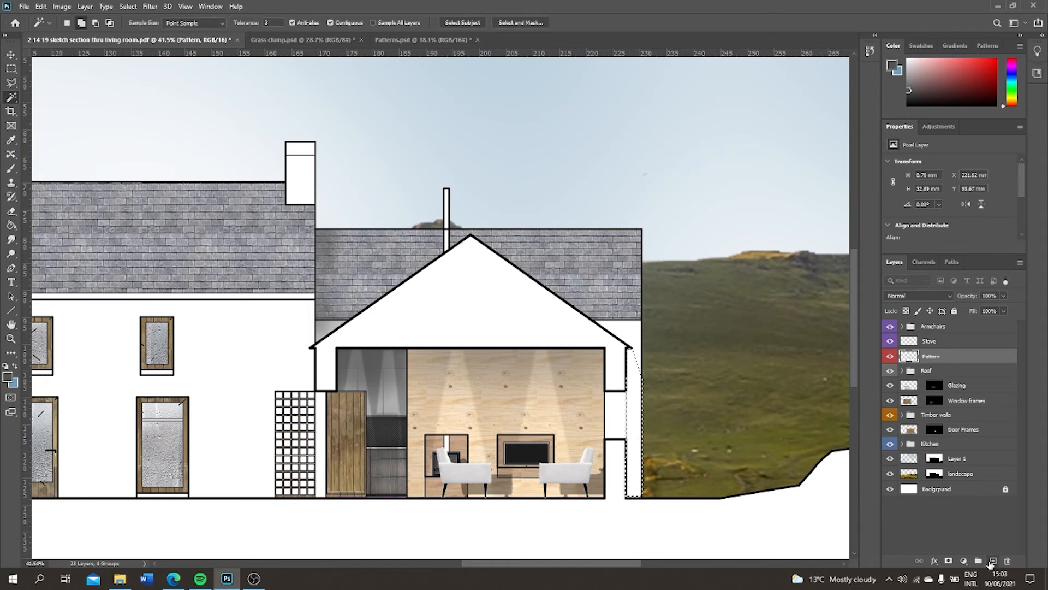
{"action": "left_click", "coordinate": [993, 561]}
{"action": "left_click", "coordinate": [949, 561]}
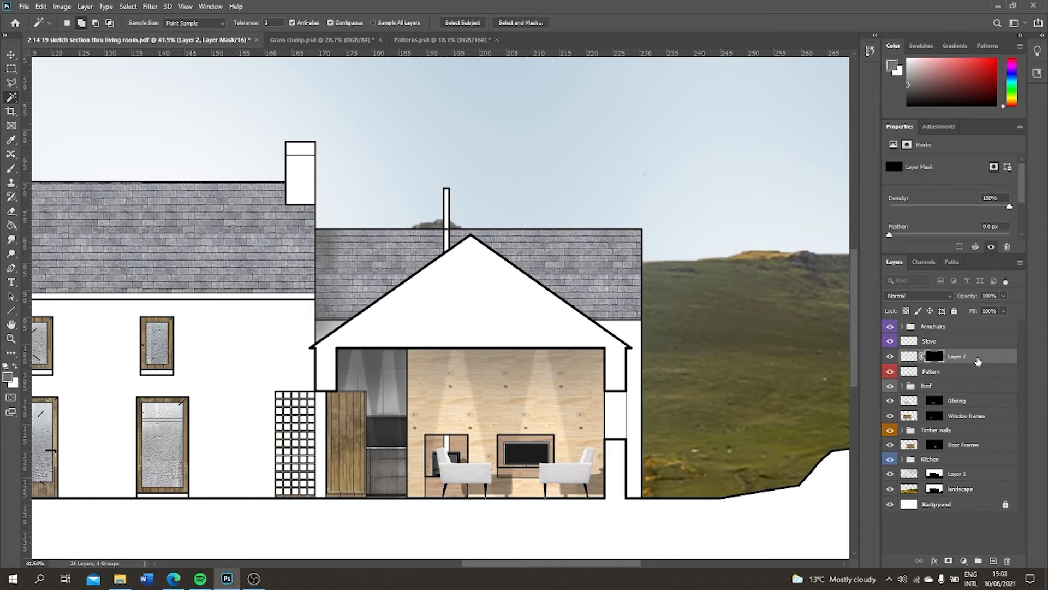
{"action": "left_click", "coordinate": [909, 356]}
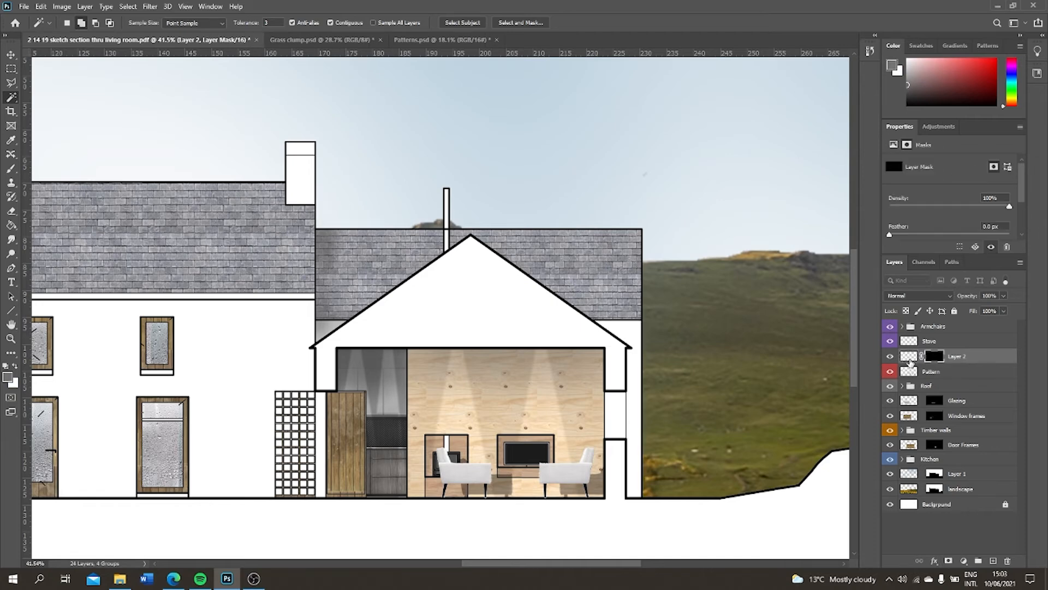
Brush a soft grey shadow down the masked wall strip below the right eave, using the 139 px brush at 21% opacity
{"action": "left_click", "coordinate": [11, 168]}
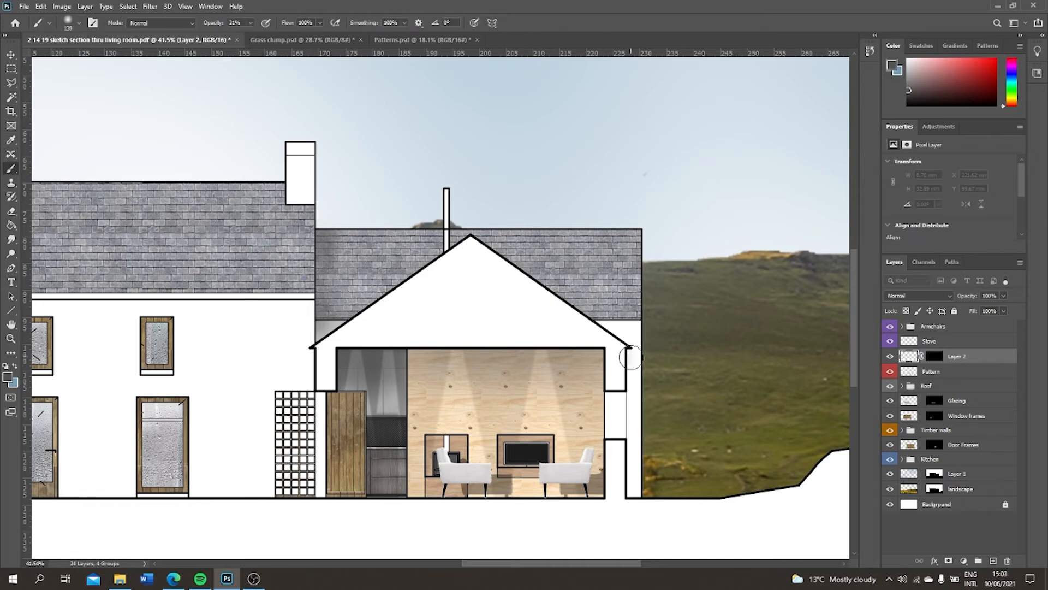
{"action": "mouse_move", "coordinate": [634, 353]}
{"action": "left_mouse_down"}
{"action": "mouse_move", "coordinate": [645, 384]}
{"action": "mouse_move", "coordinate": [632, 412]}
{"action": "mouse_move", "coordinate": [628, 567]}
{"action": "mouse_move", "coordinate": [659, 508]}
{"action": "mouse_move", "coordinate": [634, 507]}
{"action": "mouse_move", "coordinate": [677, 516]}
{"action": "left_mouse_up"}
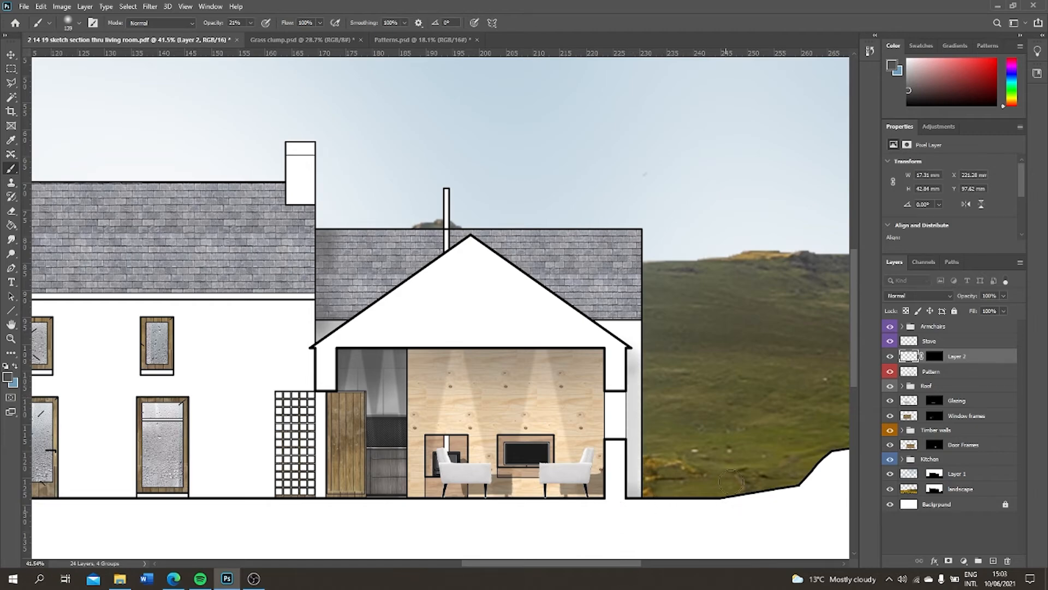
{"action": "mouse_move", "coordinate": [630, 354]}
{"action": "left_mouse_down"}
{"action": "mouse_move", "coordinate": [611, 475]}
{"action": "mouse_move", "coordinate": [625, 564]}
{"action": "left_mouse_up"}
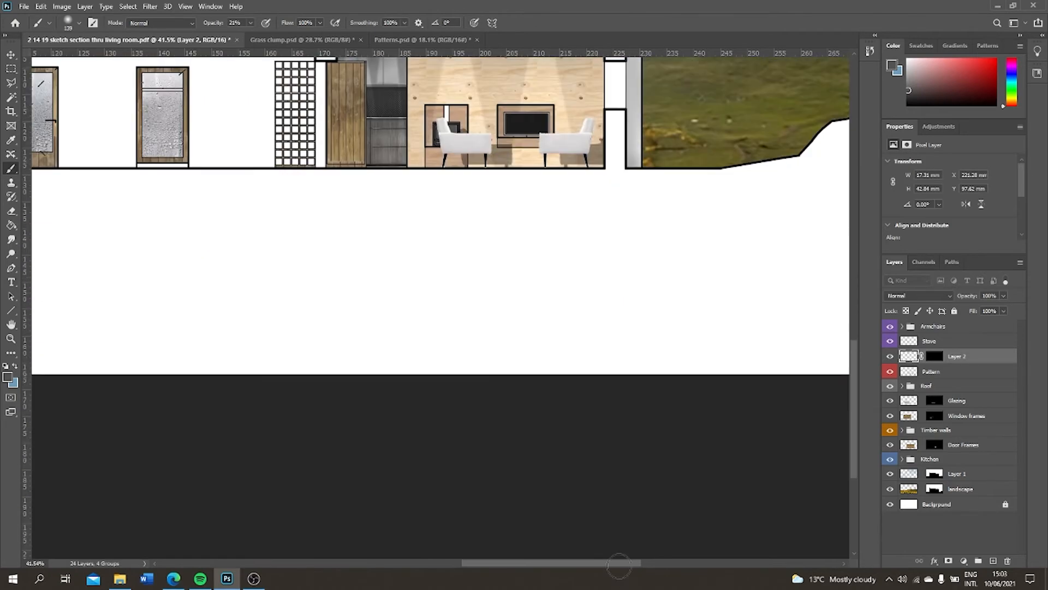
{"action": "scroll", "coordinate": [721, 116], "scroll_direction": "up", "scroll_amount": 4}
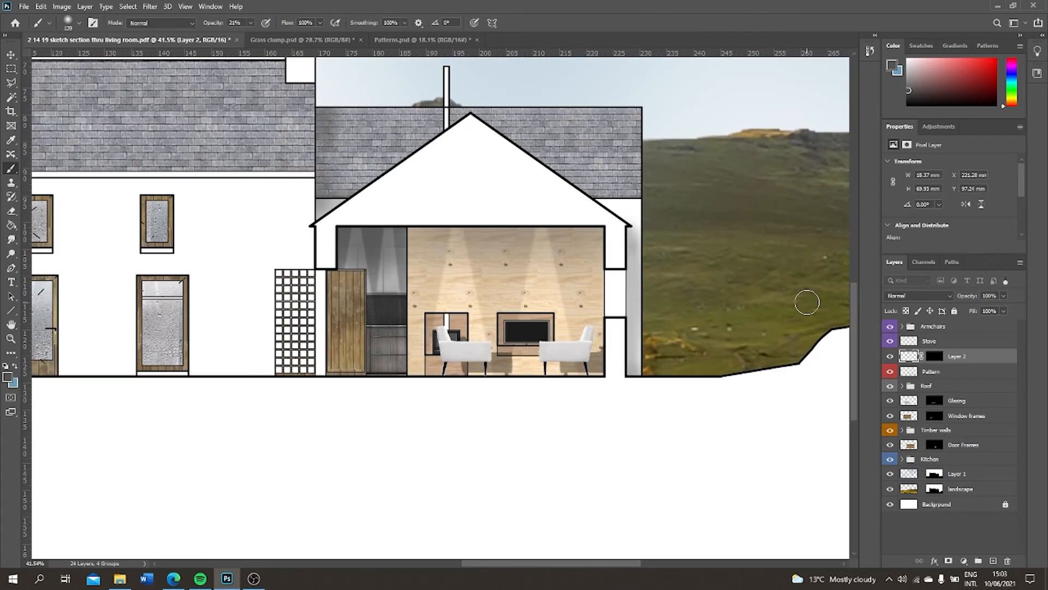
Rename the new shadow layer as Wall shadow and move it below the Pattern layer
{"action": "left_click", "coordinate": [925, 523]}
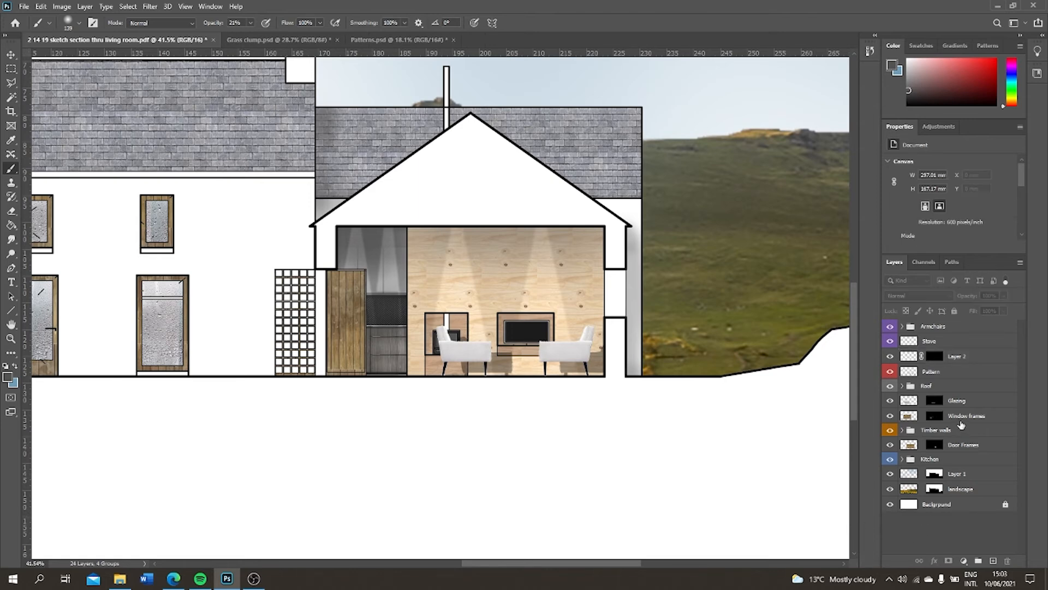
{"action": "double_click", "coordinate": [964, 355]}
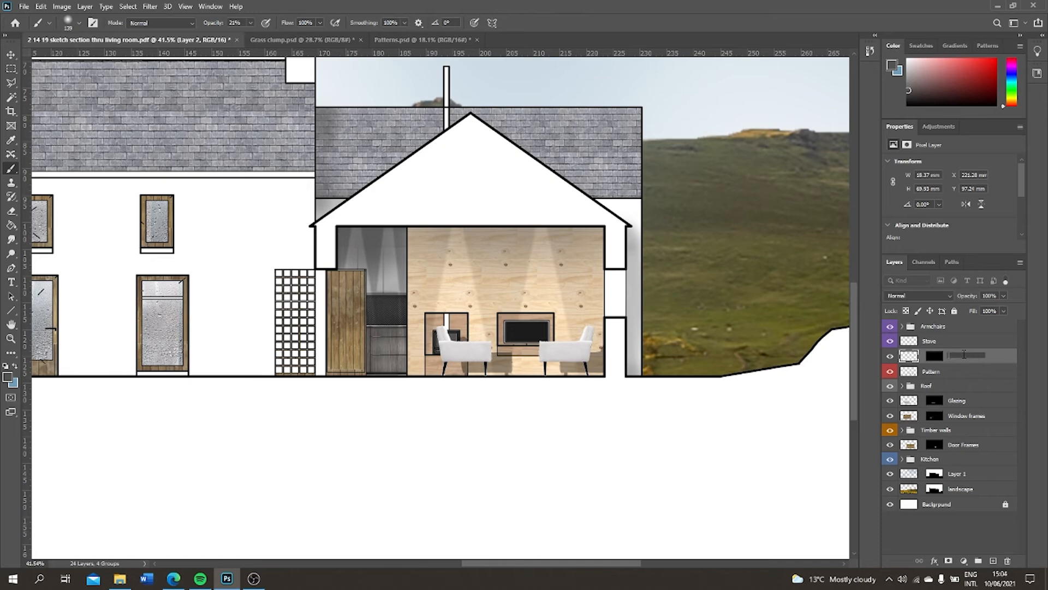
{"action": "left_click", "coordinate": [977, 529]}
{"action": "left_click_drag", "start_coordinate": [966, 359], "coordinate": [969, 379]}
Bring up the Grass clump document as a floating window and place it clear of the section drawing
{"action": "scroll", "coordinate": [567, 283], "scroll_direction": "down", "scroll_amount": 9}
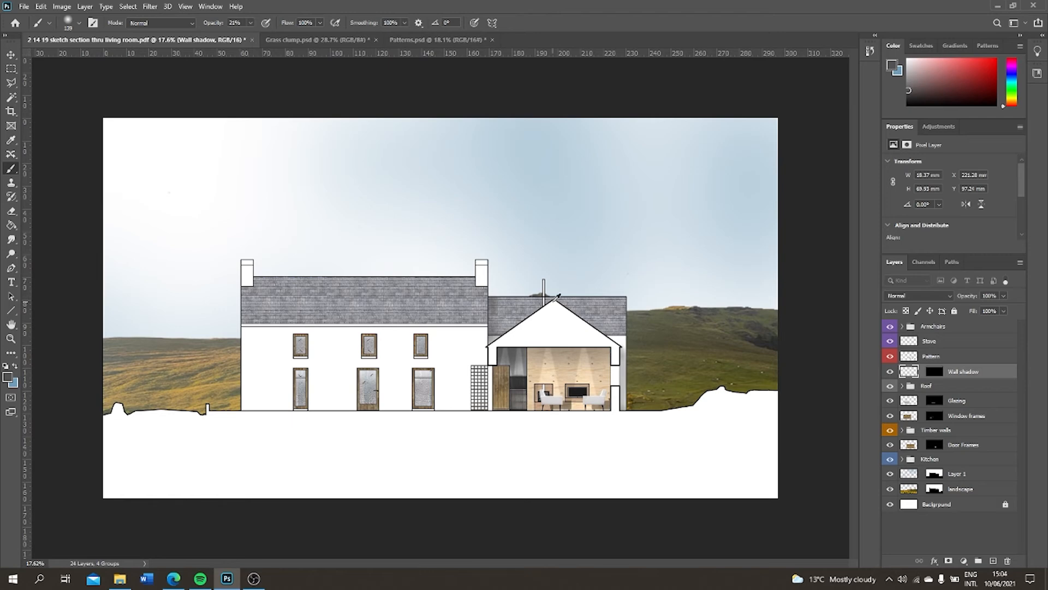
{"action": "scroll", "coordinate": [557, 296], "scroll_direction": "up", "scroll_amount": 5}
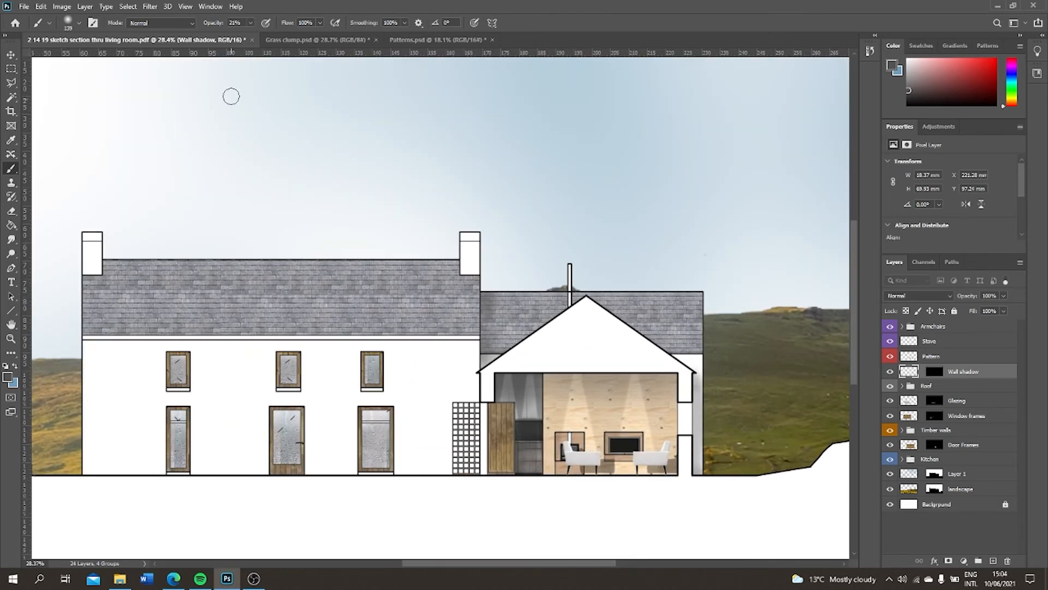
{"action": "left_click", "coordinate": [317, 39]}
{"action": "left_click_drag", "start_coordinate": [308, 120], "coordinate": [415, 38]}
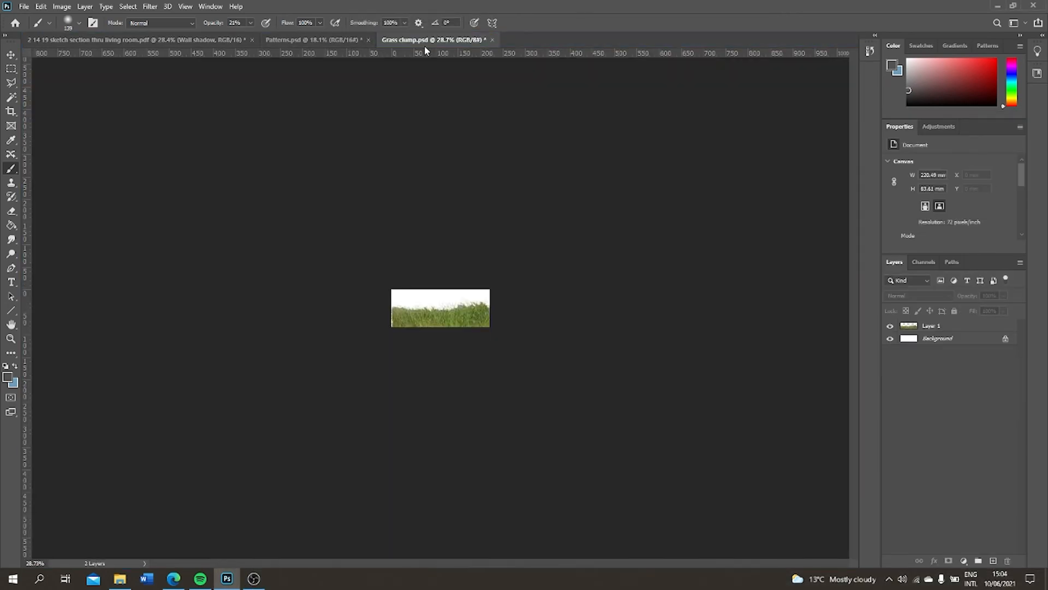
{"action": "scroll", "coordinate": [543, 309], "scroll_direction": "up", "scroll_amount": 3}
{"action": "scroll", "coordinate": [436, 295], "scroll_direction": "up", "scroll_amount": 3}
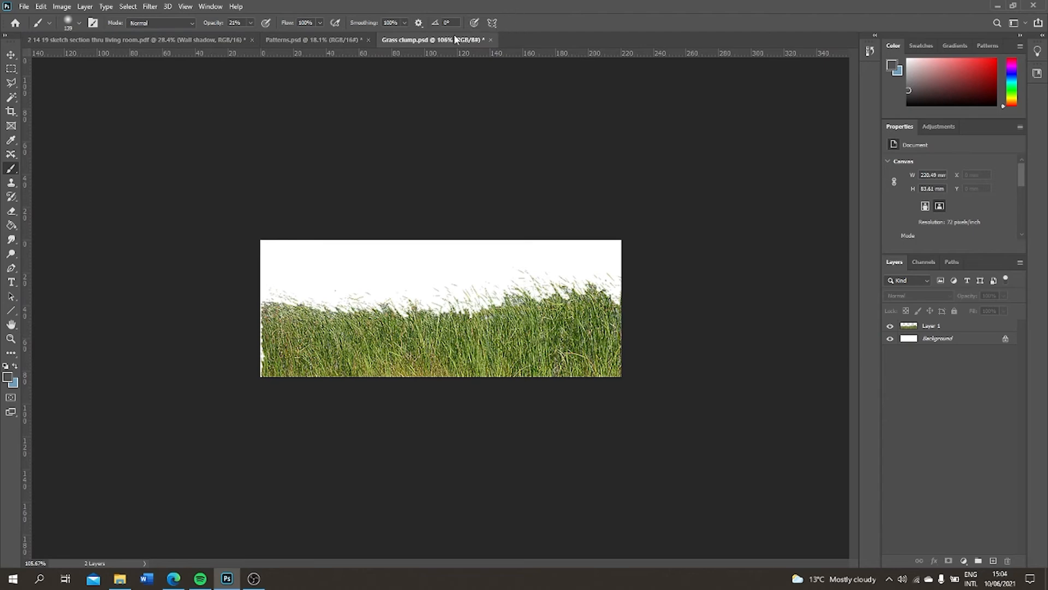
{"action": "left_click_drag", "start_coordinate": [438, 41], "coordinate": [439, 104]}
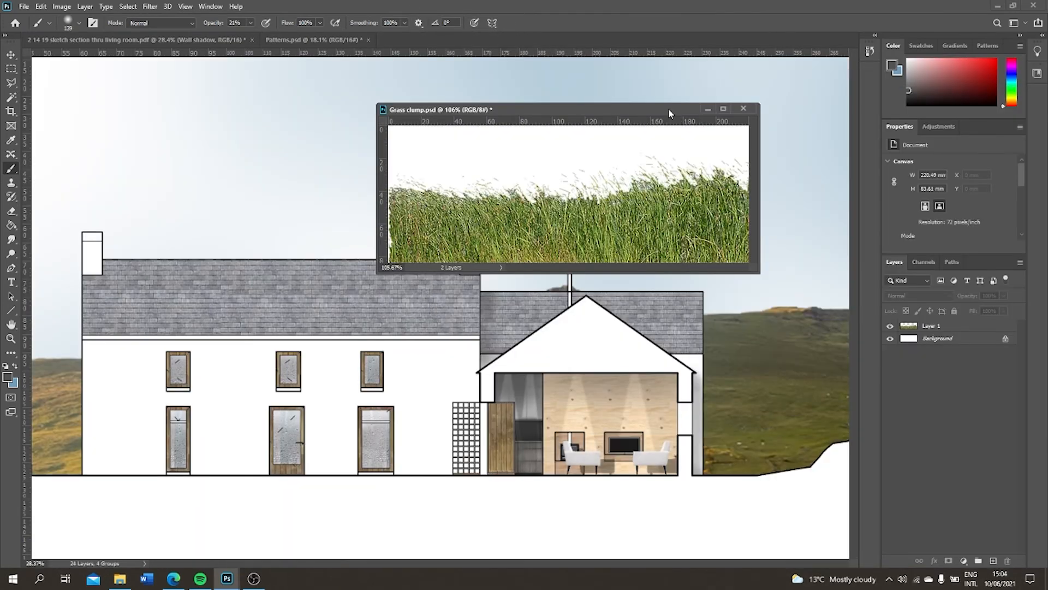
{"action": "mouse_move", "coordinate": [670, 112]}
{"action": "left_mouse_down"}
{"action": "mouse_move", "coordinate": [590, 322]}
{"action": "mouse_move", "coordinate": [741, 519]}
{"action": "mouse_move", "coordinate": [706, 516]}
{"action": "left_mouse_up"}
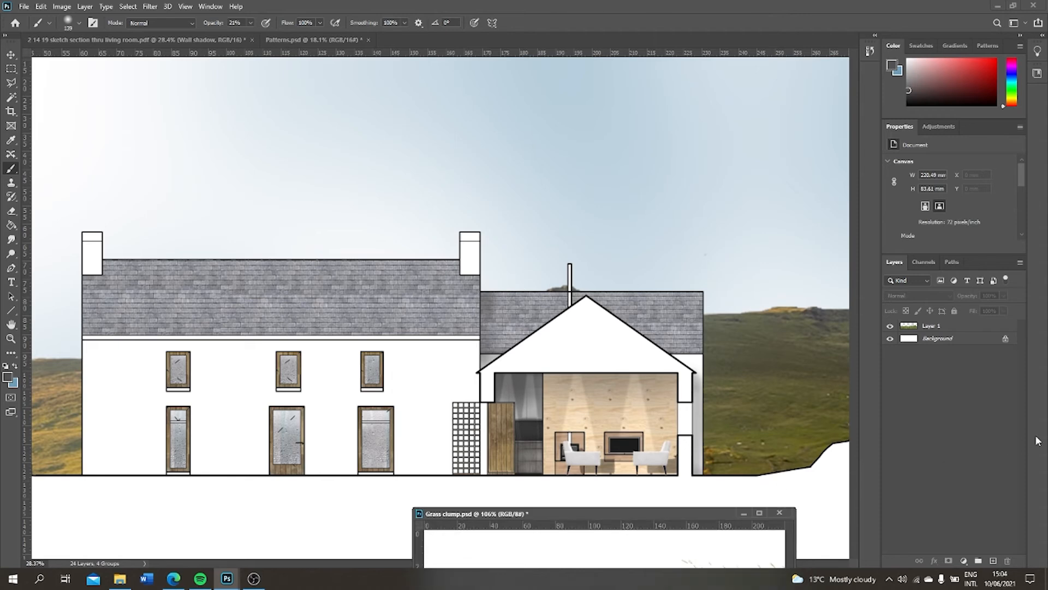
Copy the grass layer into the section drawing, accepting the depth difference, and close Grass clump.psd with its changes saved
{"action": "left_click", "coordinate": [936, 327]}
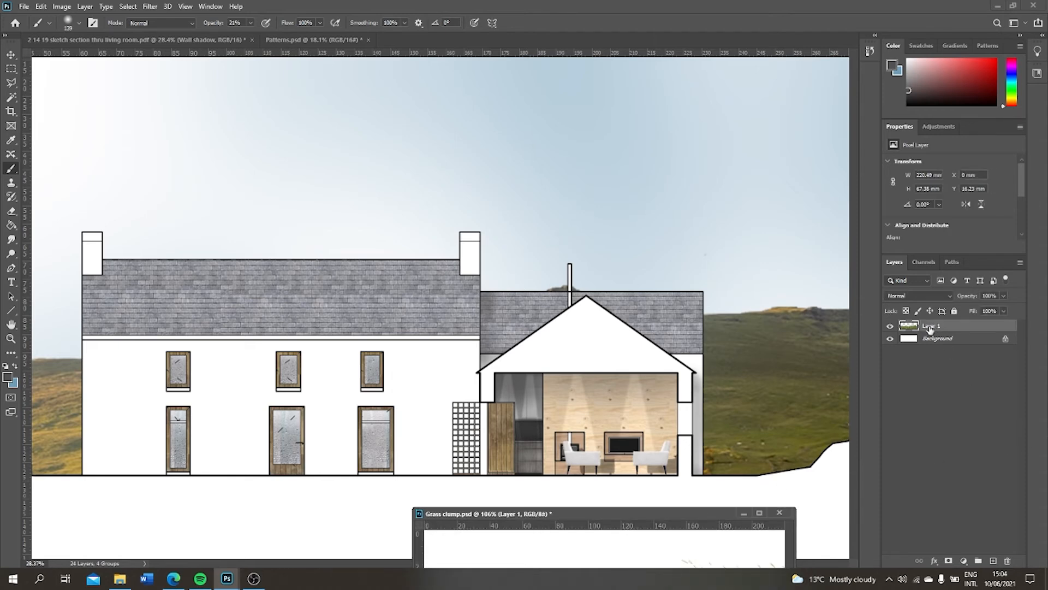
{"action": "left_click_drag", "start_coordinate": [930, 328], "coordinate": [275, 404]}
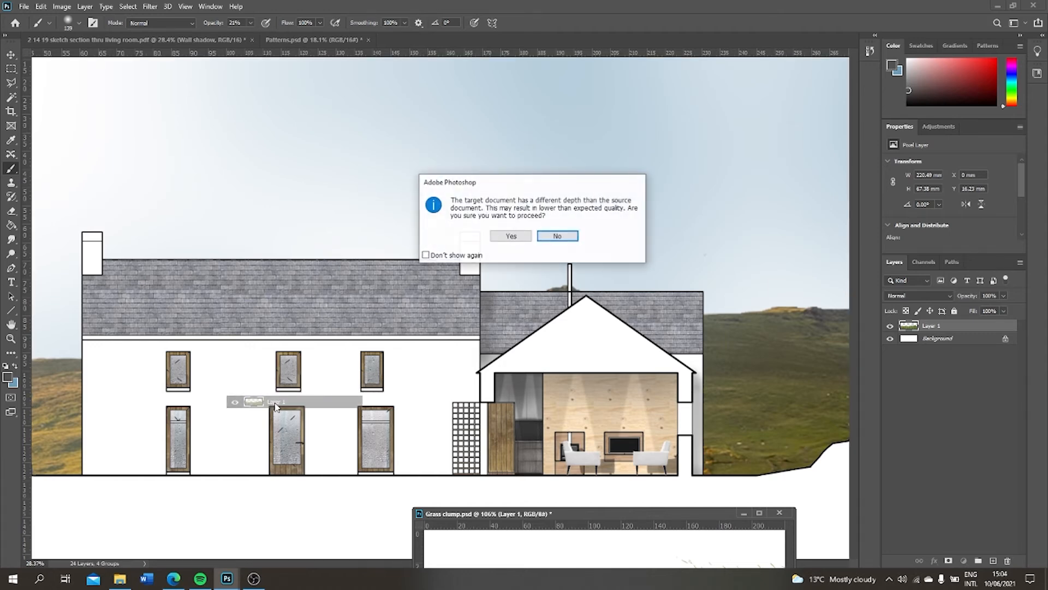
{"action": "left_click", "coordinate": [521, 239]}
{"action": "left_click_drag", "start_coordinate": [657, 512], "coordinate": [621, 146]}
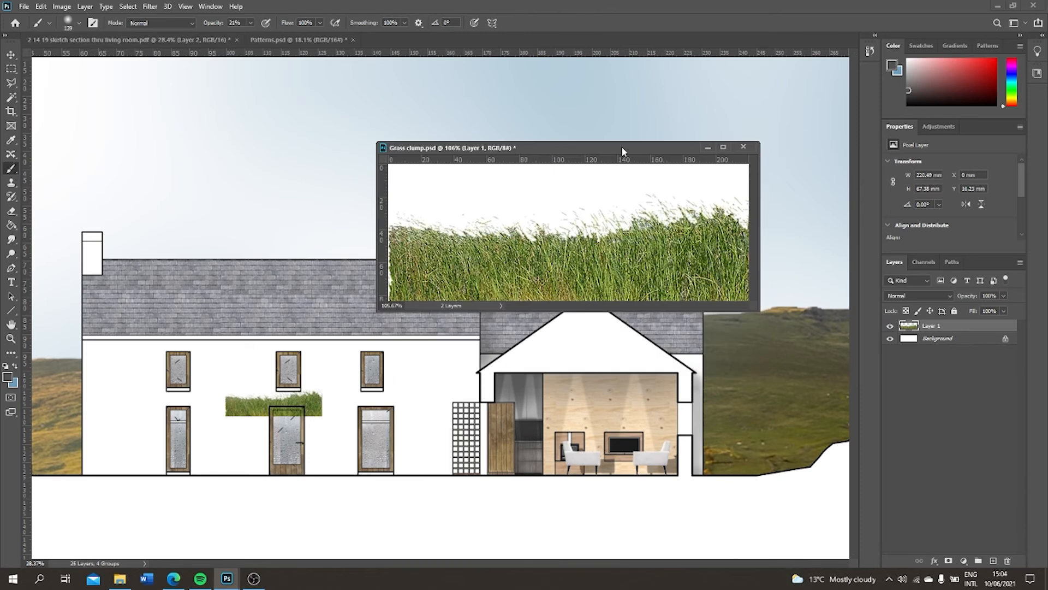
{"action": "left_click", "coordinate": [744, 147]}
{"action": "left_click", "coordinate": [489, 231]}
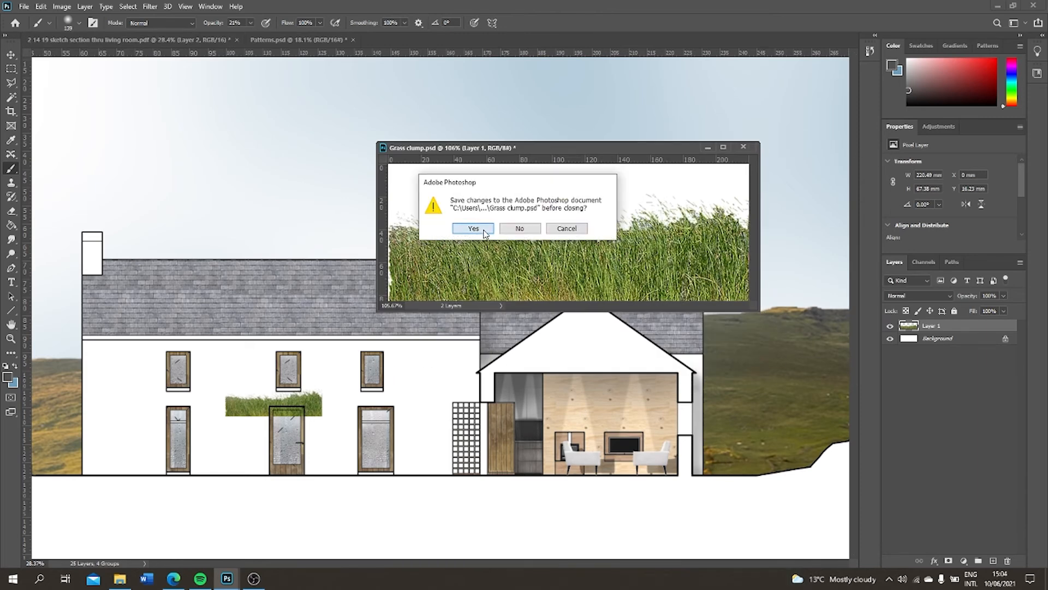
Shift the imported grass slightly left on the facade and rename its layer as Grass
{"action": "key", "text": "v"}
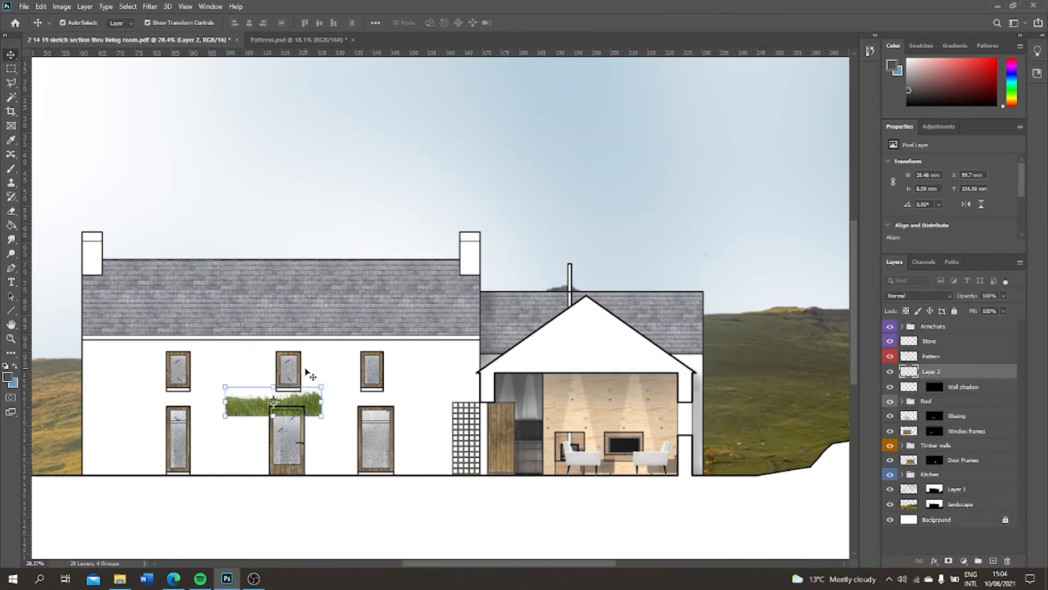
{"action": "left_click_drag", "start_coordinate": [308, 373], "coordinate": [268, 373]}
{"action": "left_click", "coordinate": [890, 375]}
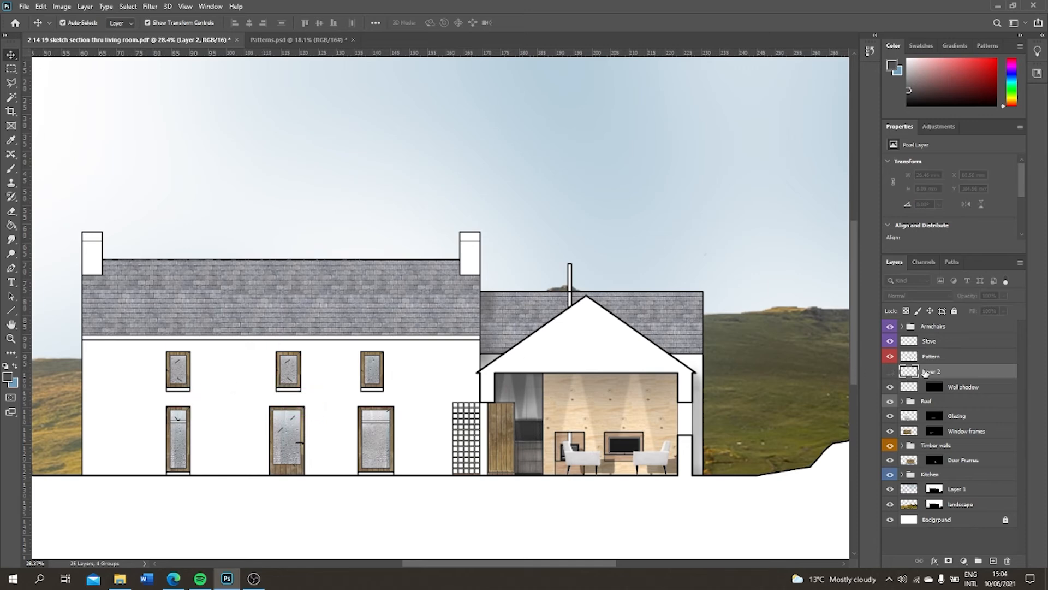
{"action": "double_click", "coordinate": [946, 365]}
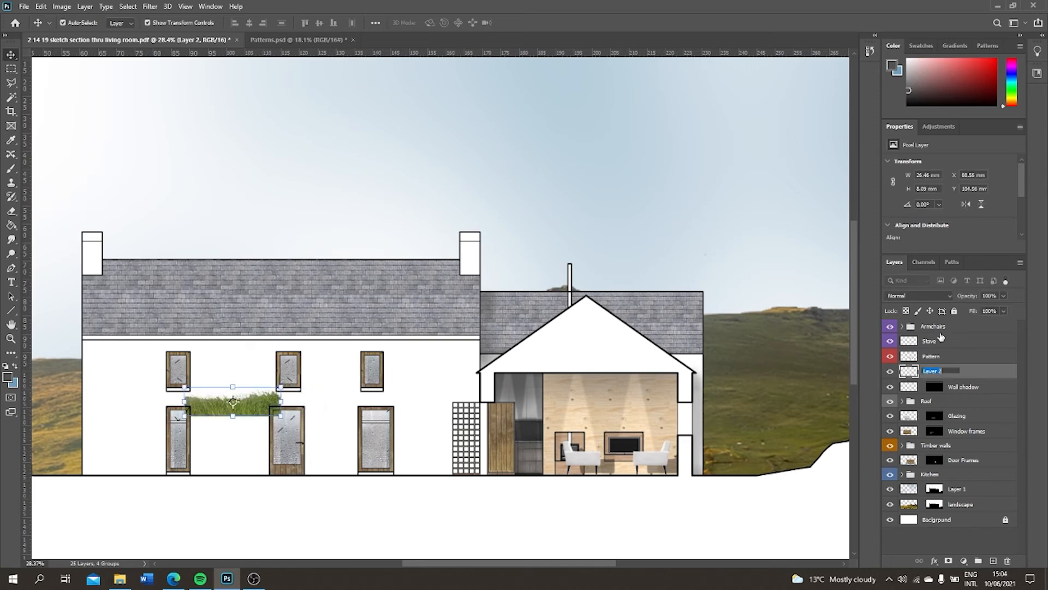
{"action": "type", "text": "Grass"}
{"action": "left_click", "coordinate": [933, 517]}
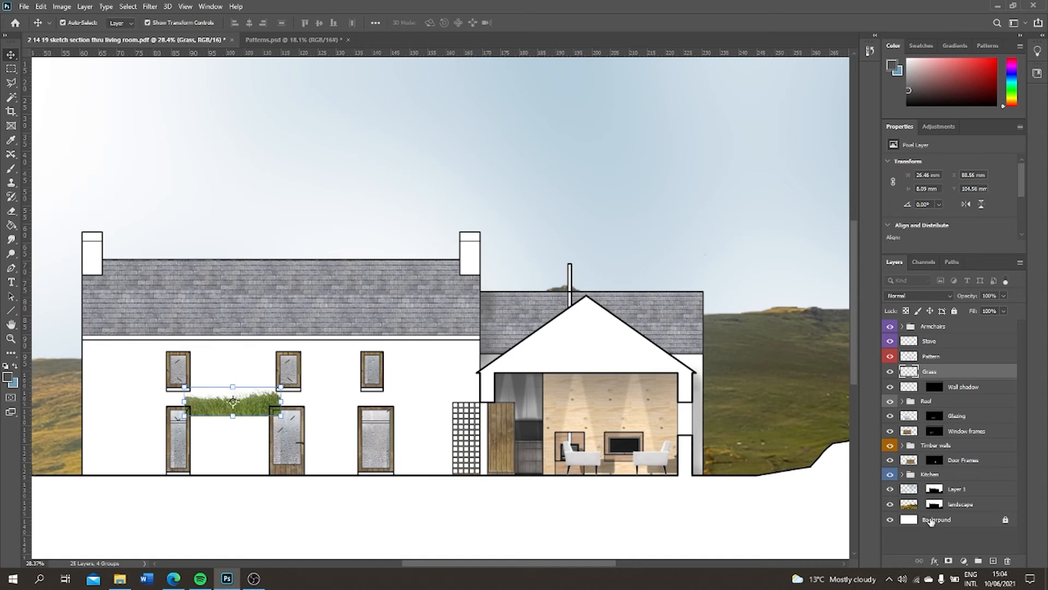
{"action": "left_click", "coordinate": [938, 373]}
Hide all layers and groups except Pattern, Grass and Background
{"action": "left_click", "coordinate": [891, 341]}
{"action": "left_click", "coordinate": [891, 326]}
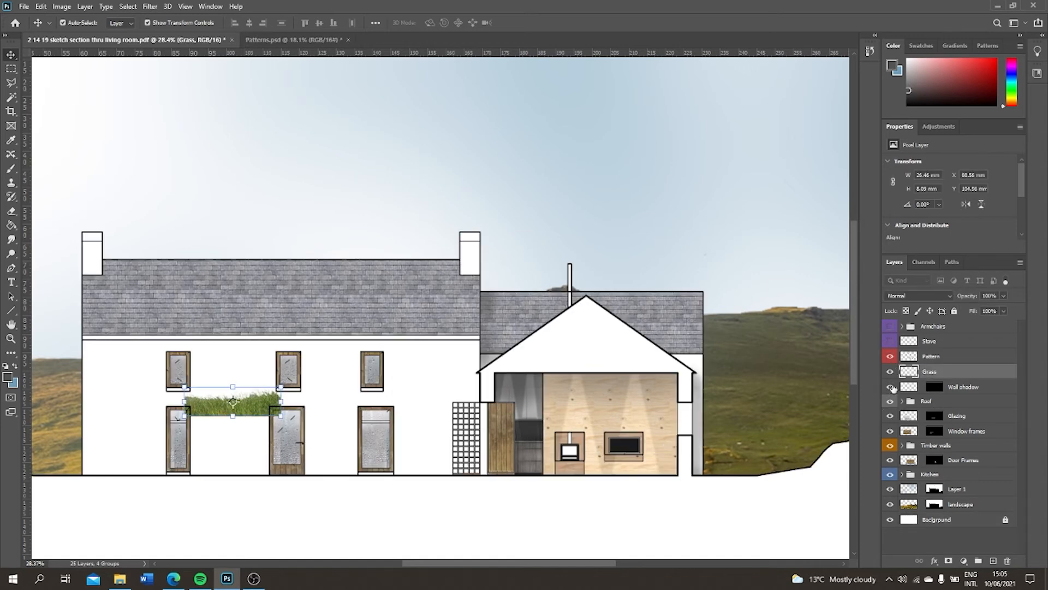
{"action": "left_click_drag", "start_coordinate": [894, 388], "coordinate": [893, 505]}
Move the grass onto the ground line between the boundary wall and the first ground-floor window, stretching it to about 36.7 mm wide
{"action": "scroll", "coordinate": [624, 391], "scroll_direction": "down", "scroll_amount": 2}
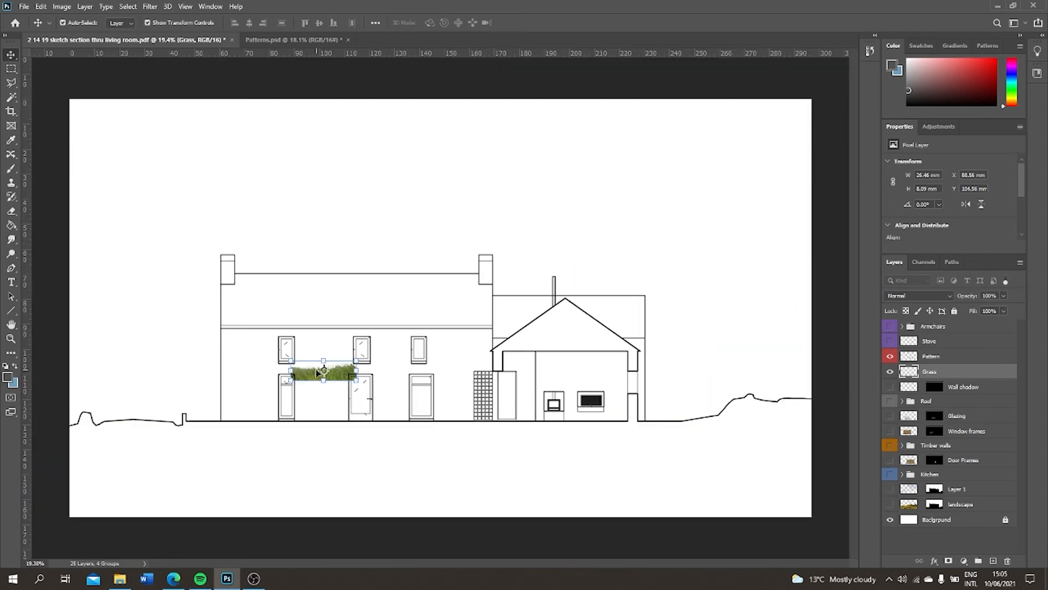
{"action": "left_click_drag", "start_coordinate": [318, 372], "coordinate": [310, 424]}
{"action": "scroll", "coordinate": [229, 418], "scroll_direction": "up", "scroll_amount": 5}
{"action": "key", "text": "ctrl+t"}
{"action": "left_click", "coordinate": [933, 546]}
{"action": "scroll", "coordinate": [465, 203], "scroll_direction": "down", "scroll_amount": 5}
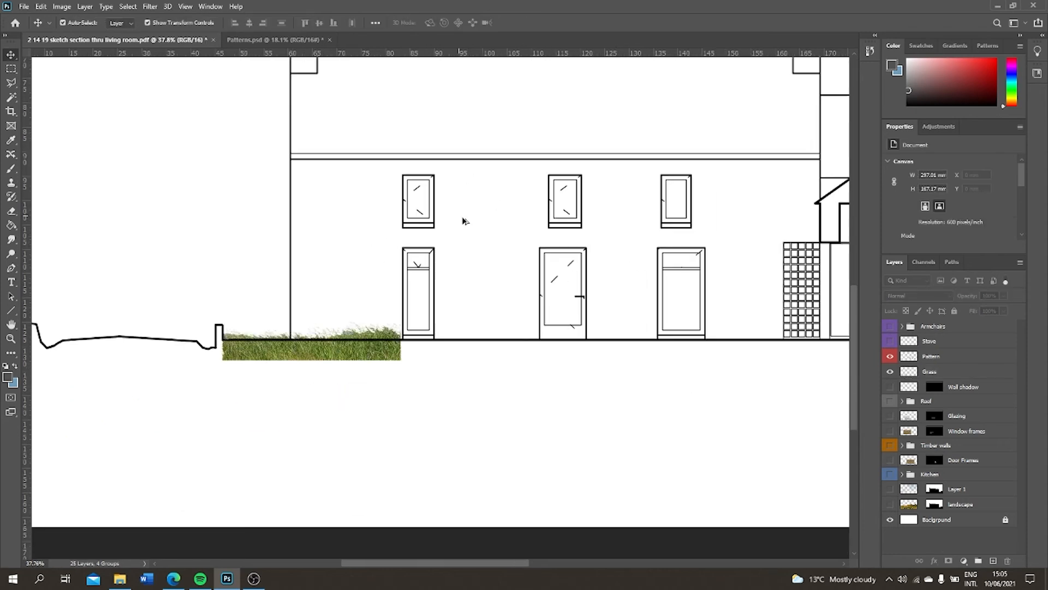
Select the area below the ground line on the Pattern layer with the Magic Wand and add a new layer masked to it
{"action": "left_click", "coordinate": [938, 356]}
{"action": "scroll", "coordinate": [264, 311], "scroll_direction": "down", "scroll_amount": 5}
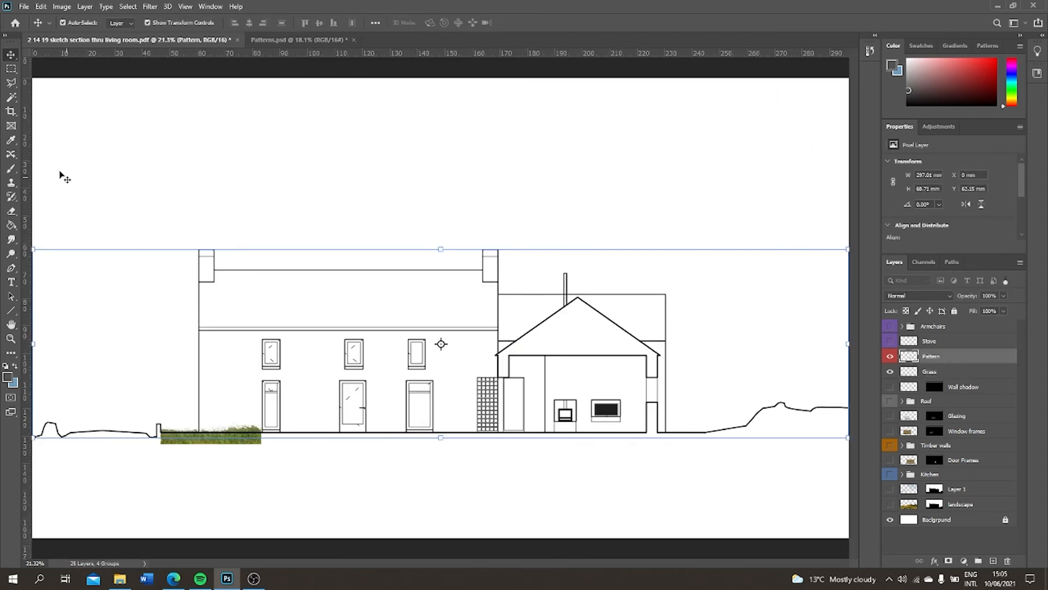
{"action": "key", "text": "w"}
{"action": "left_click", "coordinate": [385, 487]}
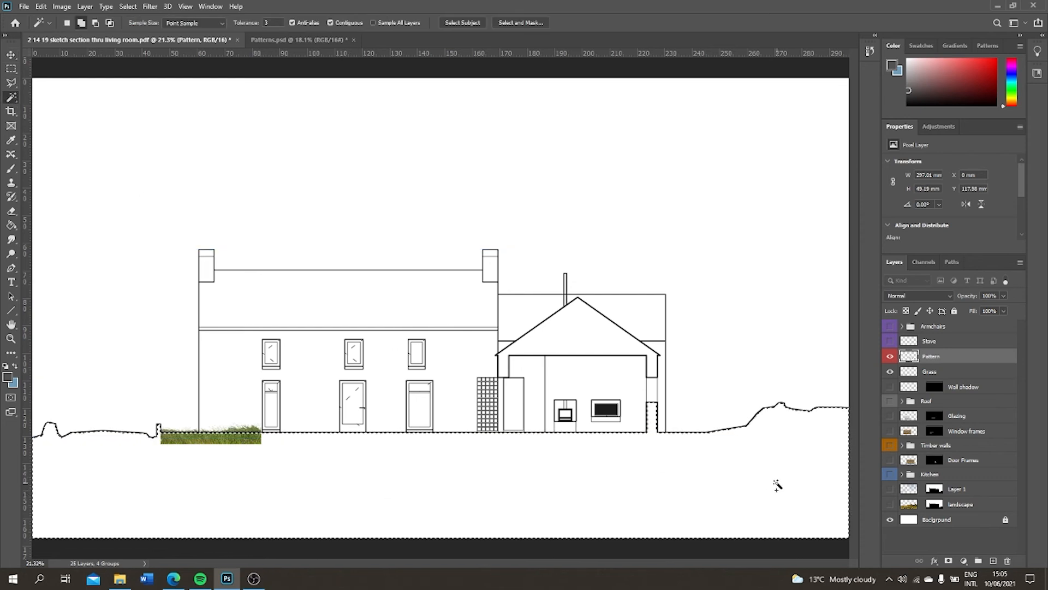
{"action": "left_click", "coordinate": [993, 561]}
{"action": "left_click", "coordinate": [949, 560]}
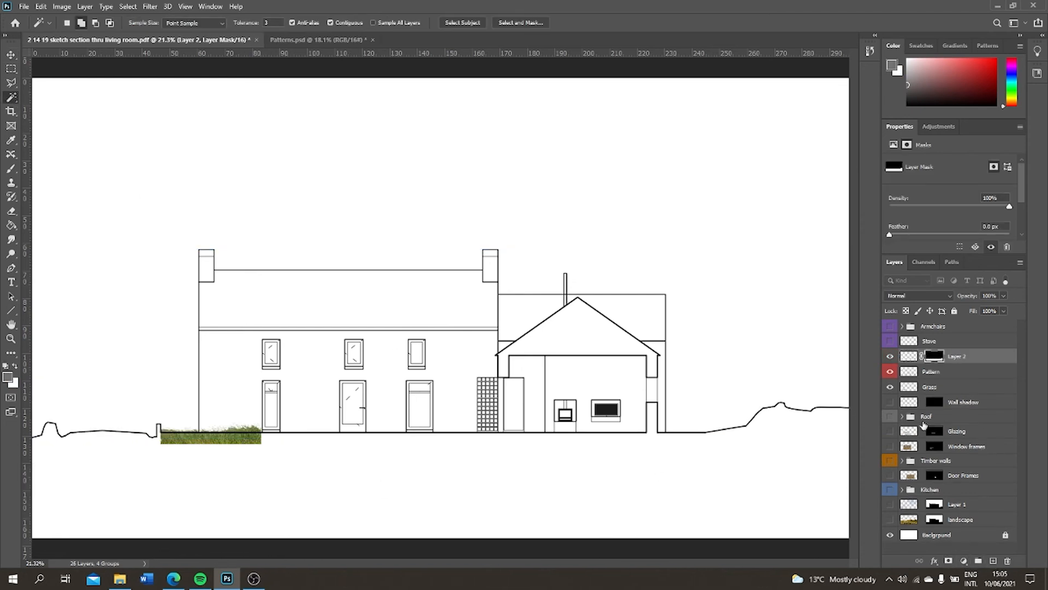
Transfer the ground mask to the Grass layer, delete the leftover layer and invert the mask to hide grass below the ground line
{"action": "left_click_drag", "start_coordinate": [935, 390], "coordinate": [1008, 561]}
{"action": "left_click", "coordinate": [934, 389]}
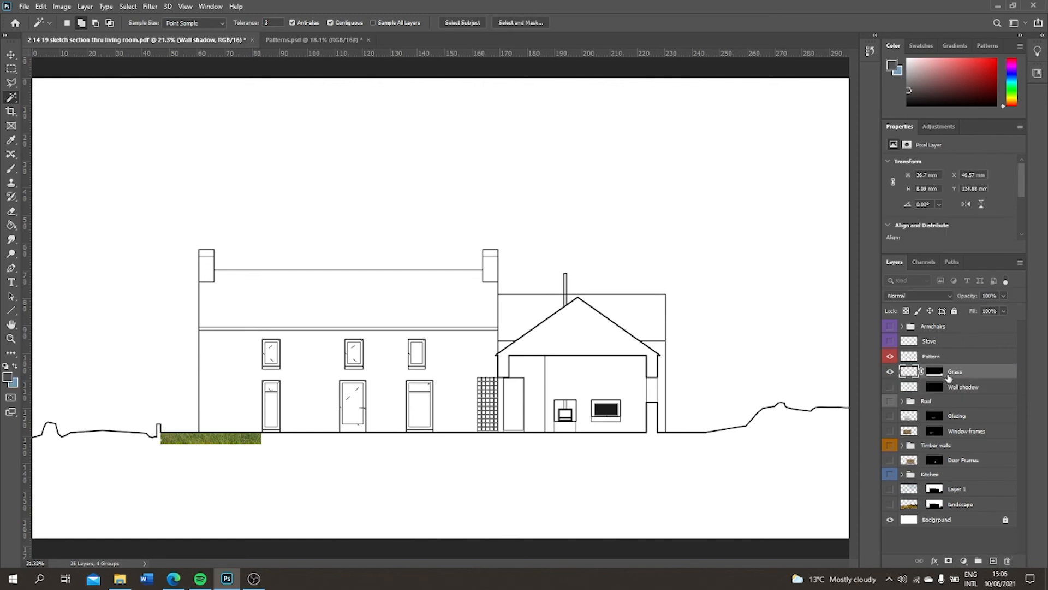
{"action": "left_click", "coordinate": [934, 371]}
{"action": "key", "text": "ctrl+i"}
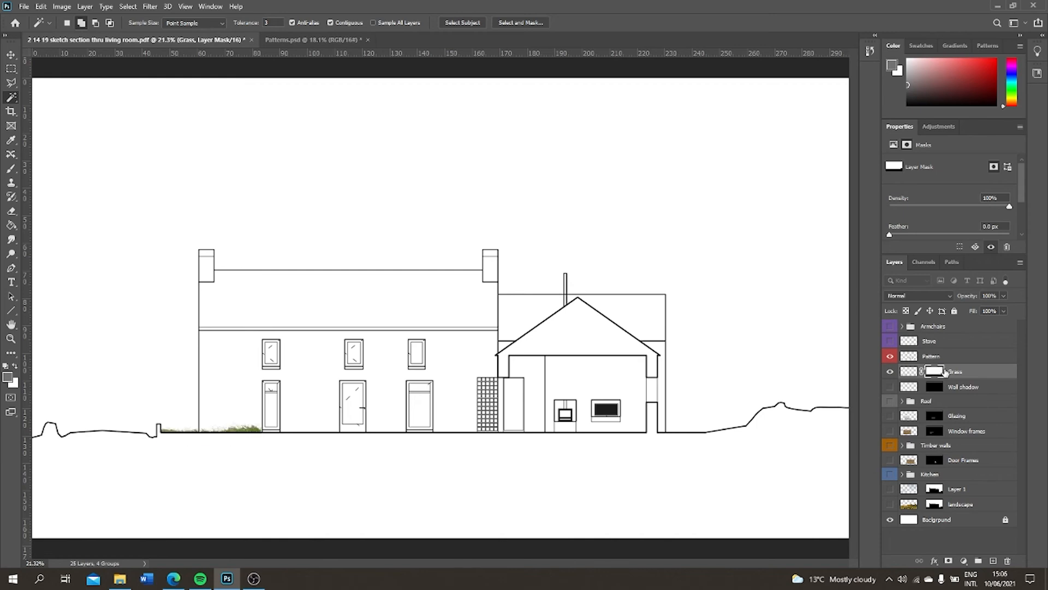
{"action": "scroll", "coordinate": [248, 418], "scroll_direction": "up", "scroll_amount": 4}
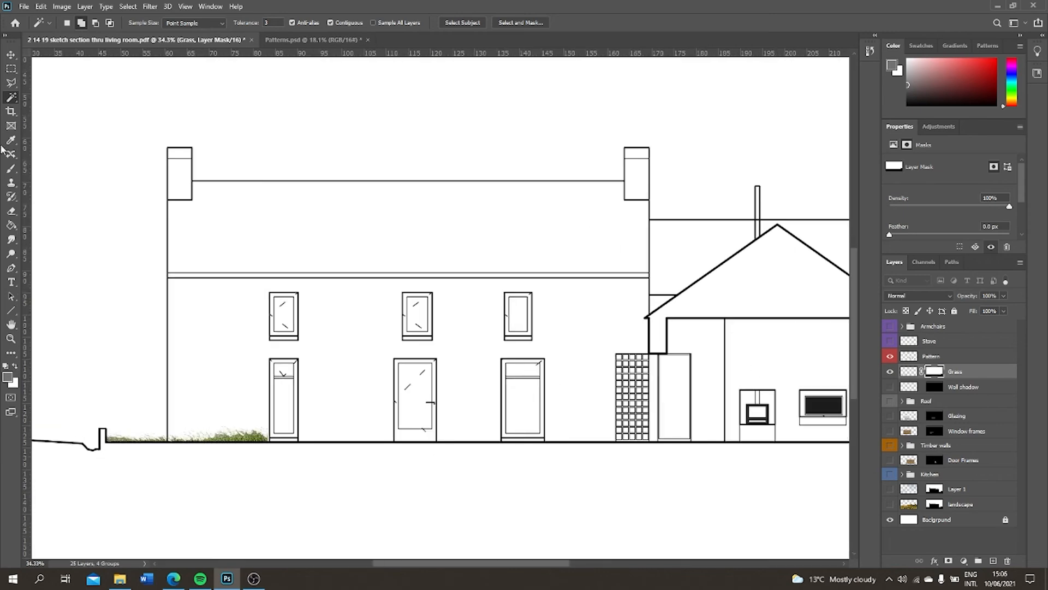
{"action": "scroll", "coordinate": [209, 434], "scroll_direction": "up", "scroll_amount": 1}
{"action": "key", "text": "ctrl+t"}
{"action": "left_click_drag", "start_coordinate": [173, 427], "coordinate": [174, 436]}
{"action": "left_click_drag", "start_coordinate": [194, 456], "coordinate": [195, 447]}
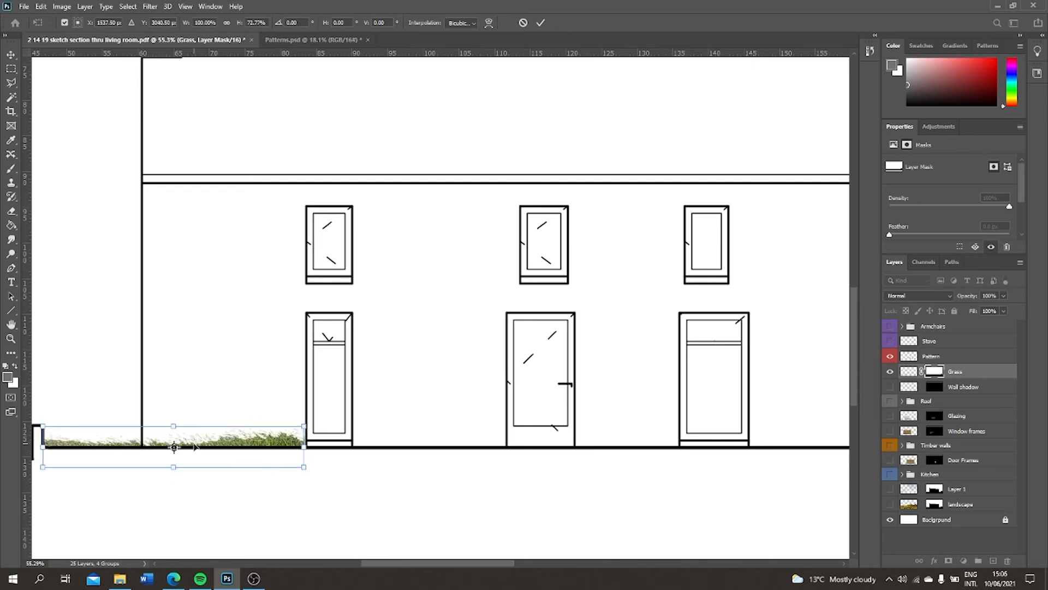
{"action": "key", "text": "ctrl+z"}
{"action": "key", "text": "ctrl+z"}
Unlink the Grass layer from its mask and resize the grass to about 37.3 × 7.6 mm, meeting the first ground-floor window
{"action": "left_click", "coordinate": [922, 372]}
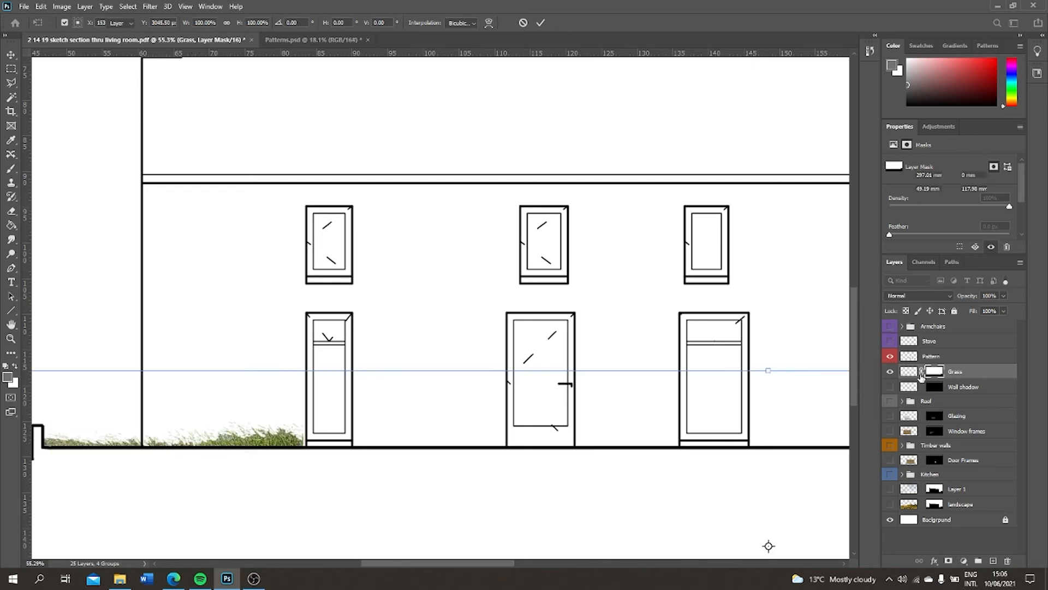
{"action": "left_click", "coordinate": [906, 374]}
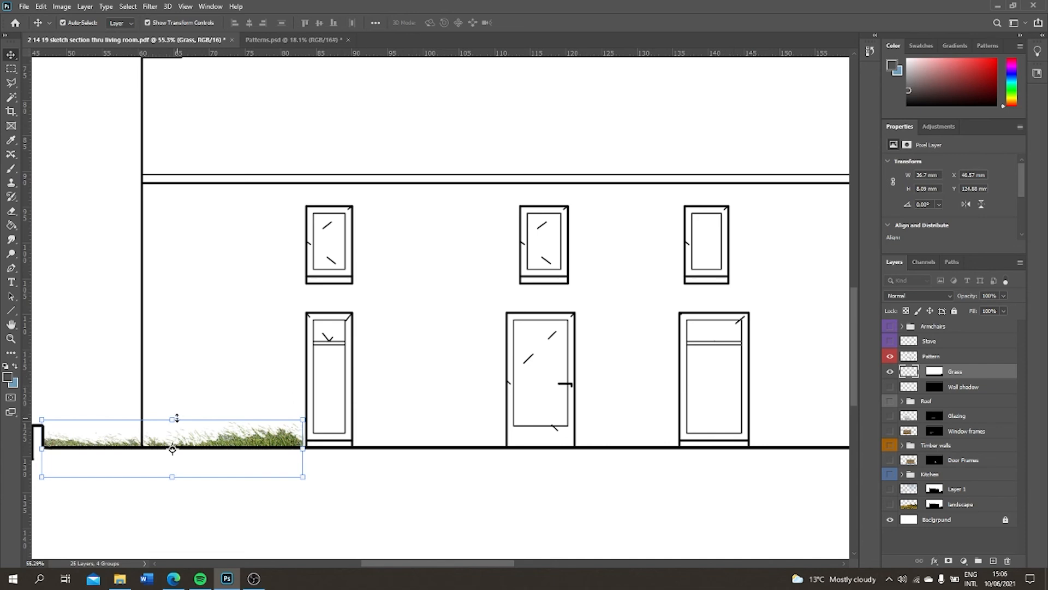
{"action": "left_click_drag", "start_coordinate": [174, 420], "coordinate": [180, 421]}
{"action": "left_click_drag", "start_coordinate": [303, 420], "coordinate": [307, 422]}
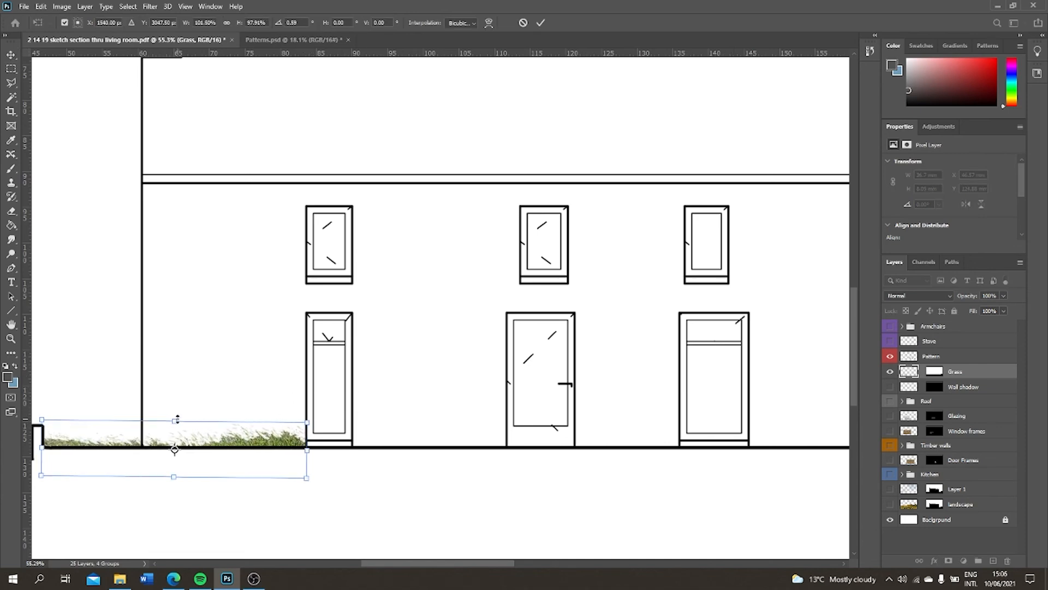
{"action": "left_click_drag", "start_coordinate": [175, 419], "coordinate": [176, 423]}
{"action": "key", "text": "Return"}
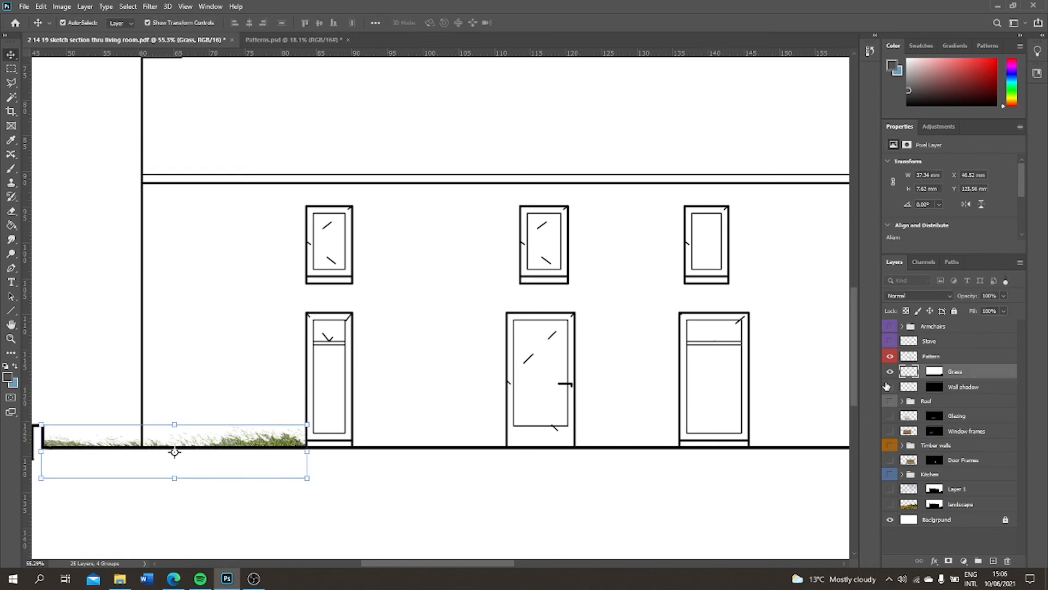
Duplicate the Grass layer twice and move the topmost copy along the ground line, starting beside the first ground-floor window and crossing the door
{"action": "key", "text": "ctrl+j"}
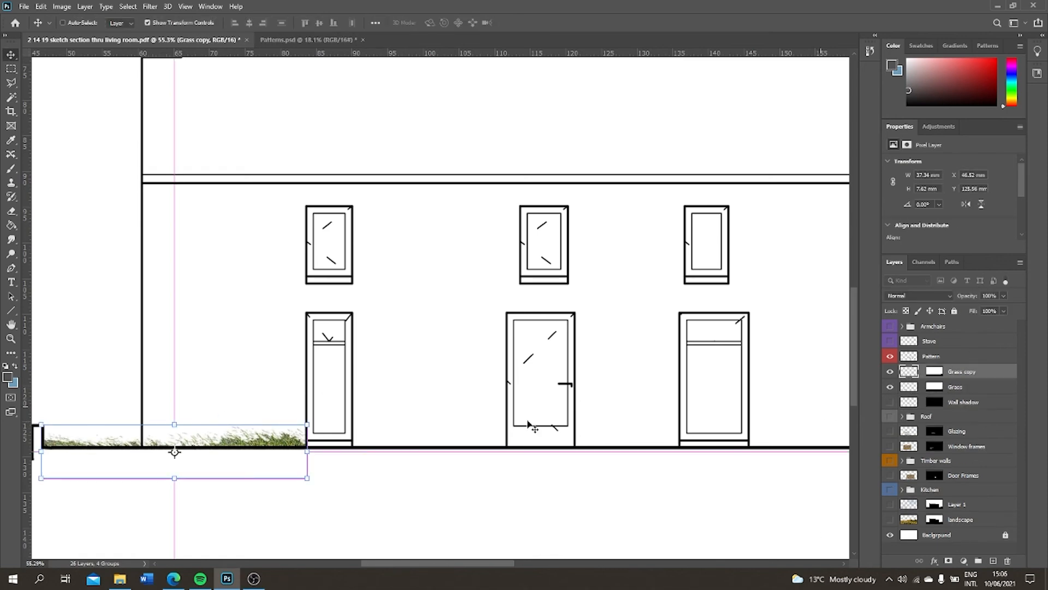
{"action": "key", "text": "ctrl+j"}
{"action": "left_click", "coordinate": [963, 389]}
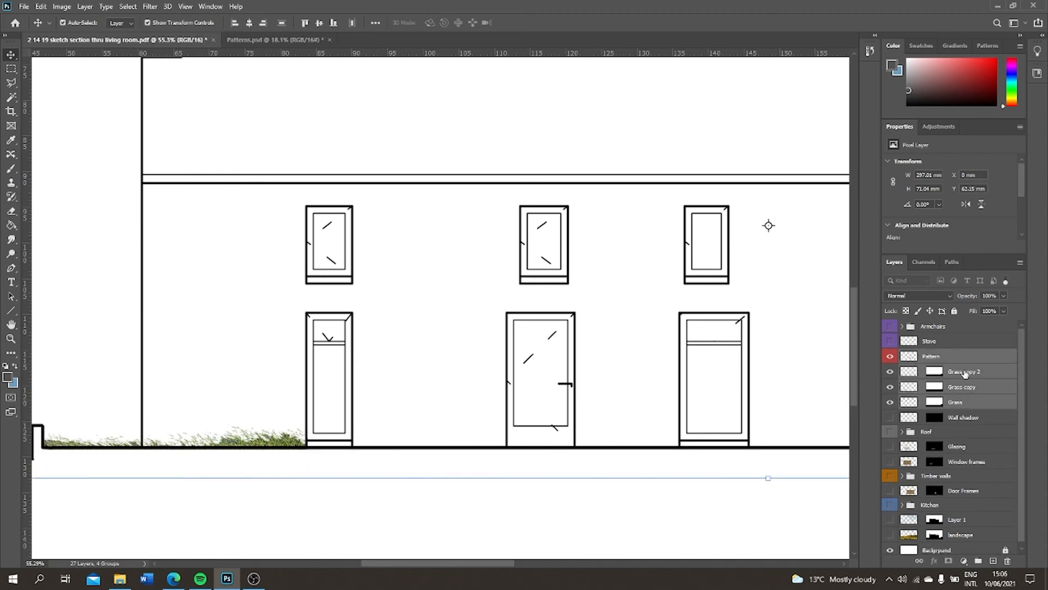
{"action": "left_click_drag", "start_coordinate": [266, 432], "coordinate": [579, 441]}
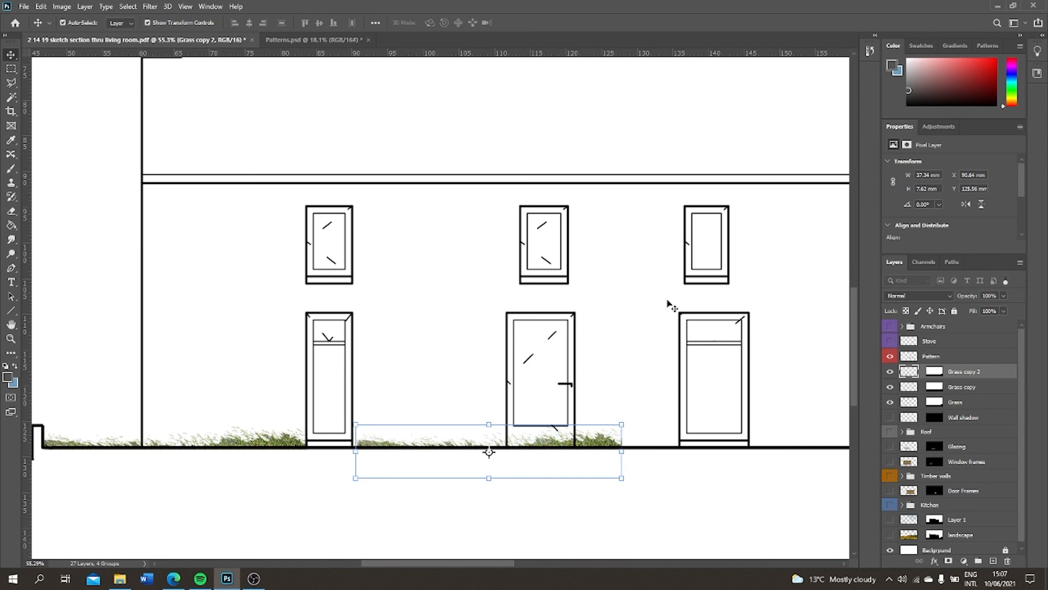
Delete the part of the topmost grass copy that crosses the front door, using a rectangular marquee selection
{"action": "key", "text": "m"}
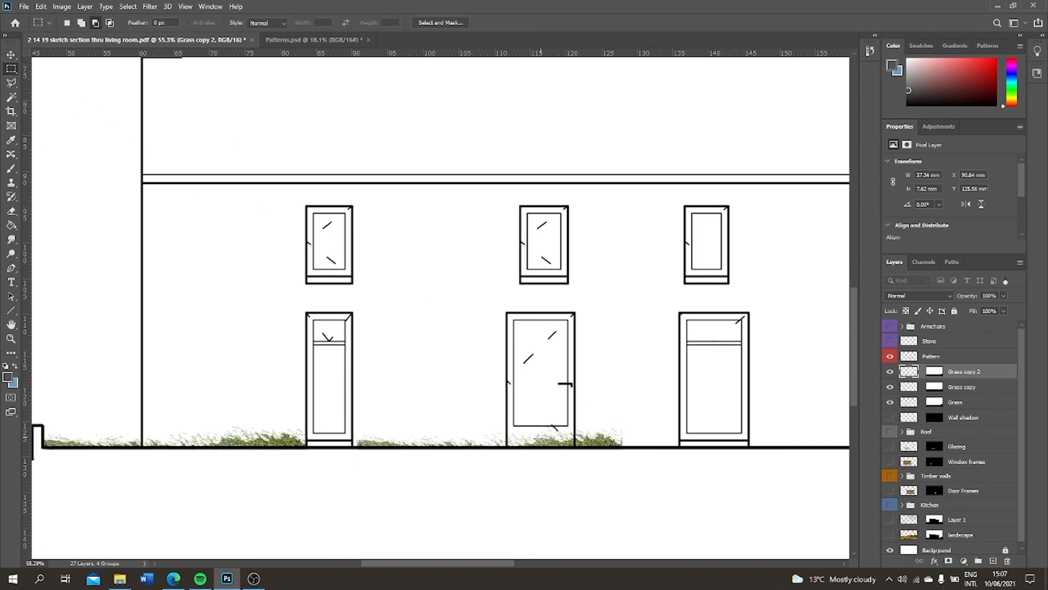
{"action": "left_click_drag", "start_coordinate": [503, 433], "coordinate": [574, 473]}
{"action": "key", "text": "Delete"}
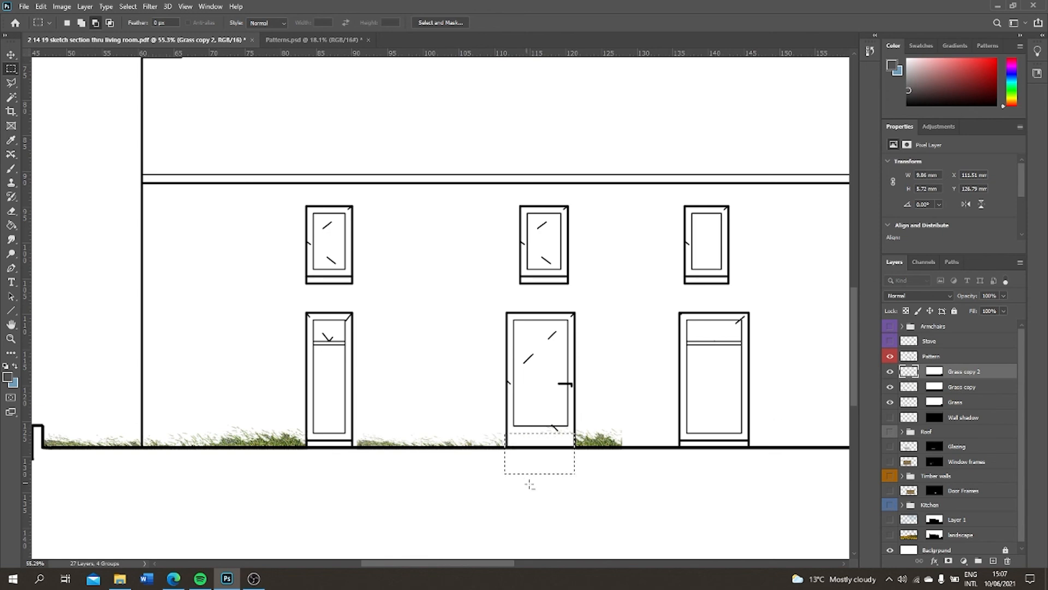
Clear the marquee selection and make the Grass copy layer active with the Move tool
{"action": "scroll", "coordinate": [660, 424], "scroll_direction": "down", "scroll_amount": 2}
{"action": "left_click", "coordinate": [964, 387]}
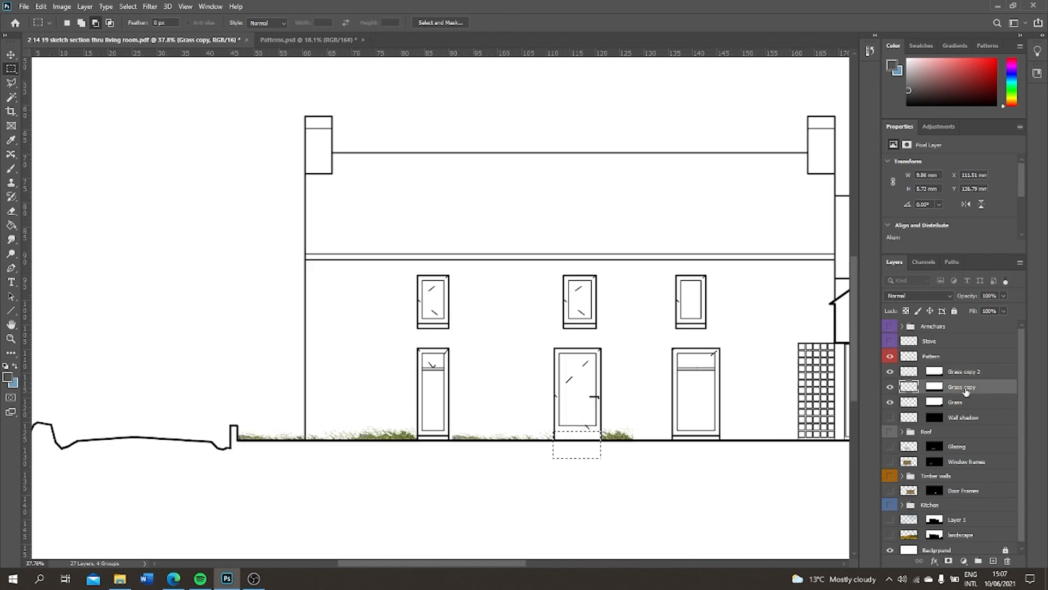
{"action": "key", "text": "ctrl+d"}
{"action": "left_click", "coordinate": [11, 56]}
Try to reposition the Grass copy layer along the ground line directly on the canvas
{"action": "left_click_drag", "start_coordinate": [370, 457], "coordinate": [732, 435]}
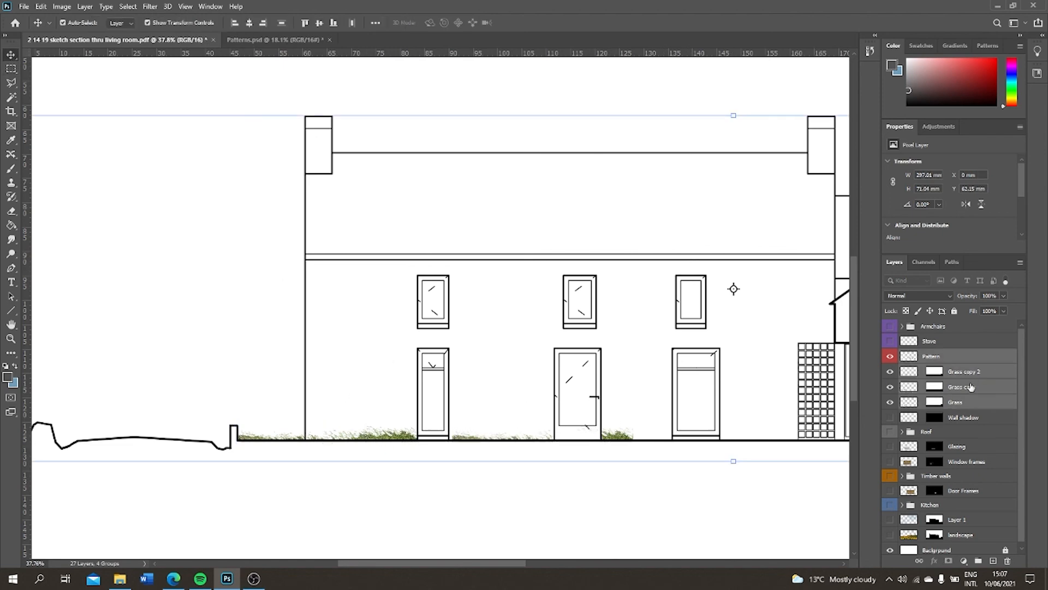
{"action": "left_click", "coordinate": [970, 387]}
{"action": "left_click_drag", "start_coordinate": [348, 437], "coordinate": [397, 429]}
{"action": "left_click", "coordinate": [972, 388]}
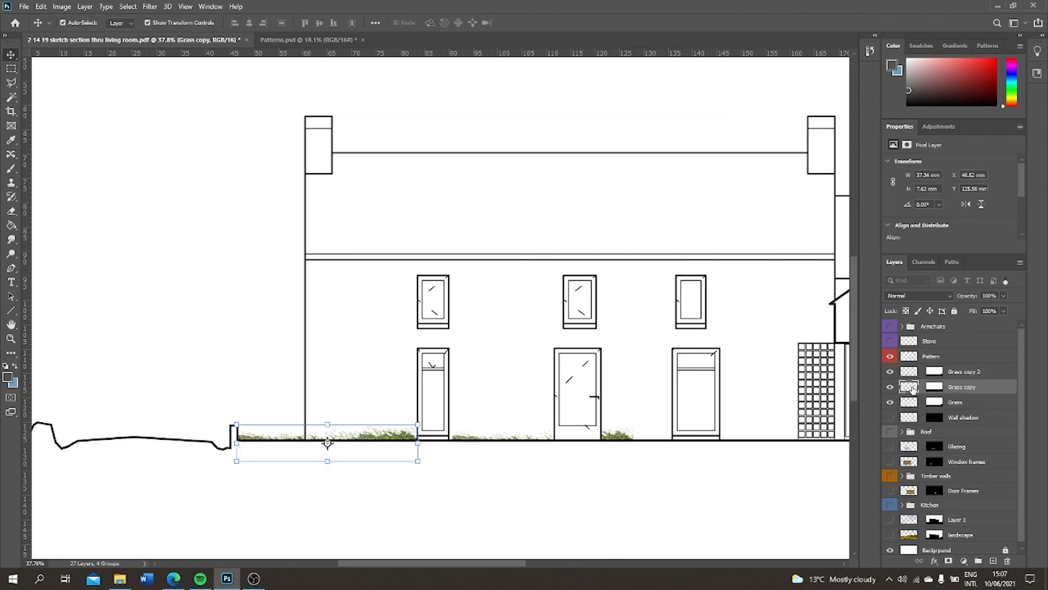
{"action": "left_click", "coordinate": [279, 438]}
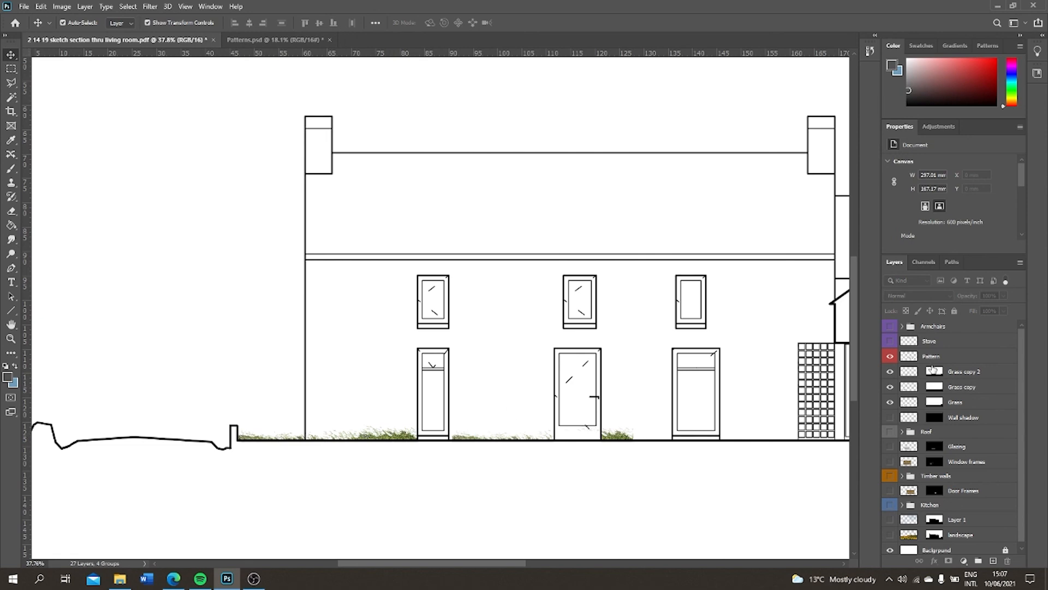
{"action": "left_click", "coordinate": [933, 387]}
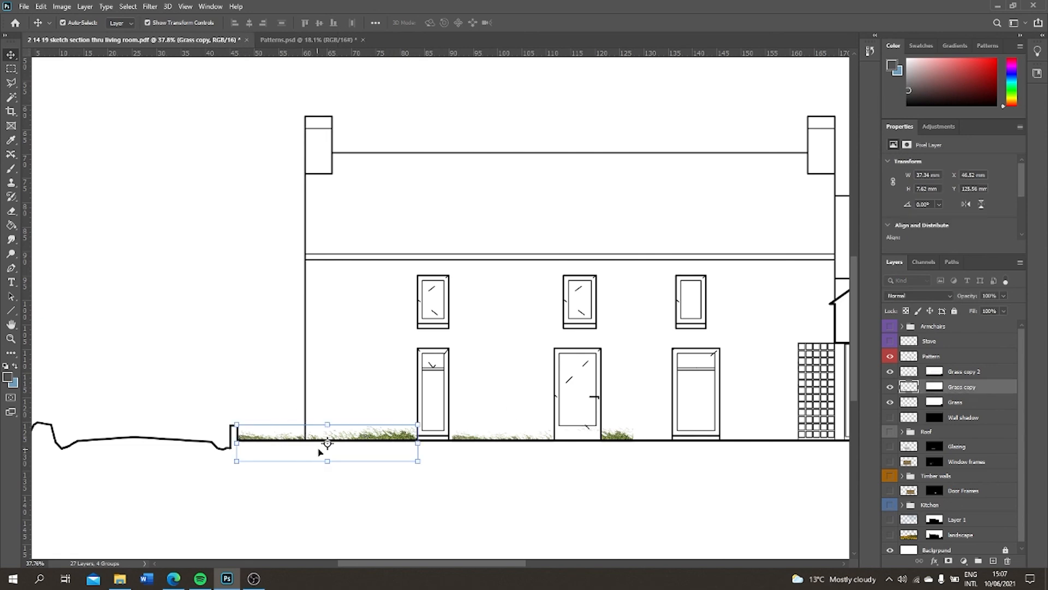
{"action": "left_click_drag", "start_coordinate": [344, 439], "coordinate": [415, 433]}
Nudge the Grass copy layer horizontally along the ground line until it crosses the last ground-floor opening and ends at the trellis
{"action": "left_click", "coordinate": [974, 388]}
{"action": "key", "text": "shift+Right"}
{"action": "key", "text": "shift+Right"}
{"action": "key", "text": "shift+Right"}
{"action": "key", "text": "shift+Right"}
{"action": "key", "text": "shift+Right"}
{"action": "key", "text": "shift+Right"}
{"action": "key", "text": "shift+Right"}
{"action": "key", "text": "shift+Right"}
{"action": "key", "text": "shift+Right"}
{"action": "key", "text": "shift+Right"}
{"action": "key", "text": "shift+Right"}
{"action": "key", "text": "shift+Right"}
{"action": "key", "text": "shift+Right"}
{"action": "key", "text": "shift+Right"}
{"action": "key", "text": "shift+Right"}
{"action": "key", "text": "shift+Right"}
{"action": "key", "text": "shift+Right"}
{"action": "key", "text": "shift+Right"}
{"action": "key", "text": "shift+Right"}
{"action": "key", "text": "shift+Right"}
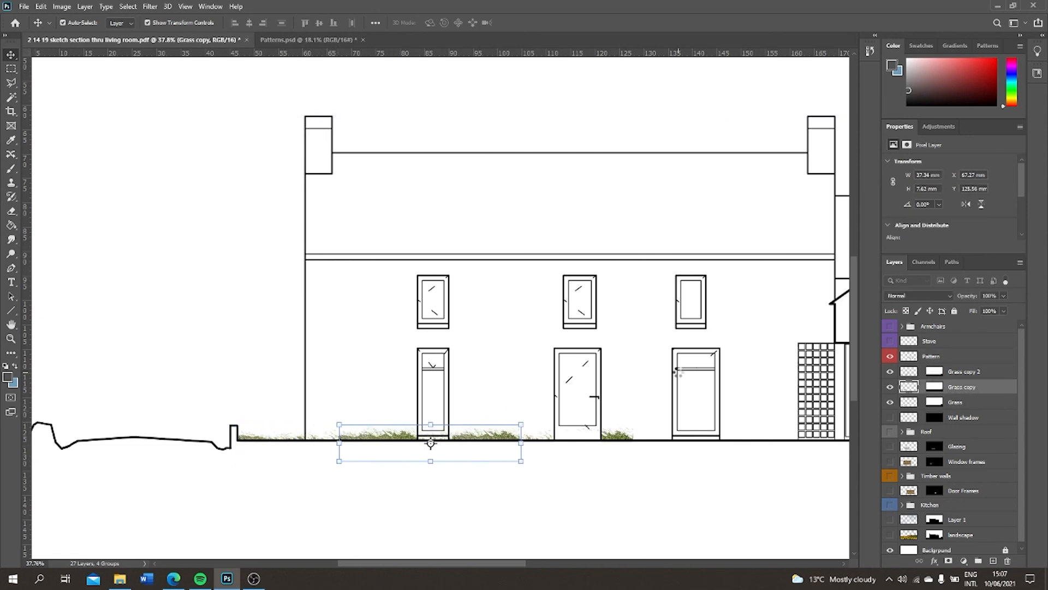
{"action": "key", "text": "shift+Right"}
{"action": "key", "text": "shift+Right"}
{"action": "key", "text": "shift+Right"}
{"action": "key", "text": "shift+Right"}
{"action": "key", "text": "shift+Right"}
{"action": "key", "text": "shift+Right"}
{"action": "key", "text": "shift+Right"}
{"action": "key", "text": "shift+Right"}
{"action": "key", "text": "shift+Right"}
{"action": "key", "text": "shift+Right"}
{"action": "key", "text": "shift+Right"}
{"action": "key", "text": "shift+Right"}
{"action": "key", "text": "shift+Right"}
{"action": "key", "text": "shift+Right"}
{"action": "key", "text": "shift+Right"}
{"action": "key", "text": "shift+Right"}
{"action": "key", "text": "shift+Right"}
{"action": "key", "text": "shift+Right"}
{"action": "key", "text": "shift+Right"}
{"action": "key", "text": "shift+Right"}
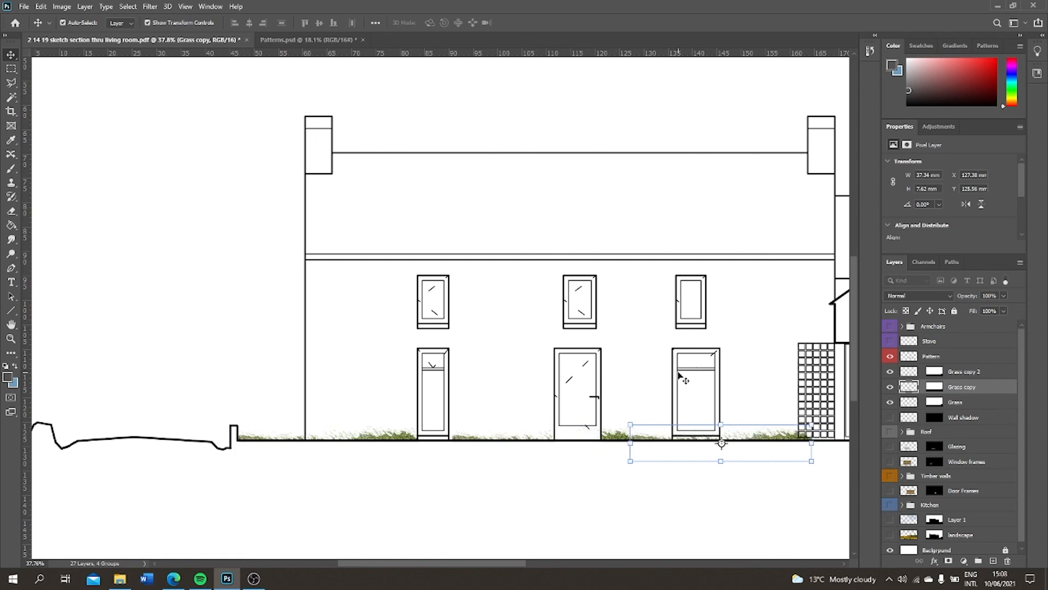
{"action": "key", "text": "shift+Left"}
{"action": "key", "text": "shift+Left"}
{"action": "key", "text": "shift+Left"}
{"action": "key", "text": "shift+Left"}
{"action": "key", "text": "shift+Left"}
{"action": "key", "text": "shift+Left"}
{"action": "left_click", "coordinate": [828, 537]}
Group the three grass layers into a group named Grass with a green colour label
{"action": "key", "text": "ctrl+0"}
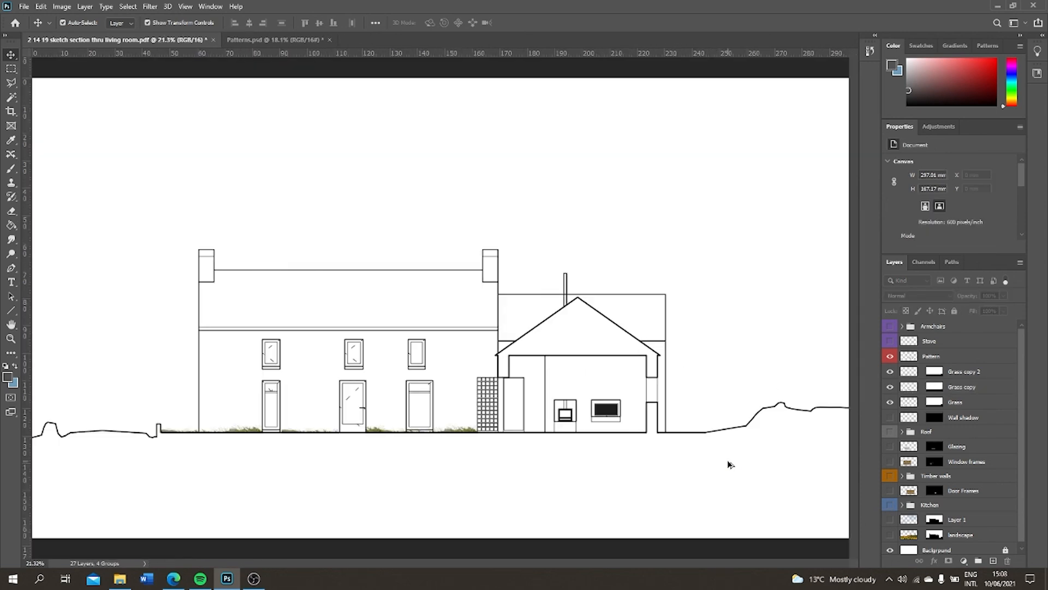
{"action": "left_click", "coordinate": [969, 371]}
{"action": "left_click", "coordinate": [969, 386], "text": "shift"}
{"action": "left_click", "coordinate": [970, 402], "text": "shift"}
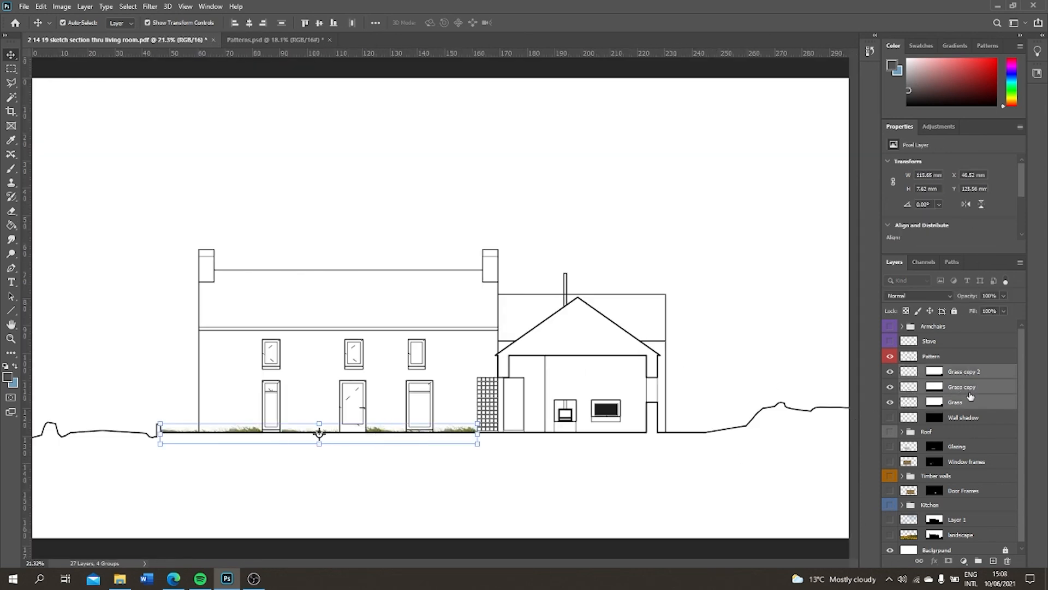
{"action": "right_click", "coordinate": [969, 402]}
{"action": "left_click", "coordinate": [885, 183]}
{"action": "type", "text": "Grass"}
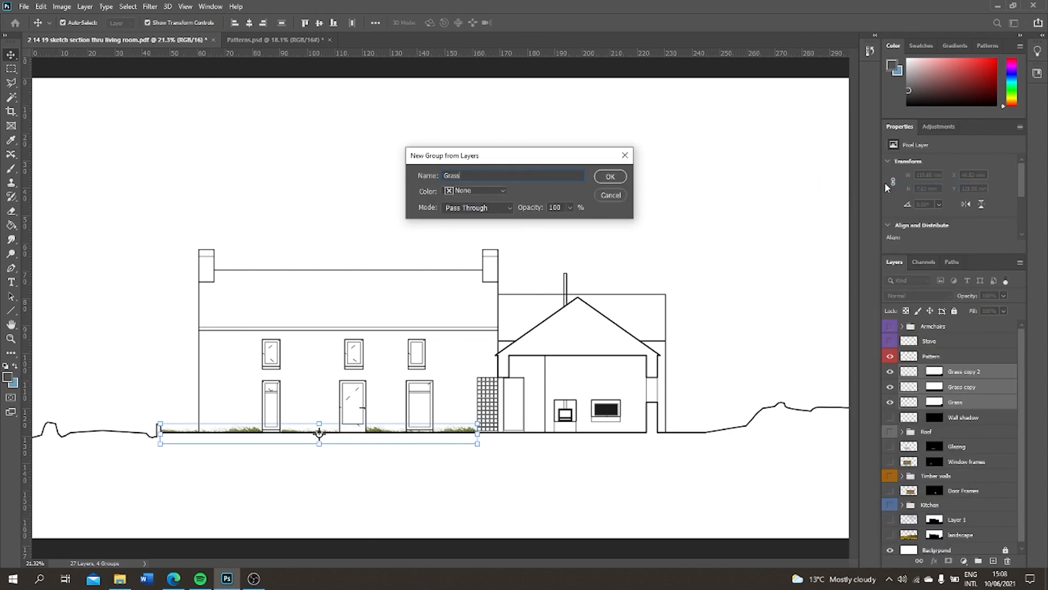
{"action": "left_click", "coordinate": [475, 191]}
{"action": "left_click", "coordinate": [461, 251]}
{"action": "left_click", "coordinate": [610, 177]}
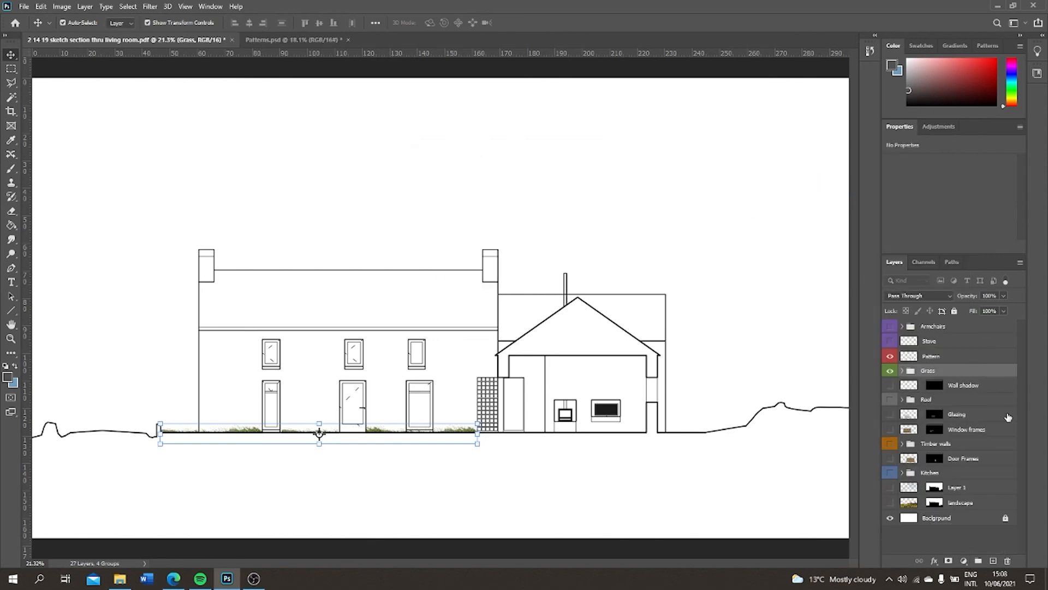
Reorder the layer stack so the Grass group sits directly above Pattern and the Stove layer directly below it
{"action": "mouse_move", "coordinate": [950, 371]}
{"action": "left_mouse_down"}
{"action": "mouse_move", "coordinate": [950, 344]}
{"action": "mouse_move", "coordinate": [950, 374]}
{"action": "left_mouse_up"}
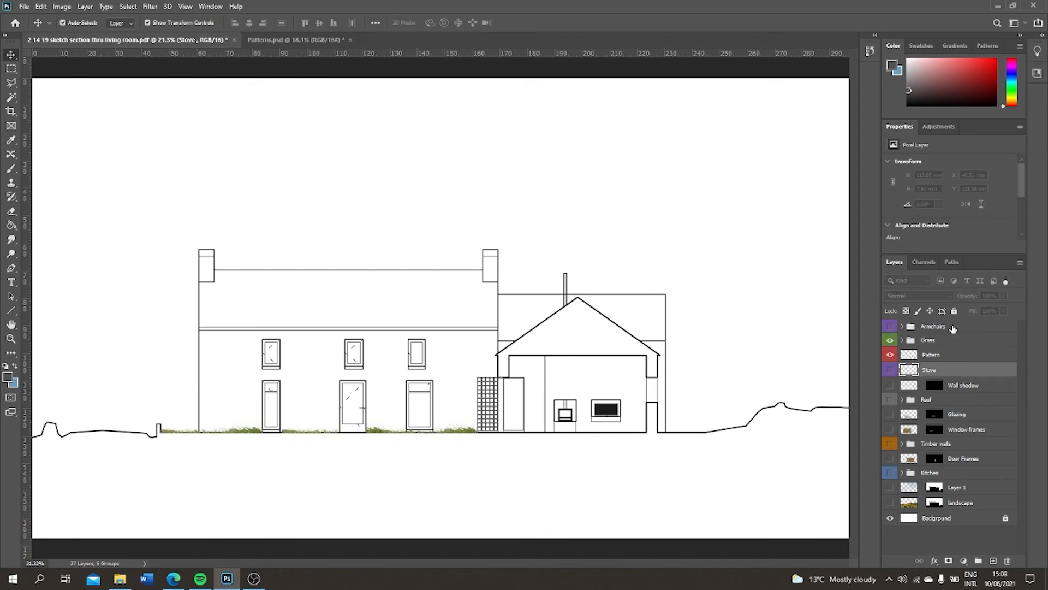
{"action": "scroll", "coordinate": [622, 367], "scroll_direction": "down", "scroll_amount": 2}
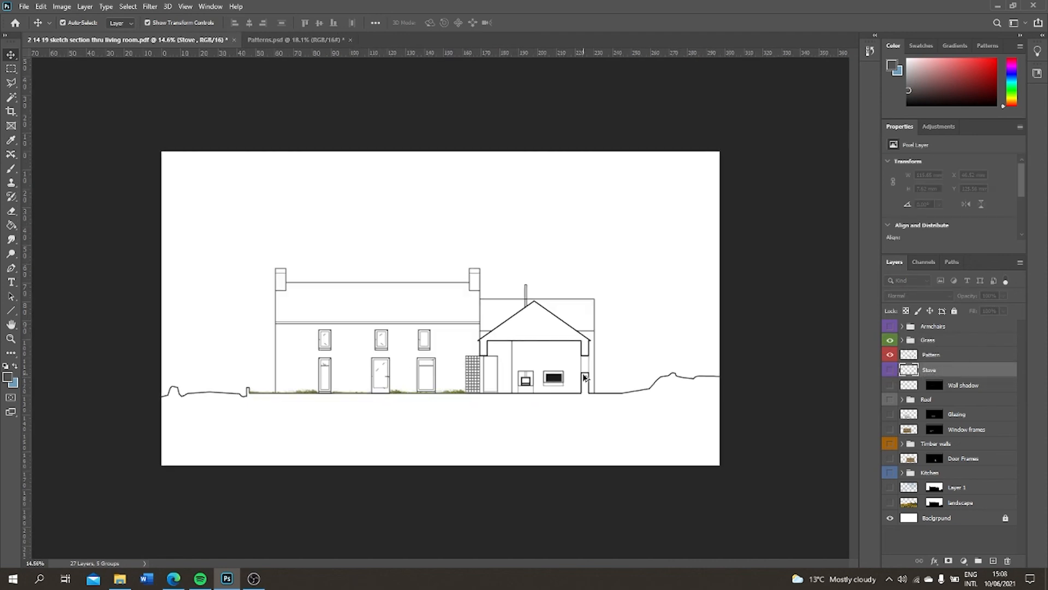